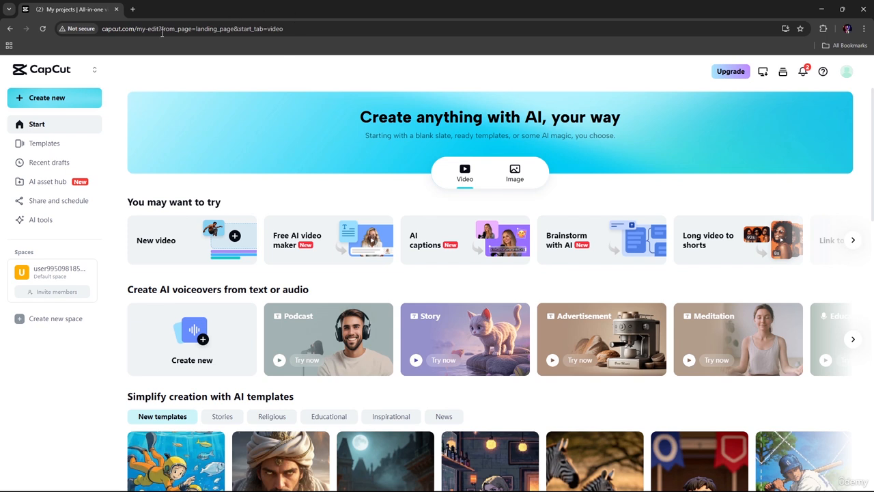
Create a 9:16 video project and place the 6202065 coffee machine clip and the 7462096 moka pot clip consecutively on the timeline.
{"action": "left_click", "coordinate": [59, 102]}
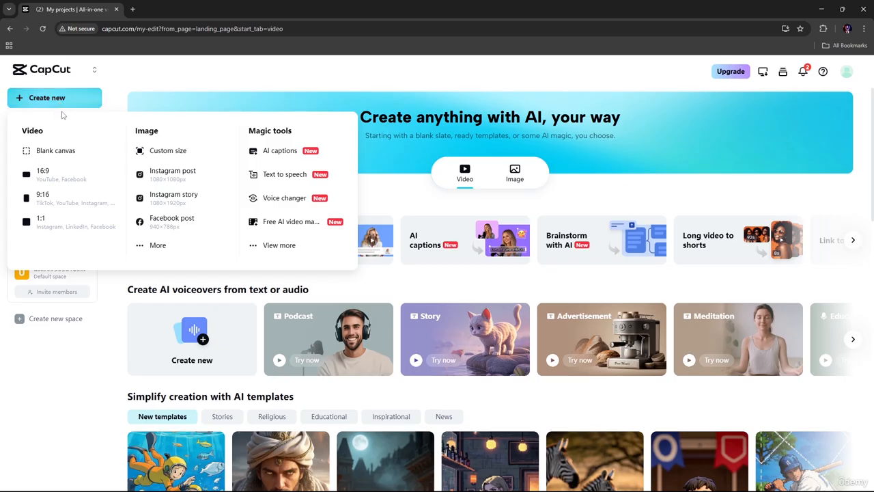
{"action": "left_click", "coordinate": [68, 204]}
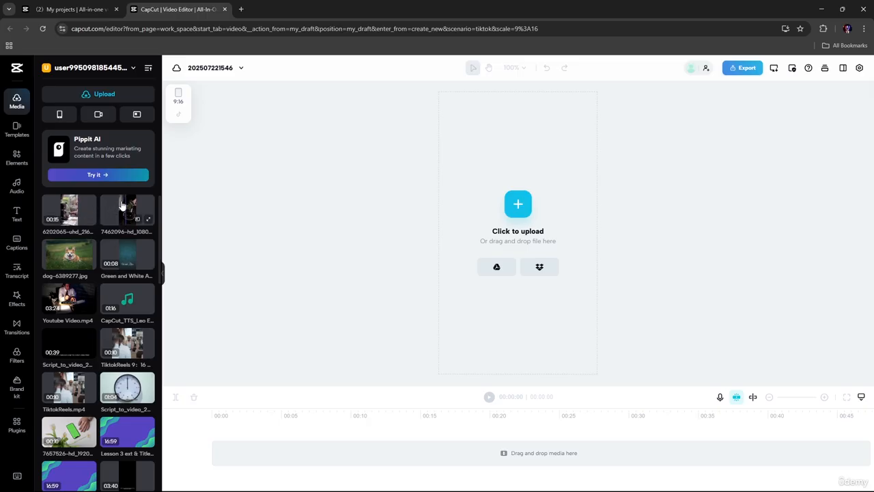
{"action": "left_click", "coordinate": [67, 211]}
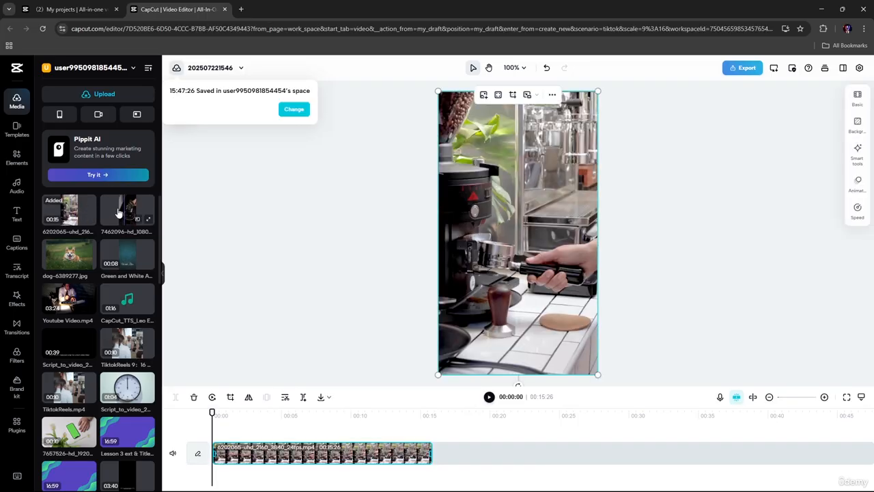
{"action": "left_click_drag", "start_coordinate": [118, 213], "coordinate": [435, 459]}
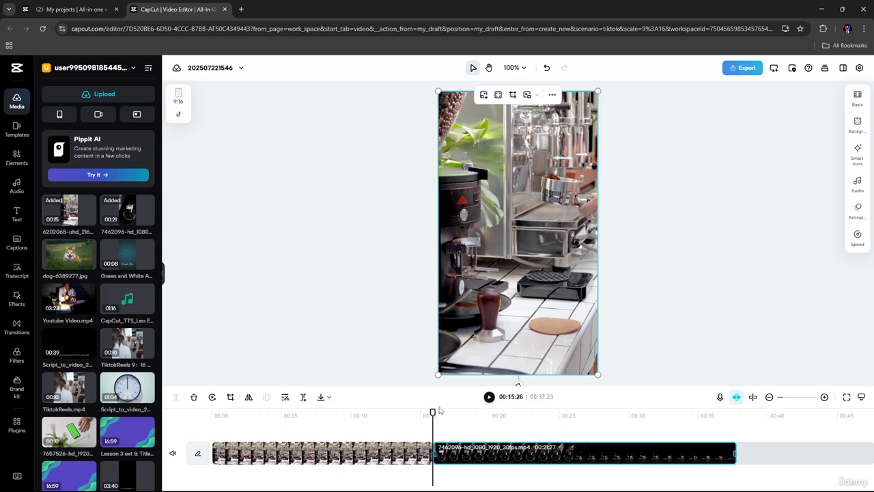
Trim the coffee machine clip to 00:13:07 and the moka pot clip to 00:17:19.
{"action": "left_click_drag", "start_coordinate": [432, 412], "coordinate": [459, 412]}
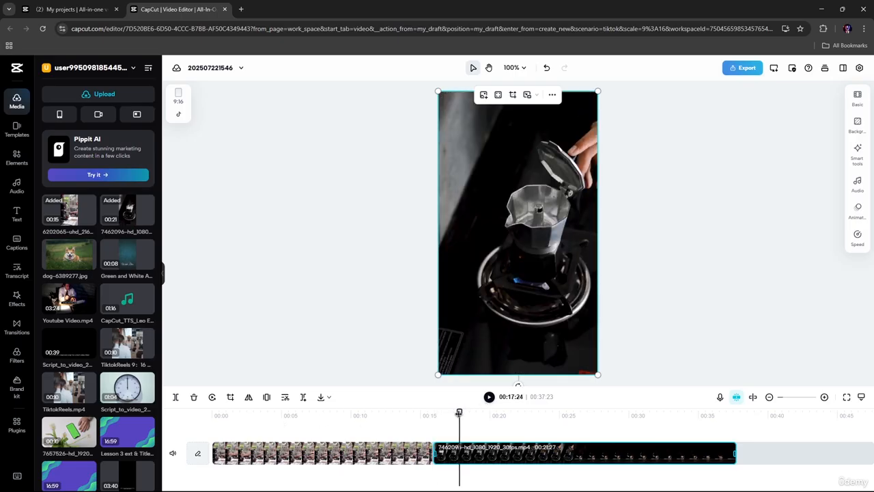
{"action": "left_click_drag", "start_coordinate": [459, 412], "coordinate": [261, 439]}
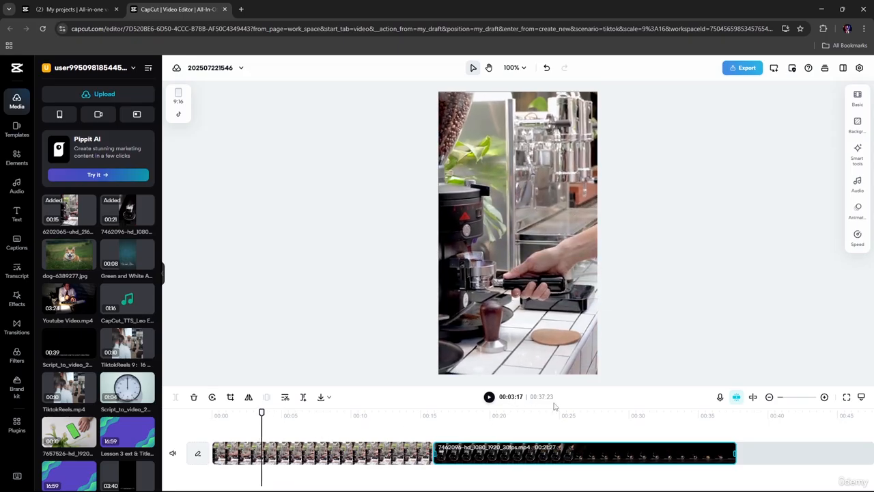
{"action": "left_click_drag", "start_coordinate": [262, 412], "coordinate": [657, 421]}
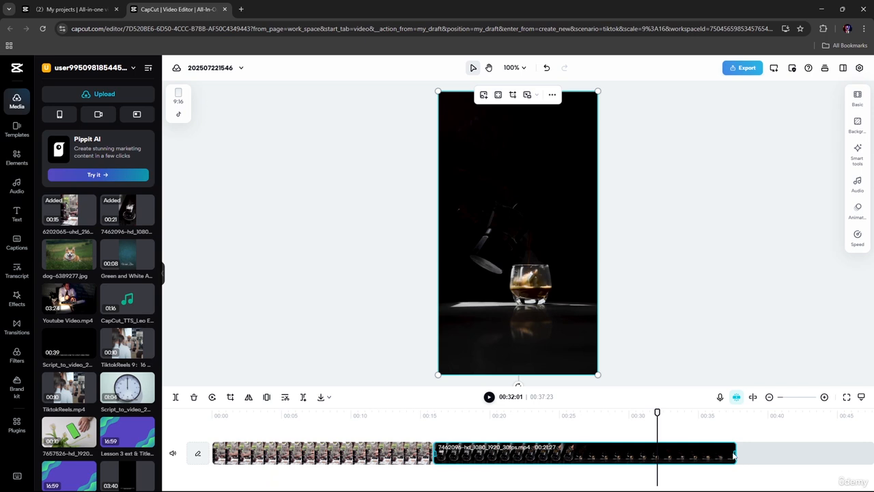
{"action": "left_click_drag", "start_coordinate": [434, 453], "coordinate": [395, 453]}
{"action": "left_click", "coordinate": [429, 453]}
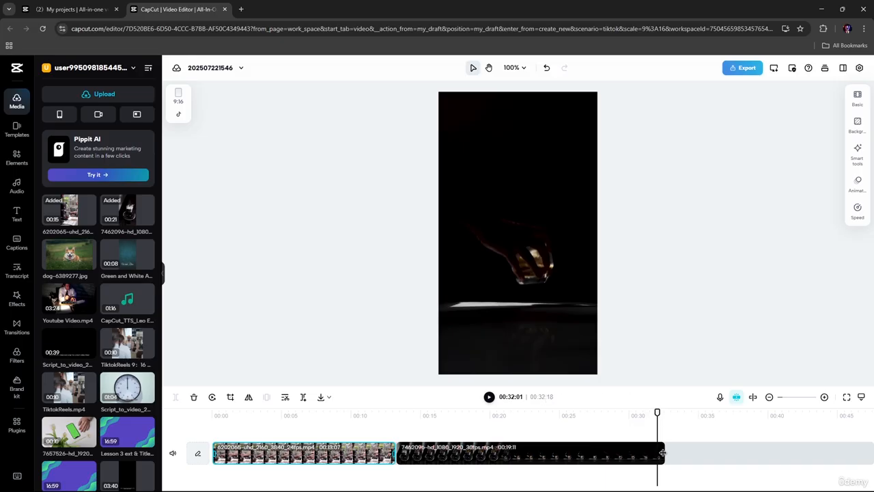
{"action": "left_click", "coordinate": [663, 453]}
{"action": "left_click_drag", "start_coordinate": [663, 453], "coordinate": [636, 454]}
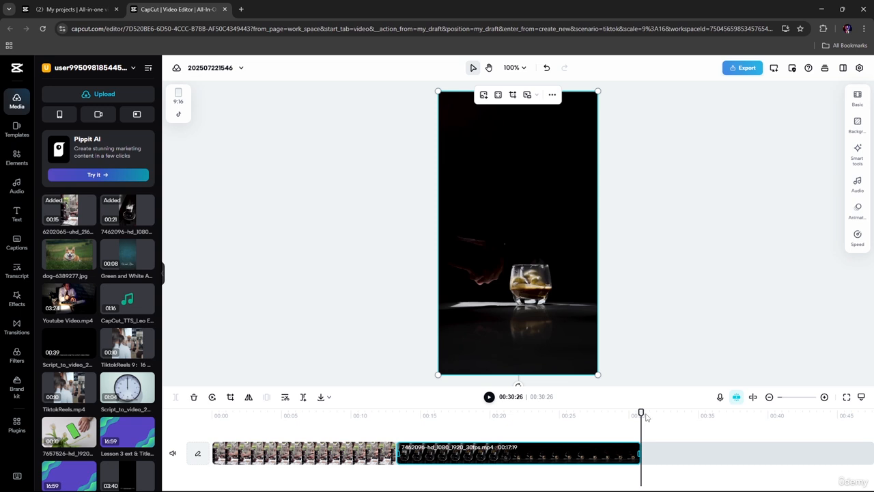
Split the coffee machine clip at 00:06:09.
{"action": "left_click_drag", "start_coordinate": [644, 415], "coordinate": [360, 415]}
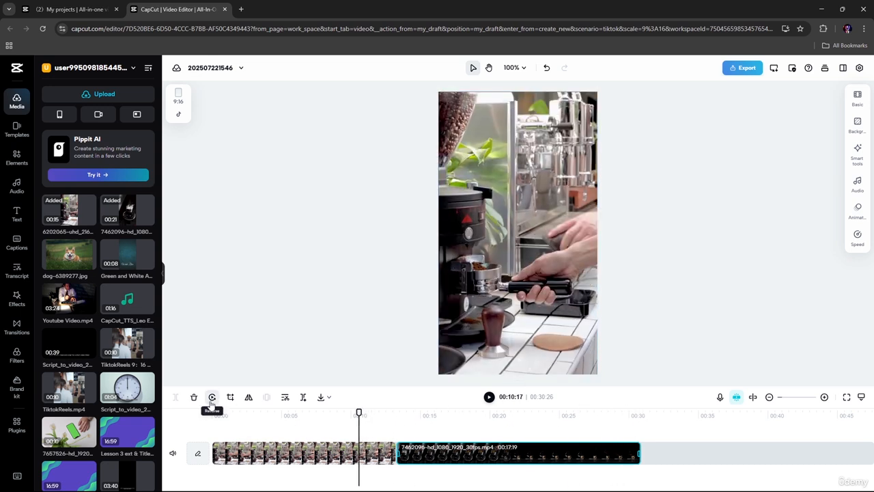
{"action": "left_click", "coordinate": [388, 454]}
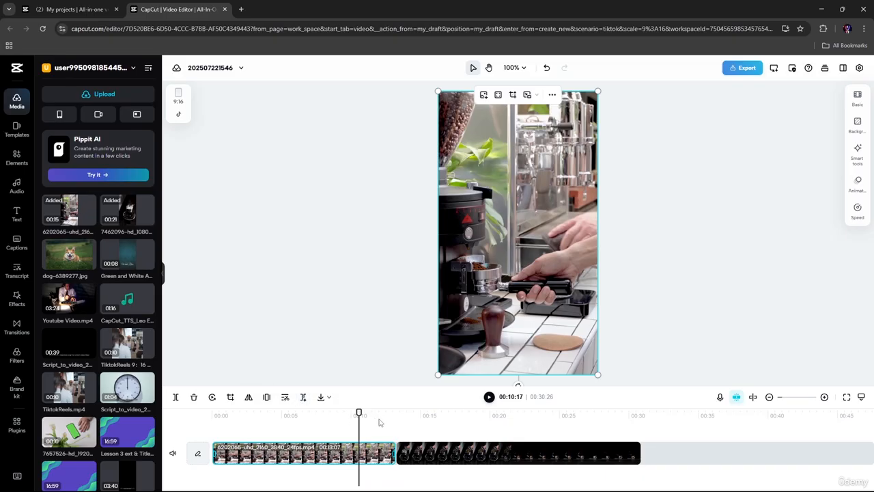
{"action": "left_click_drag", "start_coordinate": [359, 413], "coordinate": [299, 412]}
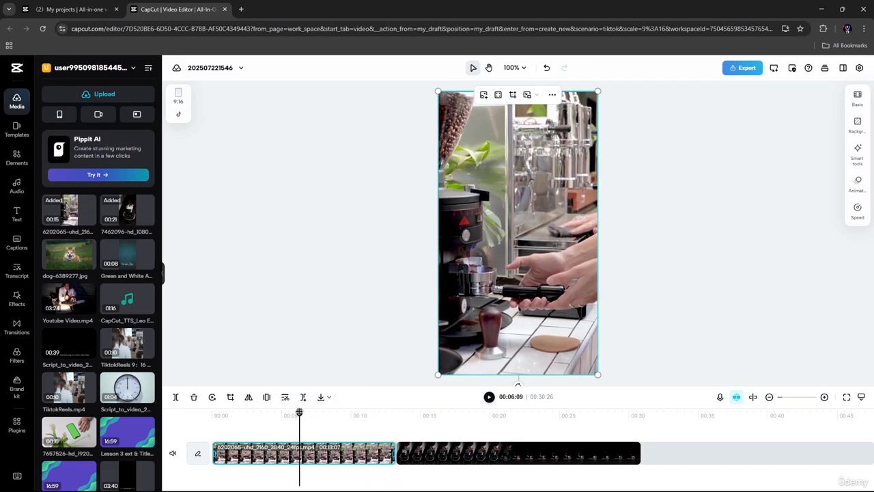
{"action": "left_click", "coordinate": [301, 401]}
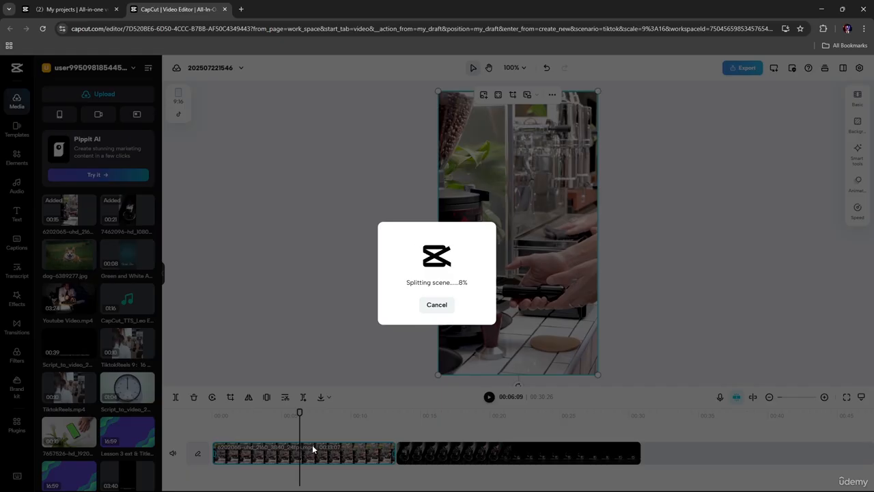
{"action": "left_click", "coordinate": [436, 306]}
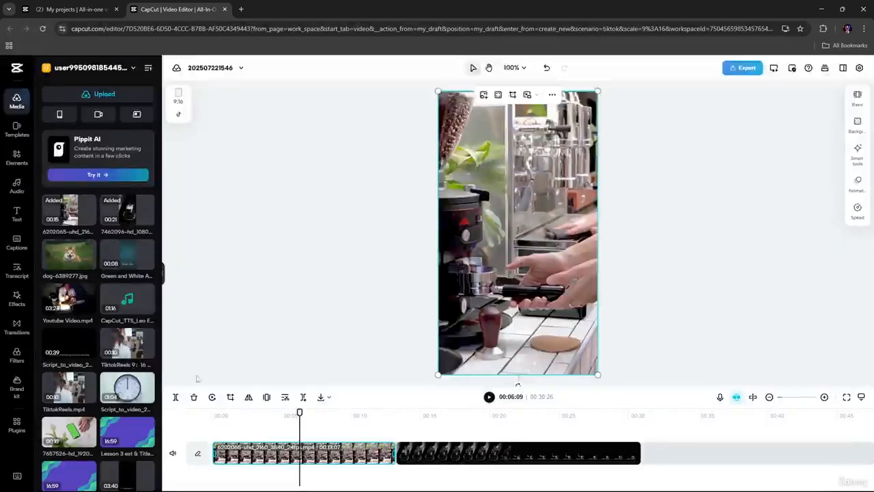
{"action": "left_click", "coordinate": [176, 398]}
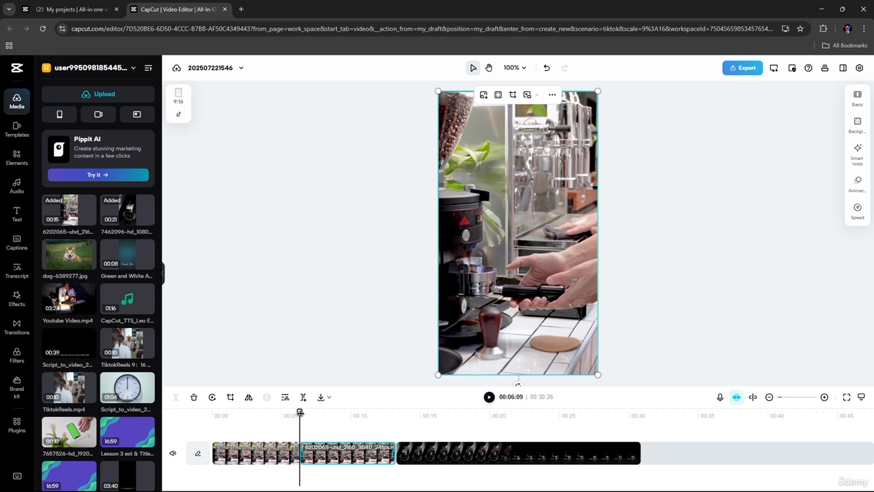
Extend the end of the moka pot clip to a duration of 00:19:11 and split it at 00:20:12 on the timeline.
{"action": "left_click_drag", "start_coordinate": [300, 412], "coordinate": [491, 414]}
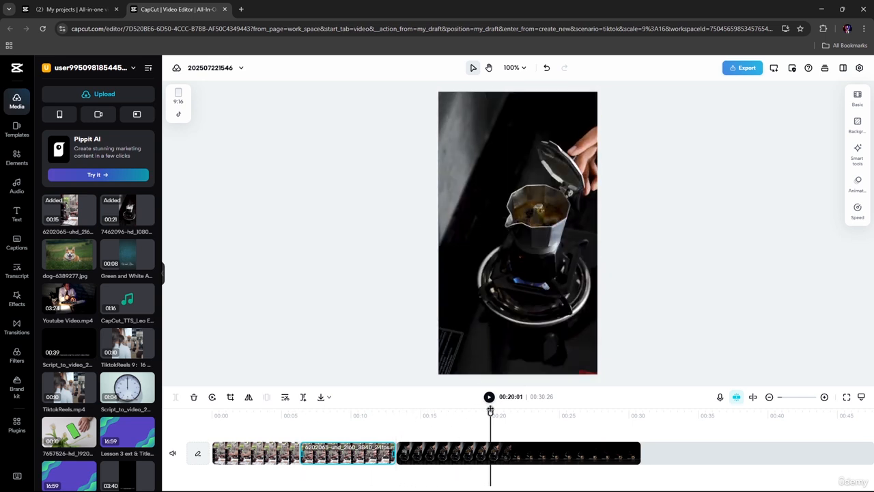
{"action": "mouse_move", "coordinate": [490, 413]}
{"action": "left_mouse_down"}
{"action": "mouse_move", "coordinate": [516, 411]}
{"action": "mouse_move", "coordinate": [496, 412]}
{"action": "left_mouse_up"}
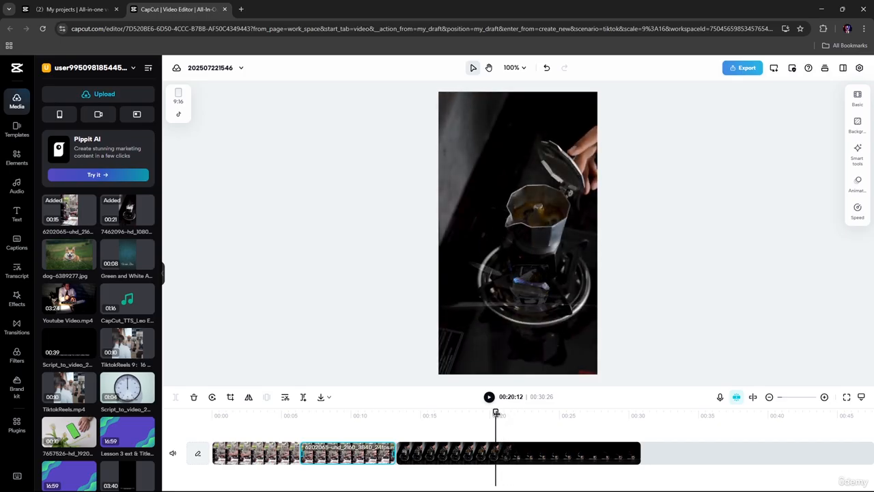
{"action": "left_click", "coordinate": [598, 446]}
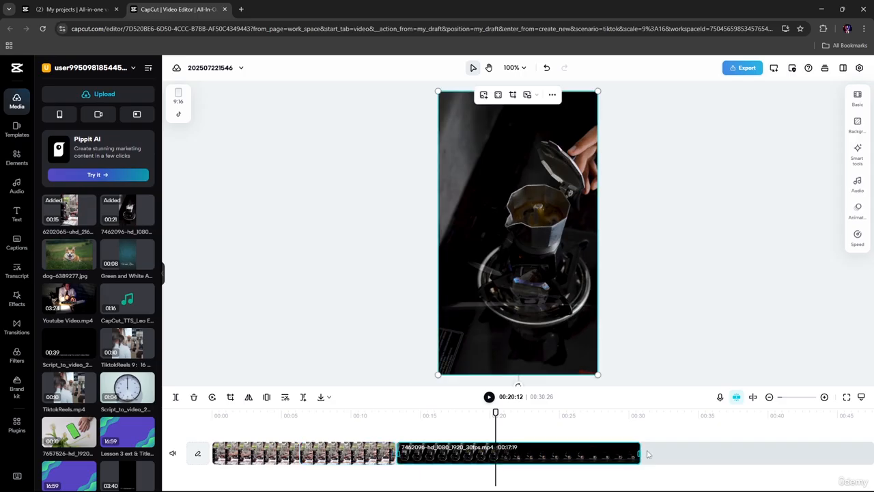
{"action": "left_click_drag", "start_coordinate": [640, 451], "coordinate": [691, 454]}
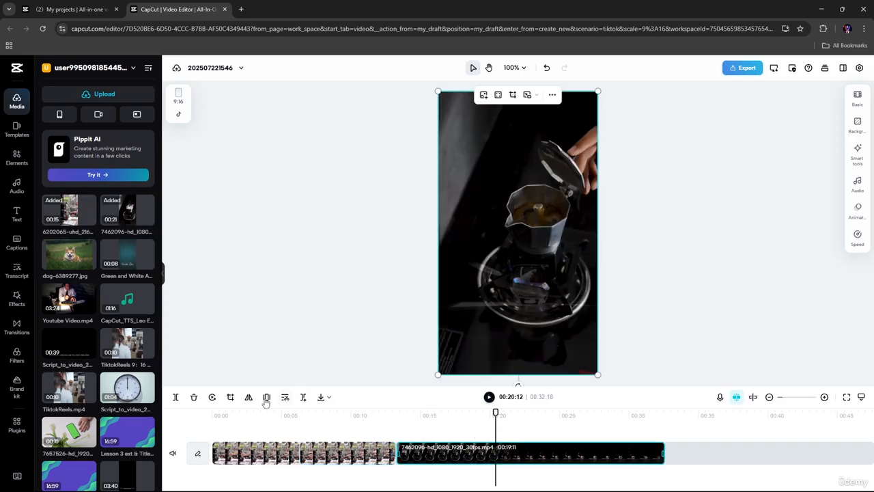
{"action": "key", "text": "ctrl+b"}
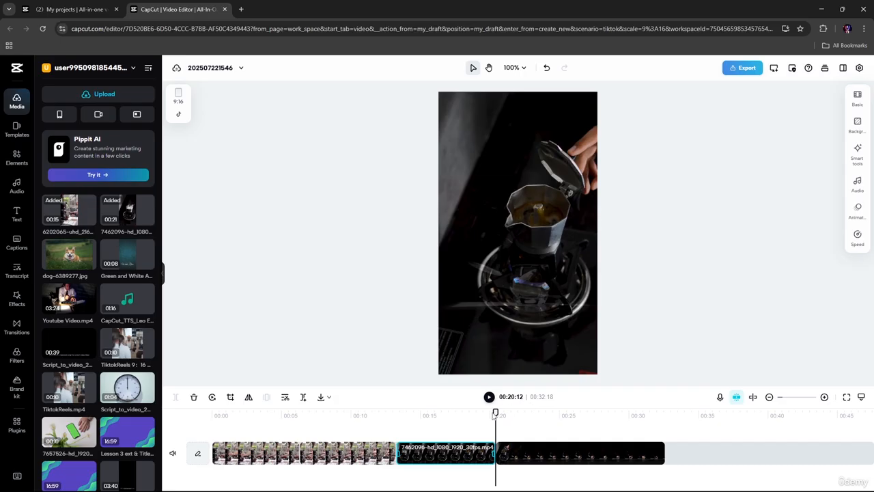
Split the last clip at 00:23:13 and delete the short section between 00:20:12 and that cut.
{"action": "left_click_drag", "start_coordinate": [496, 414], "coordinate": [538, 412]}
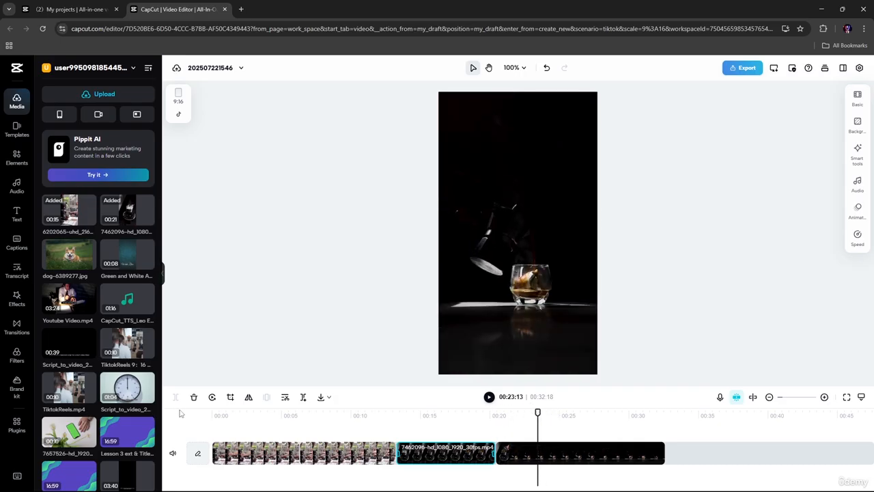
{"action": "left_click", "coordinate": [539, 461]}
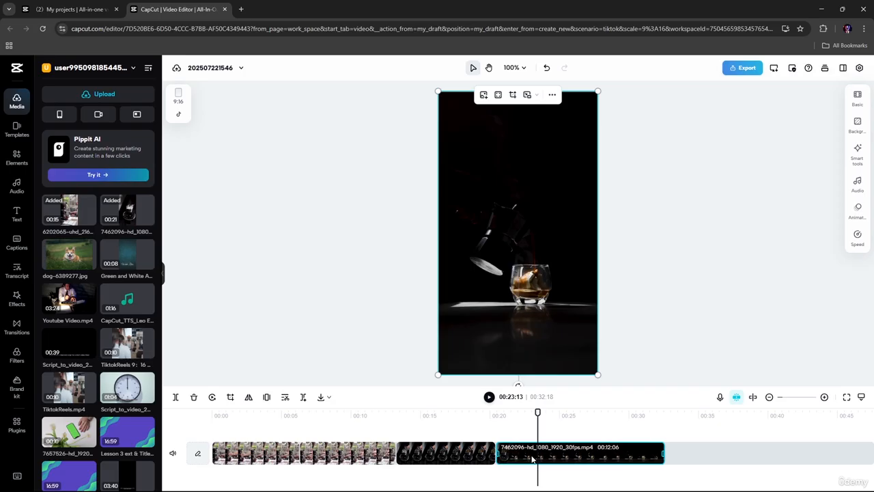
{"action": "left_click", "coordinate": [176, 397]}
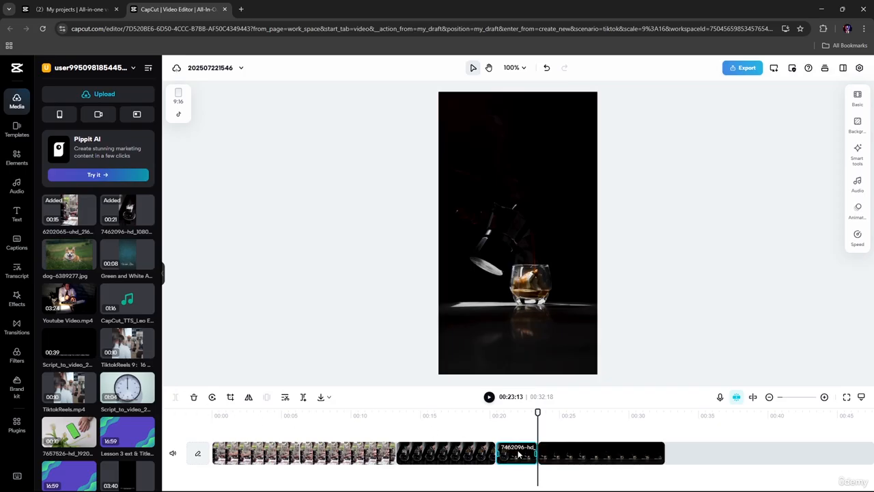
{"action": "key", "text": "Delete"}
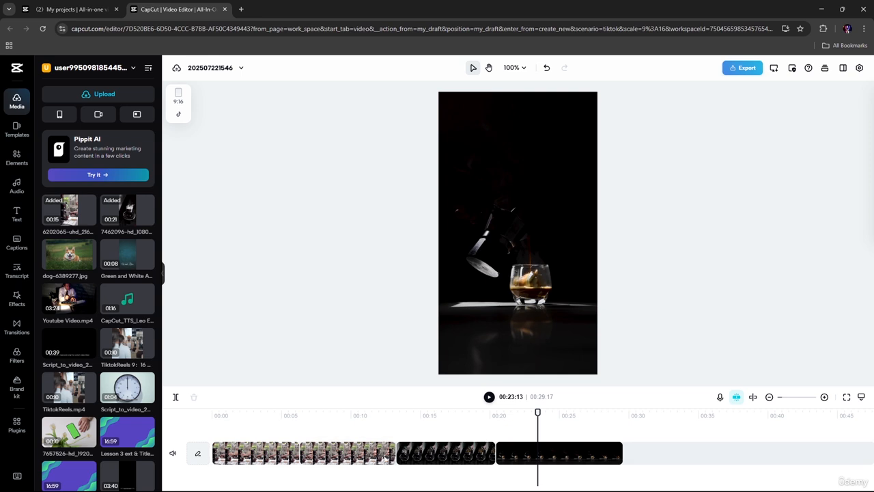
Slightly lengthen the end of the second coffee machine segment.
{"action": "left_click", "coordinate": [394, 453]}
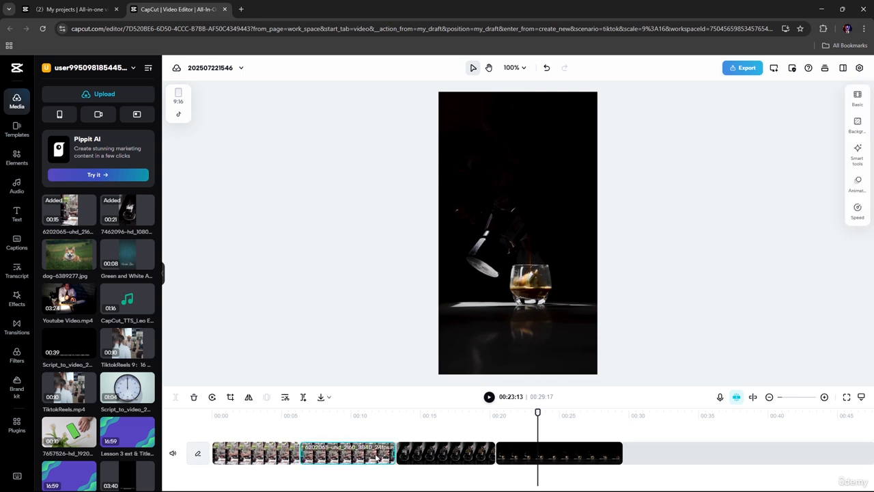
{"action": "left_click_drag", "start_coordinate": [396, 453], "coordinate": [403, 453]}
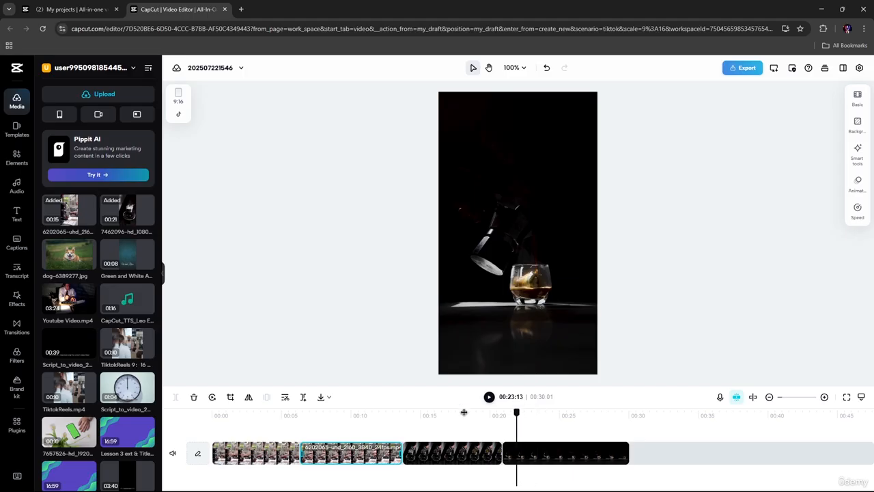
{"action": "left_click", "coordinate": [323, 414]}
Add the Laser Cuts transition from Light Effects between the two coffee machine segments.
{"action": "left_click", "coordinate": [295, 459]}
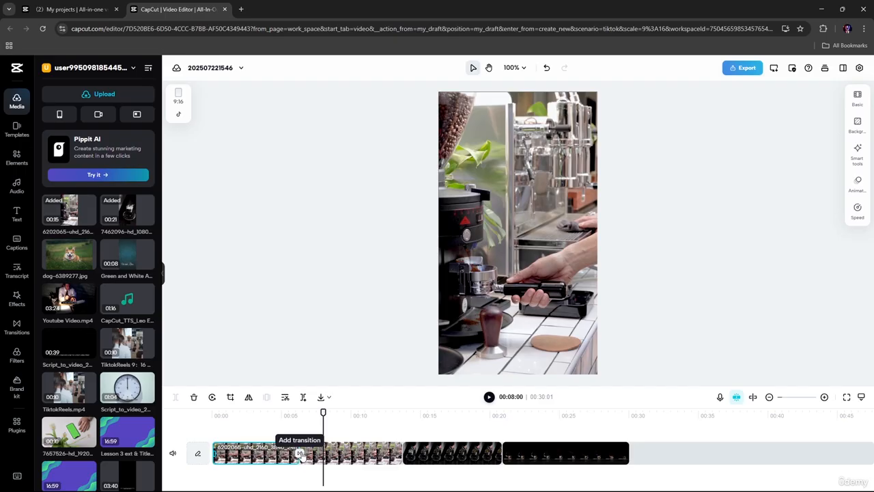
{"action": "left_click", "coordinate": [301, 454]}
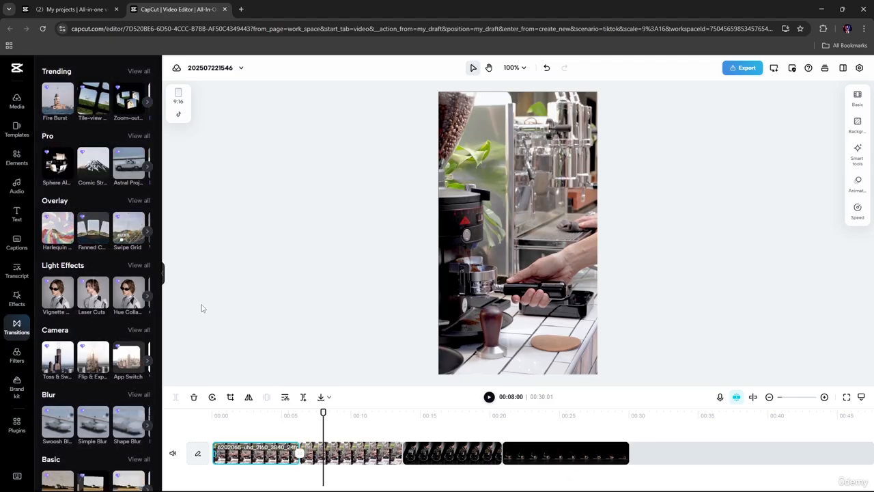
{"action": "left_click", "coordinate": [102, 297]}
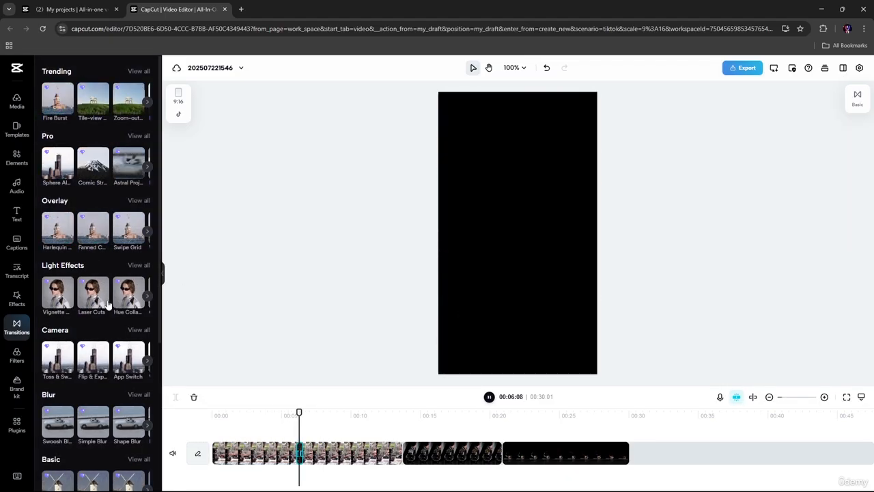
Browse the transition categories and open the full Trending collection.
{"action": "scroll", "coordinate": [83, 259], "scroll_direction": "down", "scroll_amount": 2}
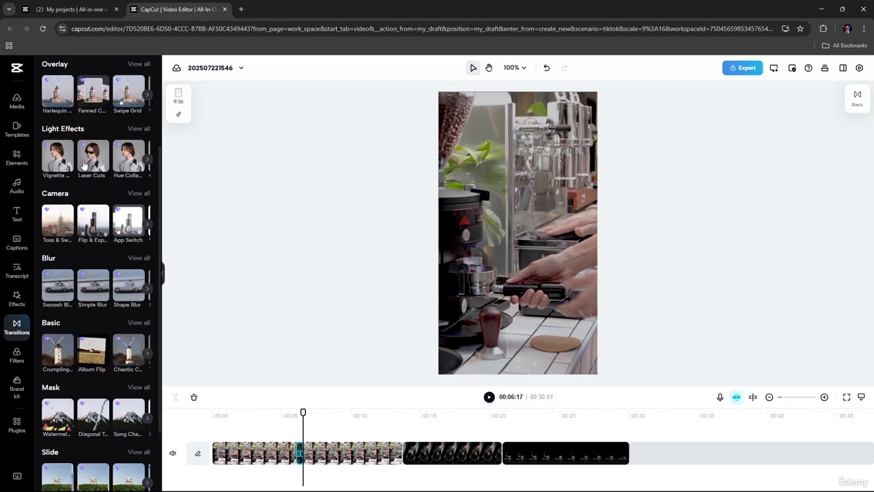
{"action": "scroll", "coordinate": [83, 165], "scroll_direction": "up", "scroll_amount": 2}
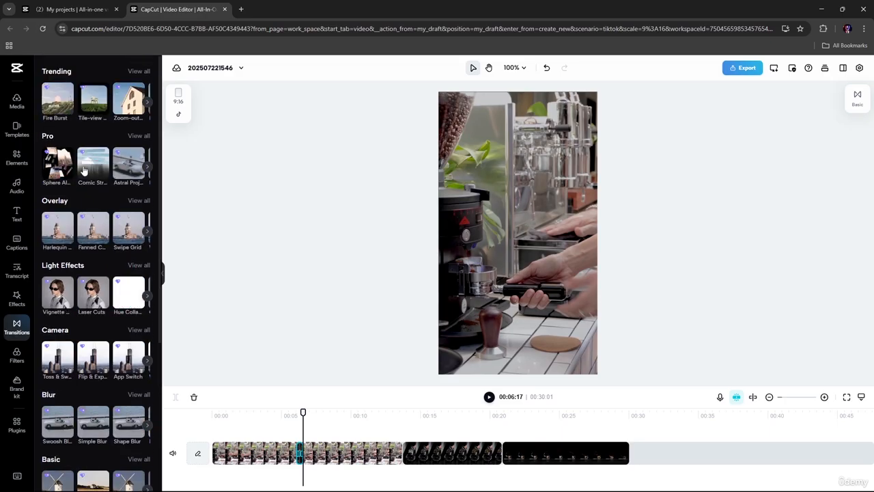
{"action": "left_click", "coordinate": [137, 71]}
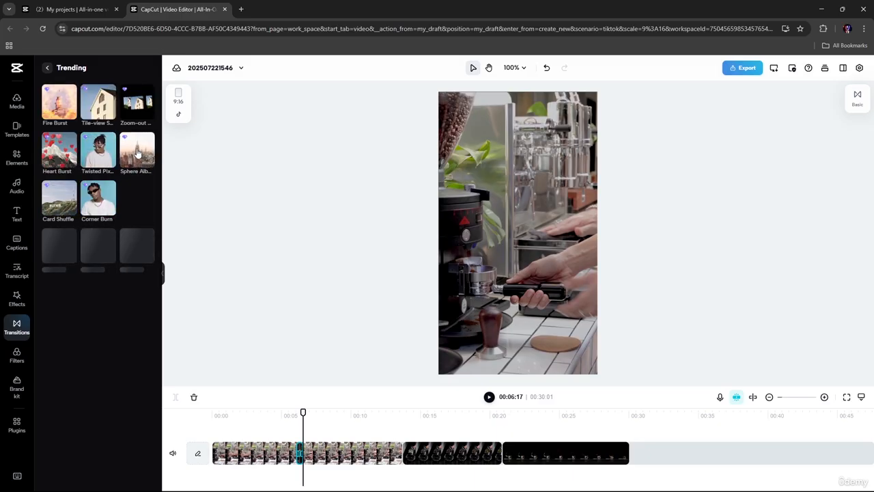
Play back the timeline from just before the transition between the two coffee machine segments.
{"action": "left_click", "coordinate": [296, 414]}
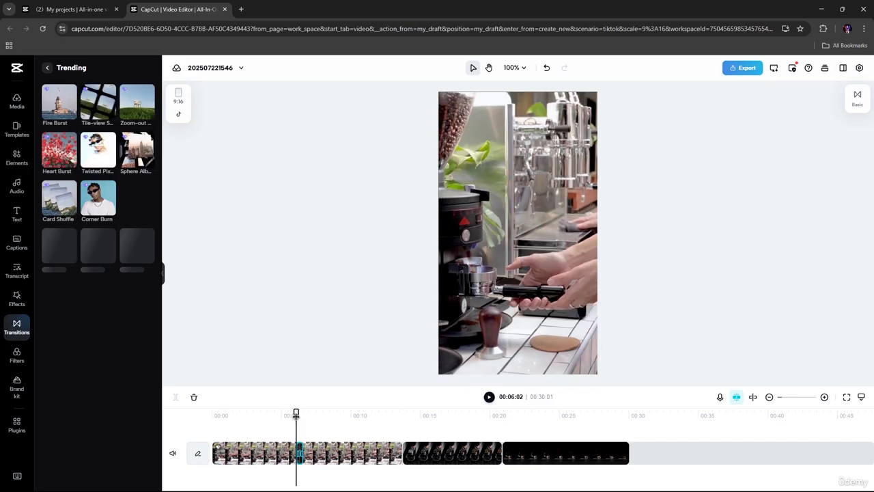
{"action": "left_click_drag", "start_coordinate": [296, 415], "coordinate": [286, 414]}
{"action": "left_click", "coordinate": [489, 397]}
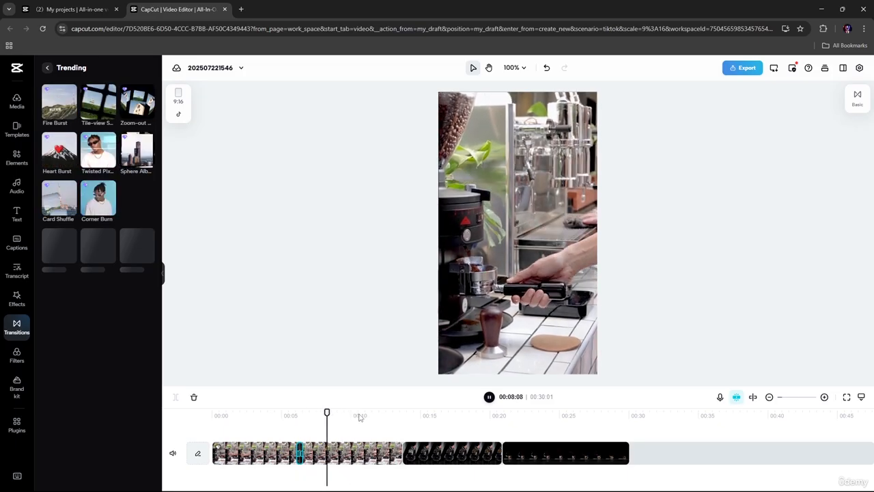
Add the Basic Crumpling transition between the second coffee machine segment and the moka pot clip, and play it back.
{"action": "left_click", "coordinate": [400, 455]}
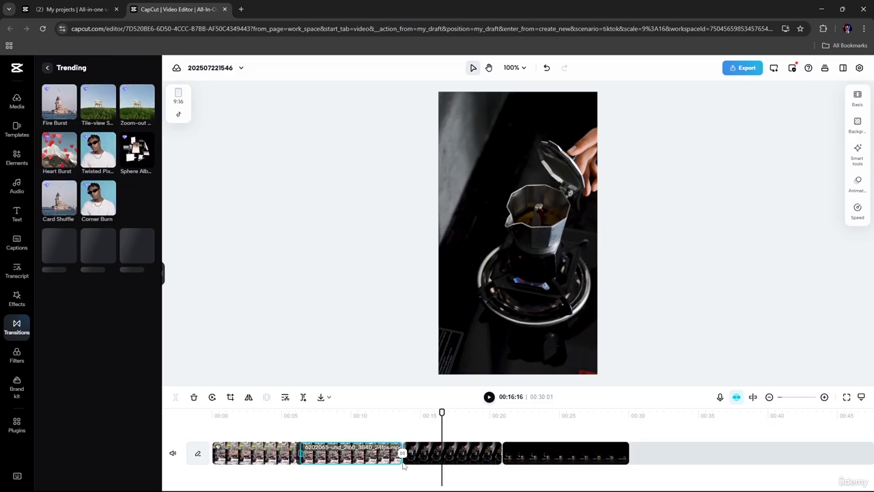
{"action": "left_click", "coordinate": [384, 424]}
{"action": "left_click", "coordinate": [16, 326]}
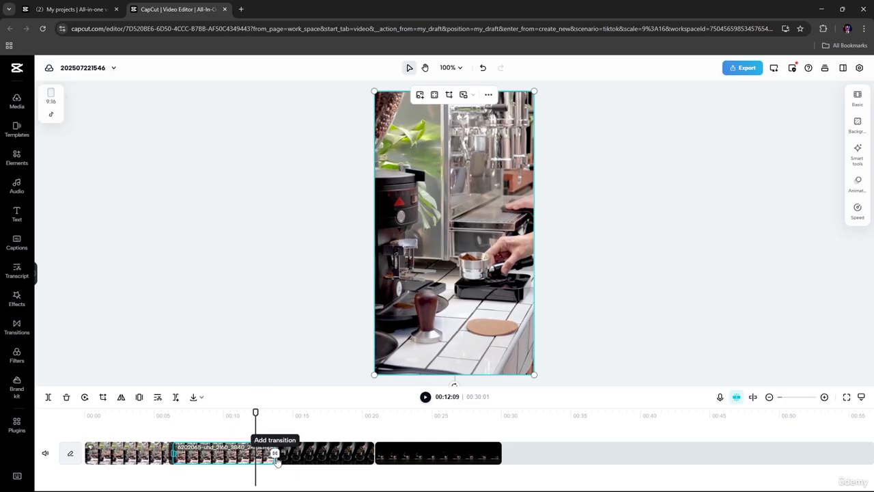
{"action": "left_click", "coordinate": [275, 454]}
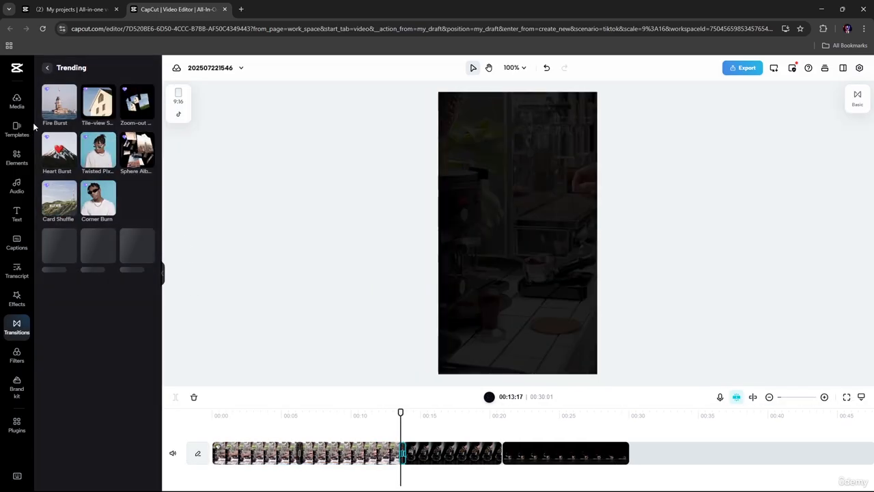
{"action": "left_click", "coordinate": [46, 69]}
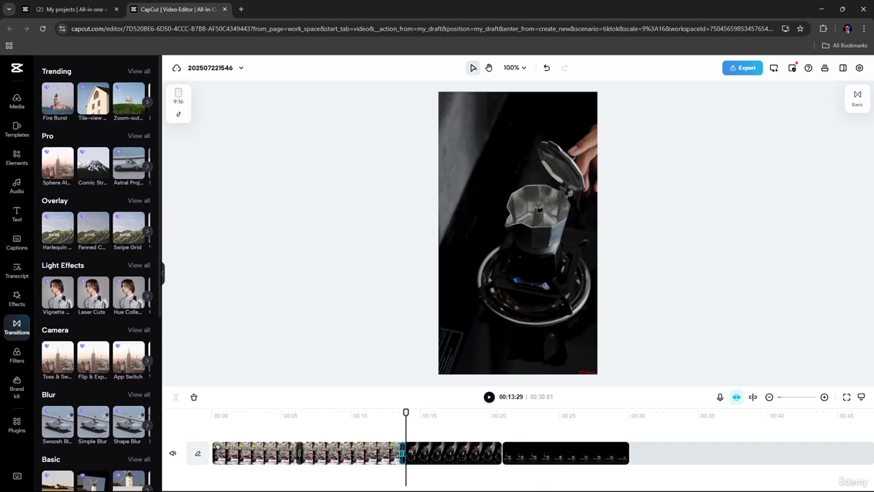
{"action": "scroll", "coordinate": [116, 295], "scroll_direction": "down", "scroll_amount": 3}
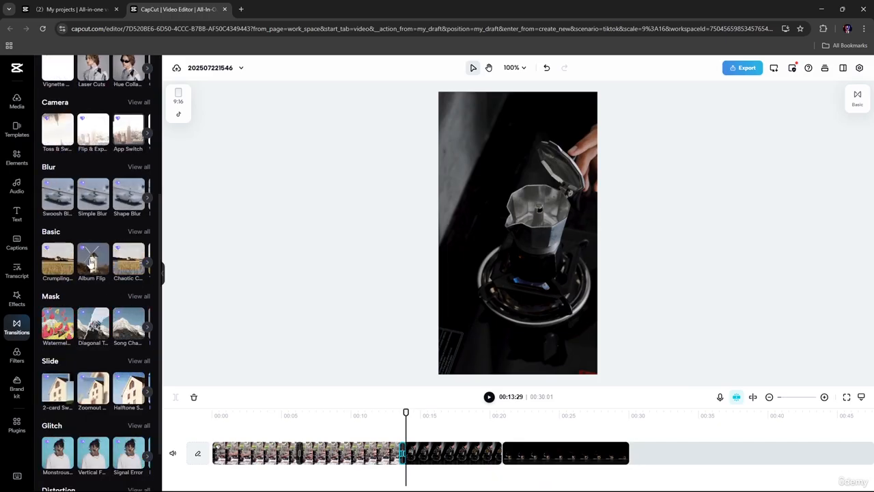
{"action": "left_click", "coordinate": [54, 262]}
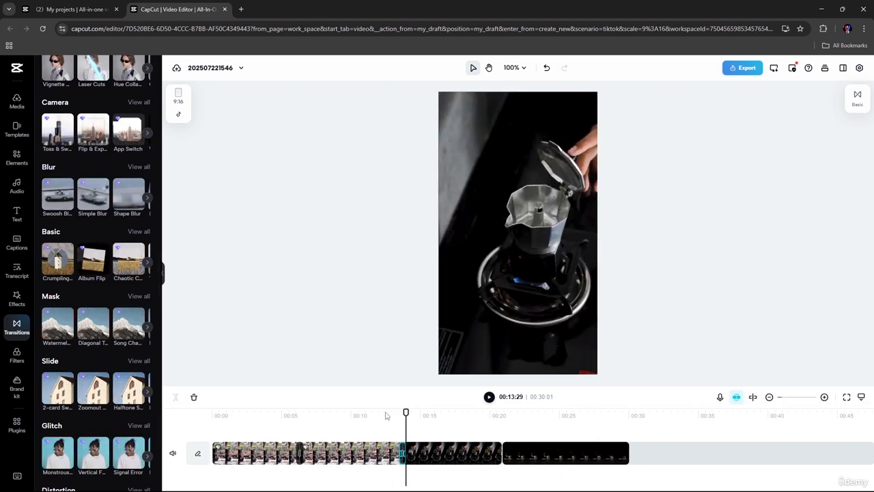
{"action": "left_click", "coordinate": [489, 398]}
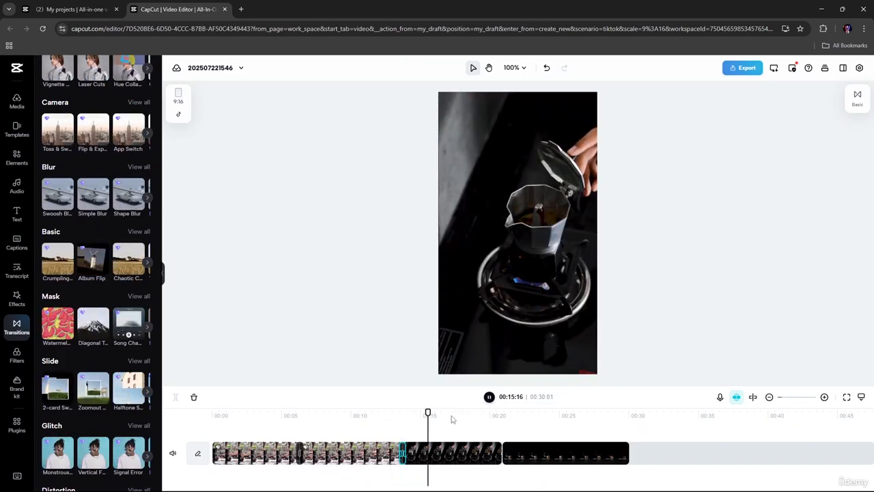
{"action": "key", "text": "space"}
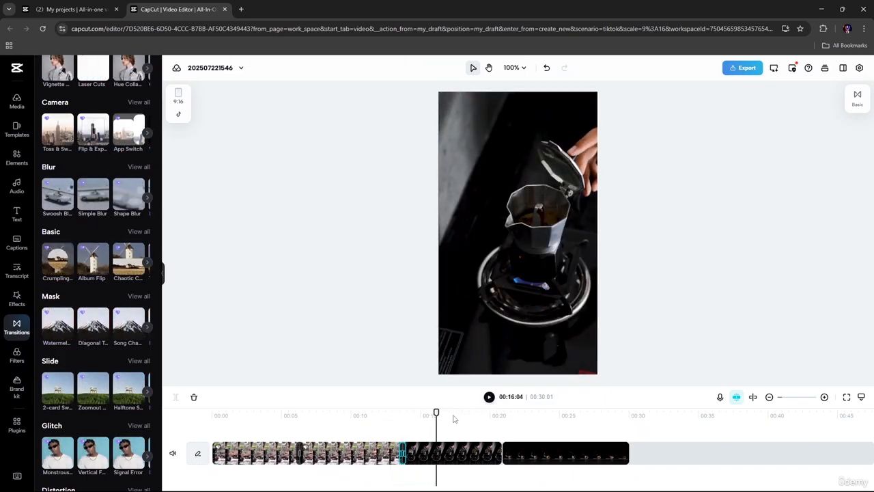
Add the Monstrous transition from the Glitch category between the moka pot clip and the coffee glass clip.
{"action": "left_click", "coordinate": [499, 455]}
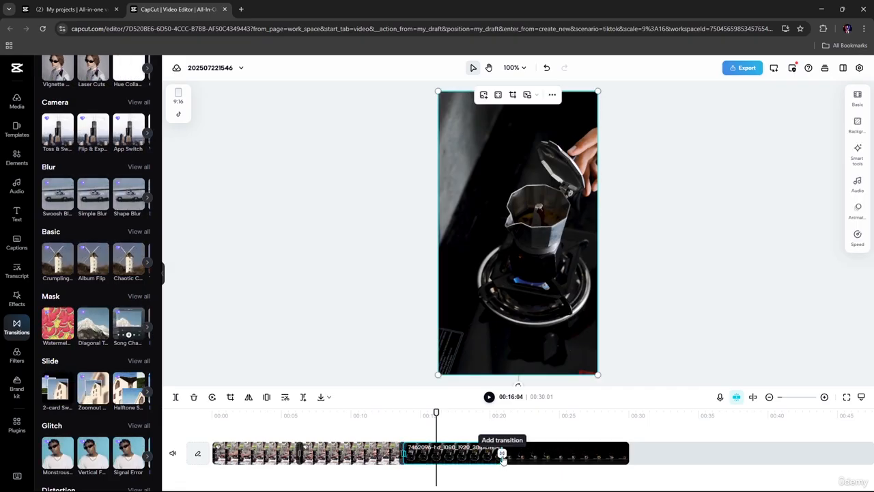
{"action": "left_click", "coordinate": [502, 453]}
{"action": "scroll", "coordinate": [104, 331], "scroll_direction": "down", "scroll_amount": 1}
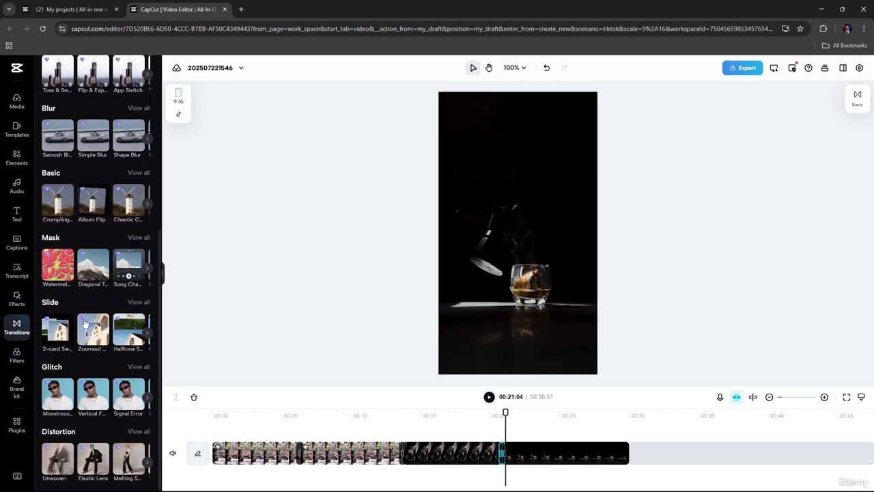
{"action": "left_click", "coordinate": [65, 404]}
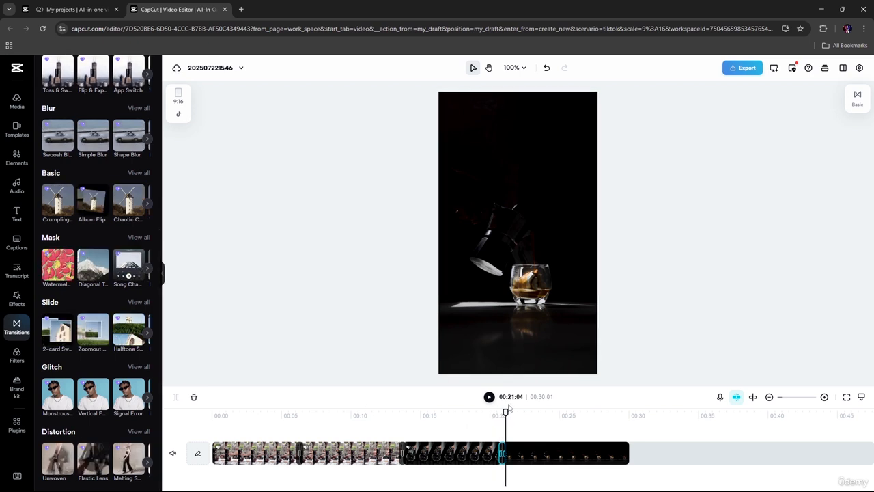
Play back the timeline from about 19 seconds across the Glitch transition into the coffee glass clip.
{"action": "left_click", "coordinate": [480, 414]}
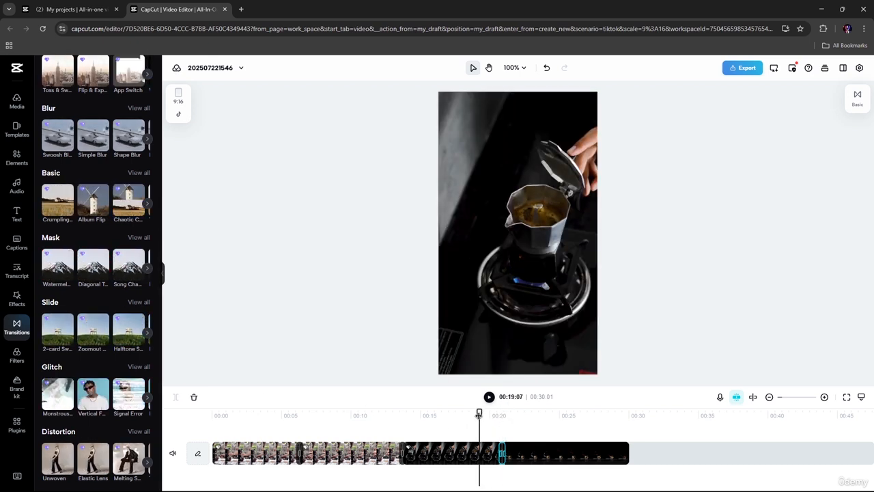
{"action": "key", "text": "space"}
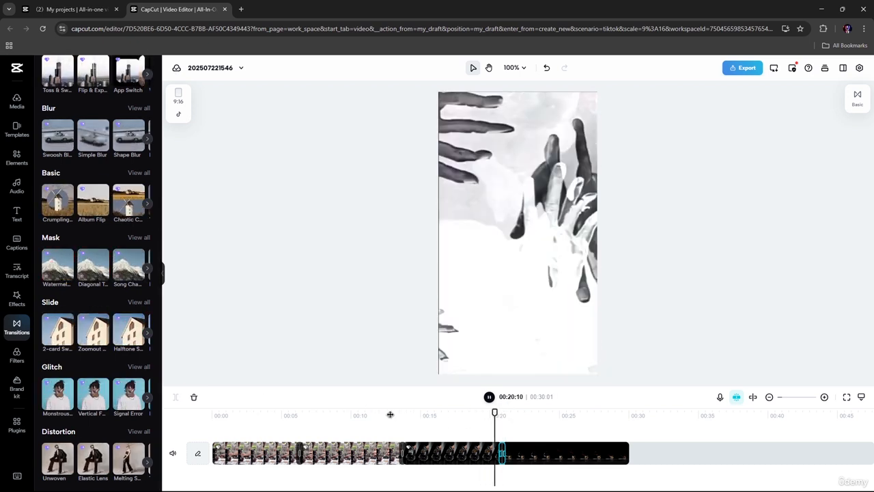
{"action": "key", "text": "space"}
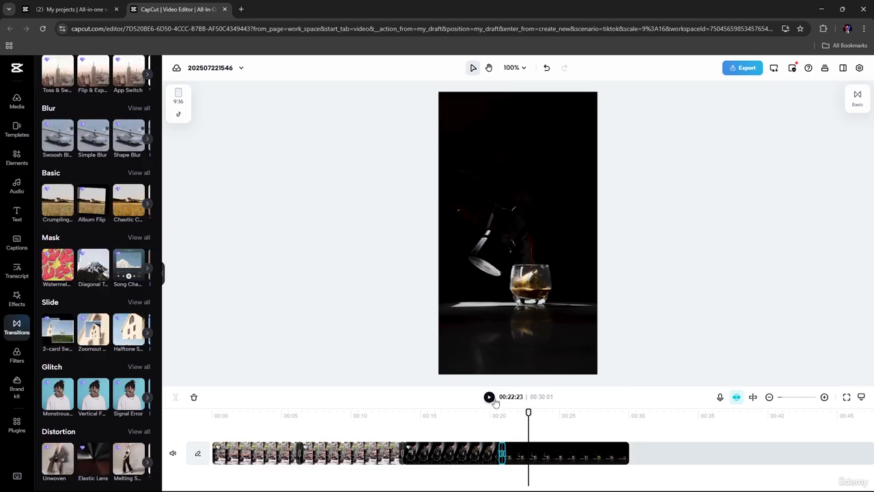
Add the Salt filter from the full Portrait collection at about 7 seconds, over the second coffee machine segment.
{"action": "left_click", "coordinate": [407, 410]}
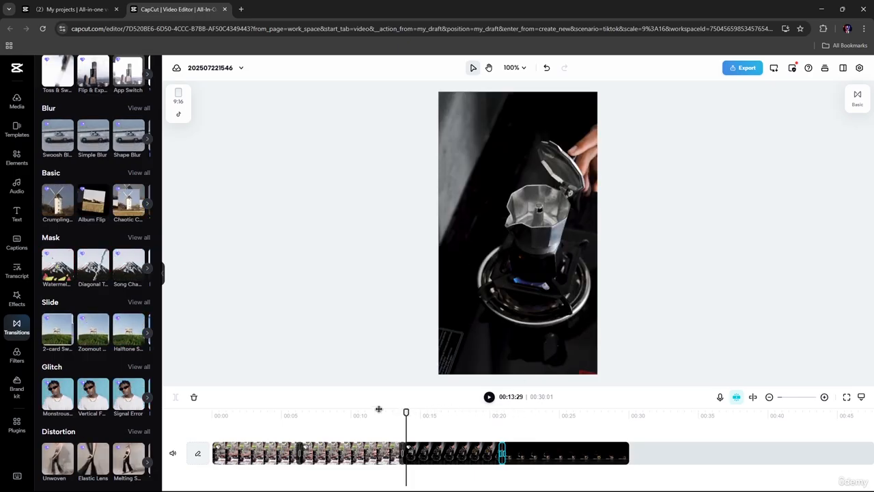
{"action": "left_click", "coordinate": [320, 410]}
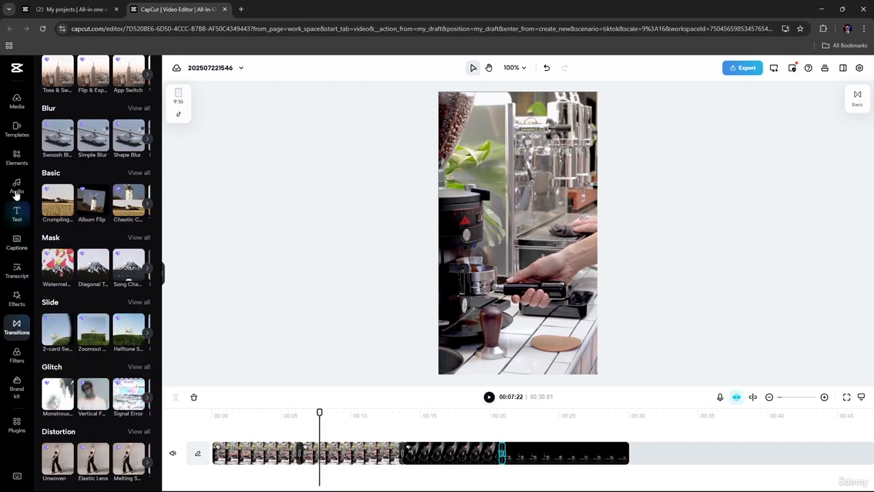
{"action": "left_click", "coordinate": [19, 354]}
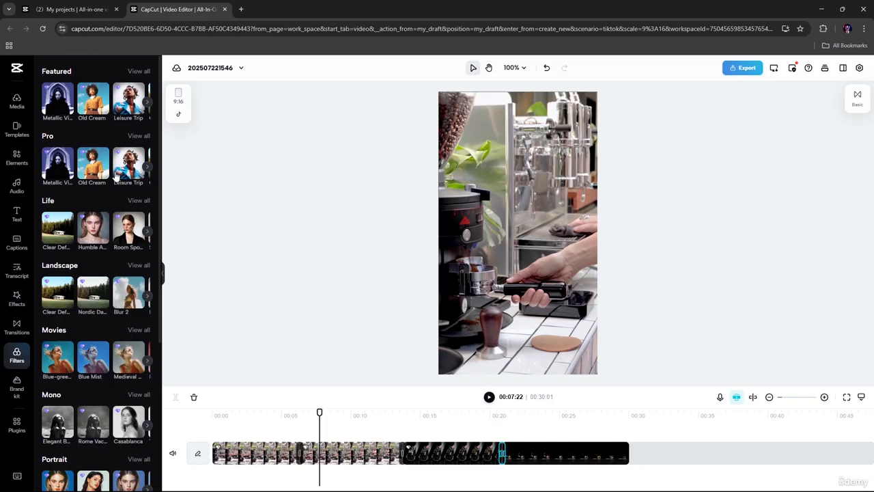
{"action": "scroll", "coordinate": [106, 238], "scroll_direction": "down", "scroll_amount": 2}
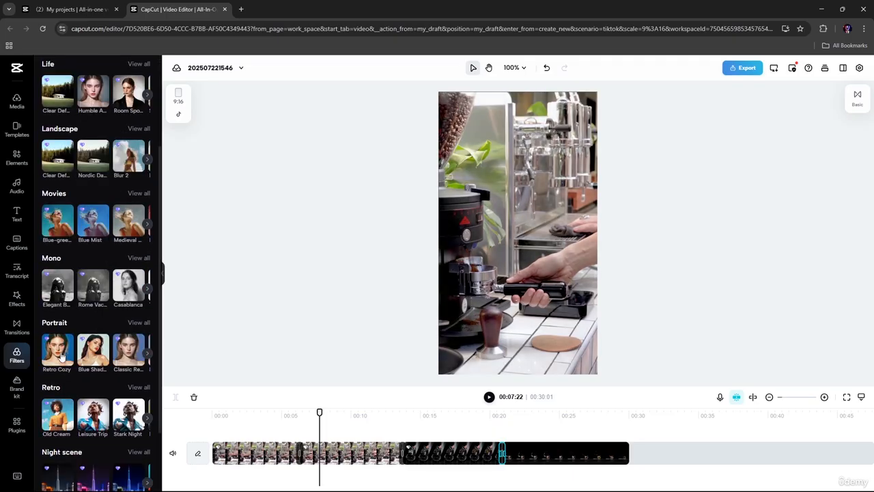
{"action": "left_click", "coordinate": [148, 355]}
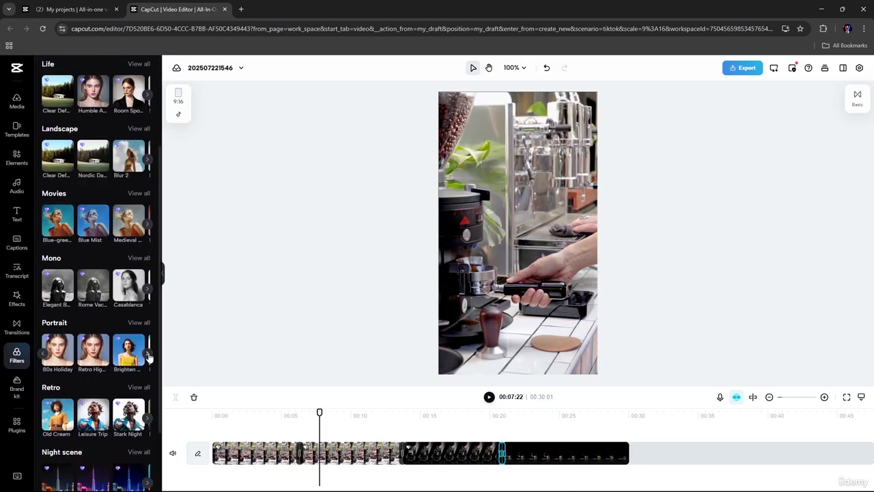
{"action": "left_click", "coordinate": [147, 355]}
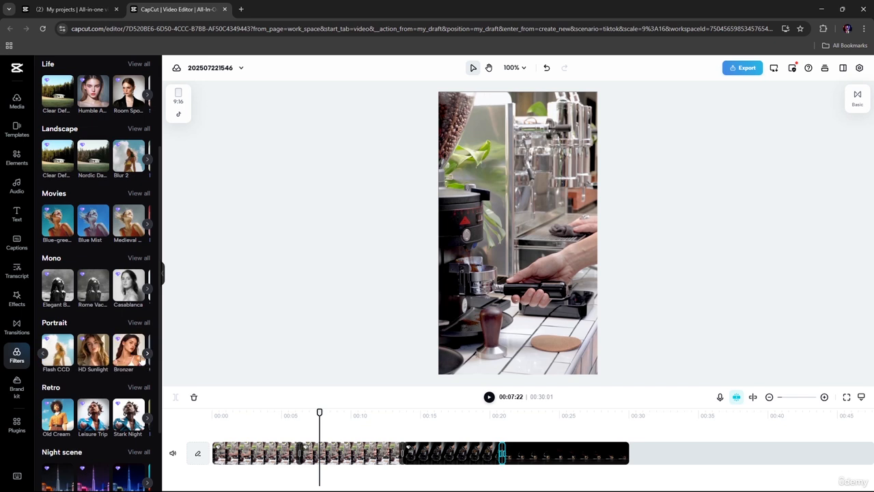
{"action": "left_click", "coordinate": [147, 355]}
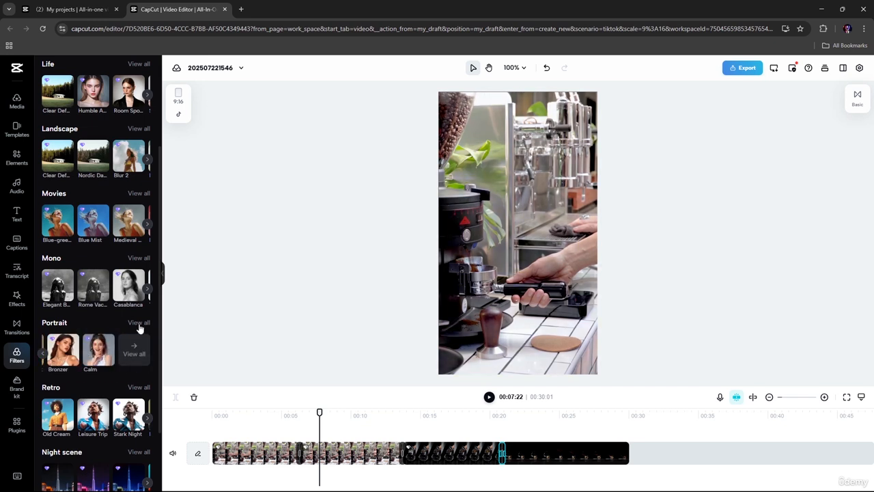
{"action": "left_click", "coordinate": [139, 324]}
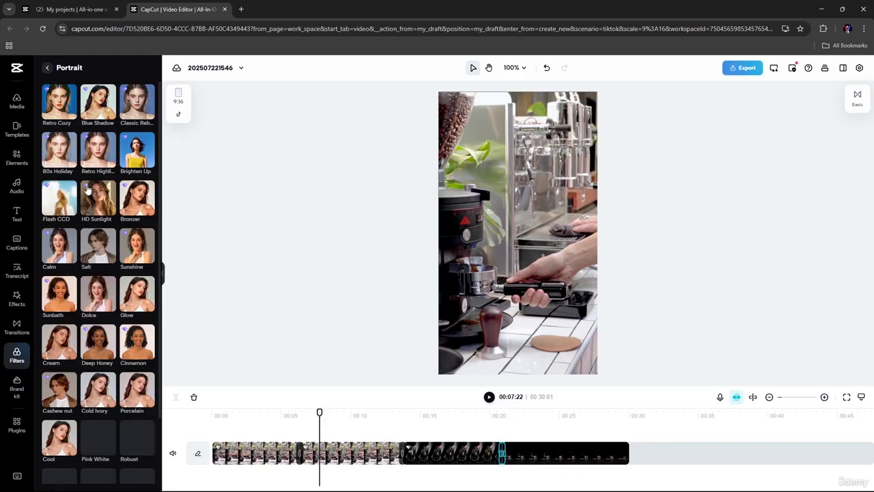
{"action": "left_click", "coordinate": [99, 251]}
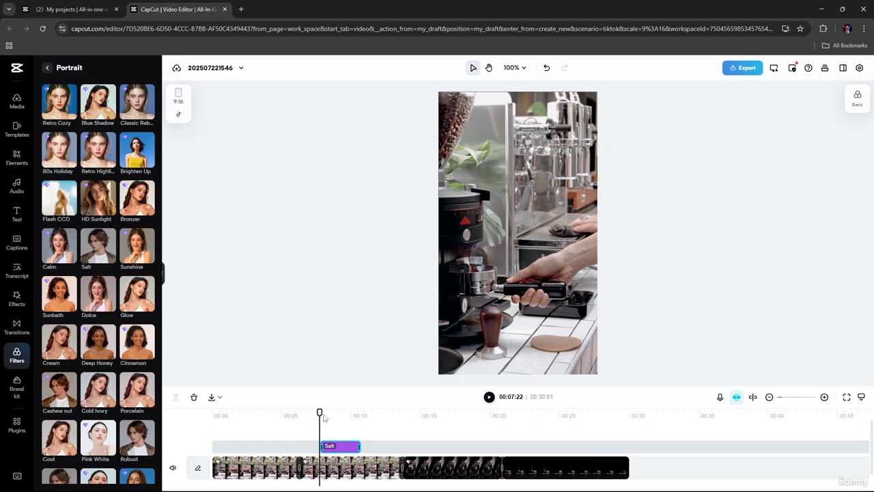
Preview the Salt filter and extend both of its ends to cover the whole video.
{"action": "left_click_drag", "start_coordinate": [322, 411], "coordinate": [354, 412]}
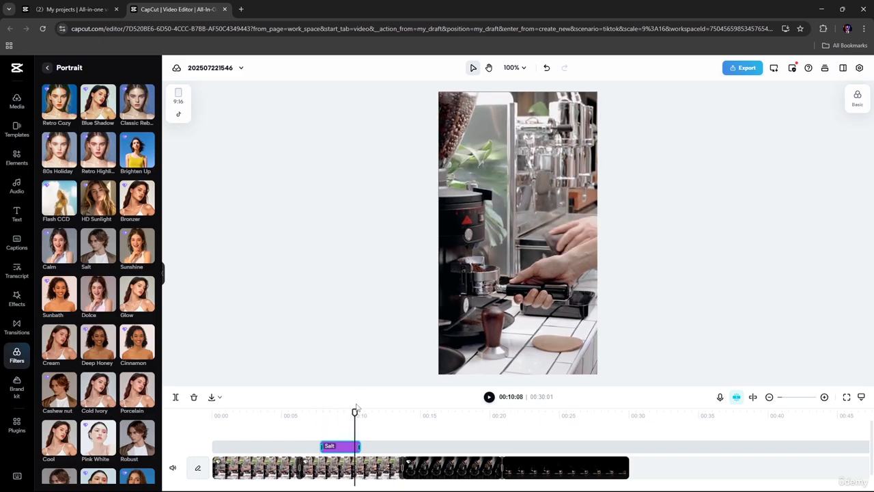
{"action": "left_click_drag", "start_coordinate": [352, 412], "coordinate": [329, 413]}
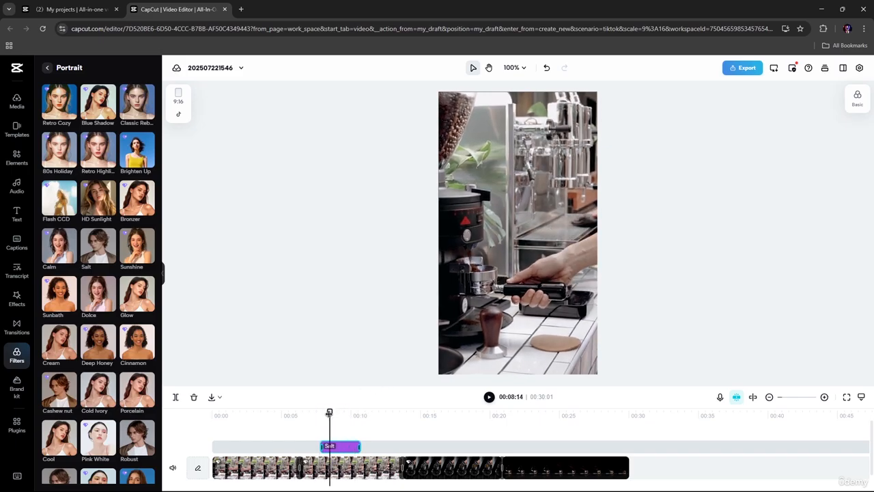
{"action": "left_click_drag", "start_coordinate": [360, 448], "coordinate": [630, 449]}
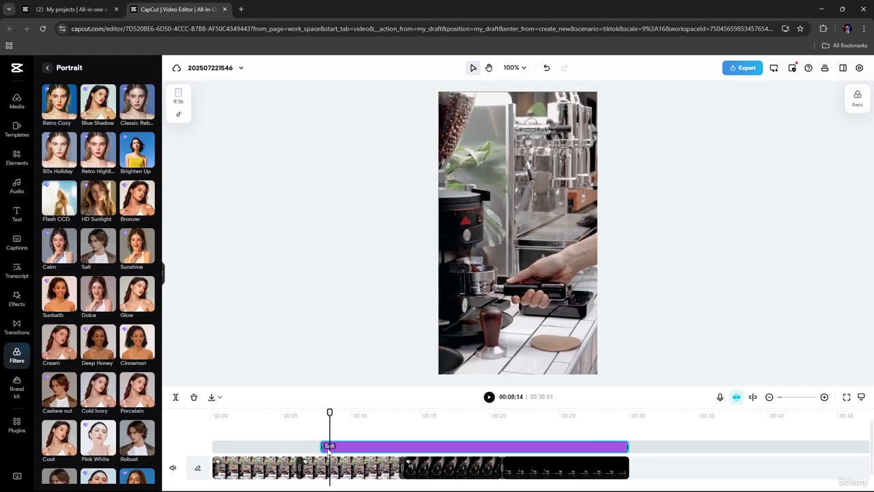
{"action": "left_click_drag", "start_coordinate": [321, 446], "coordinate": [199, 463]}
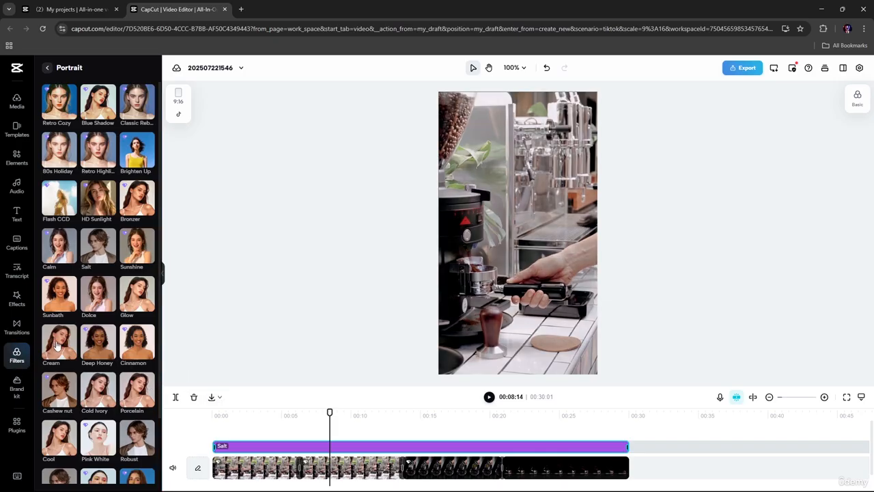
Add the Cold Ivory portrait filter above Salt from about 8 seconds and extend it to about 21 seconds.
{"action": "left_click", "coordinate": [102, 390]}
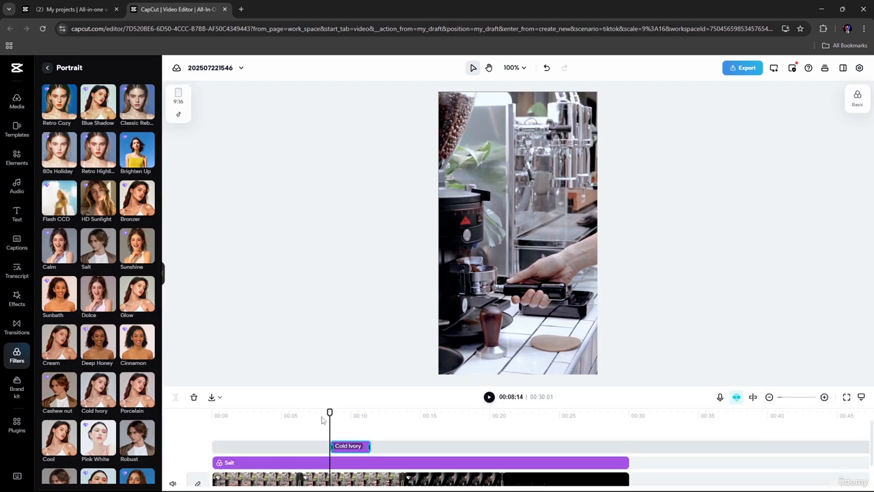
{"action": "mouse_move", "coordinate": [330, 413]}
{"action": "left_mouse_down"}
{"action": "mouse_move", "coordinate": [355, 413]}
{"action": "mouse_move", "coordinate": [342, 413]}
{"action": "left_mouse_up"}
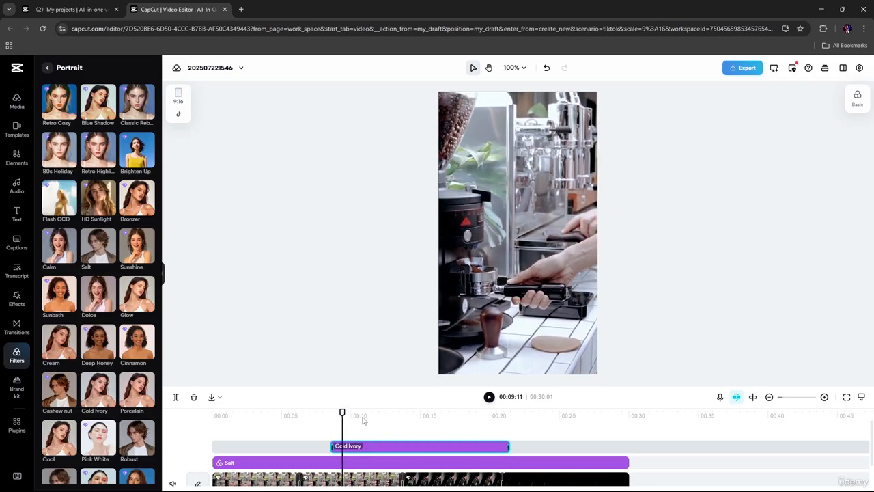
Scrub through the video and play it back to check the Salt and Cold Ivory filters and the transitions.
{"action": "left_click_drag", "start_coordinate": [342, 411], "coordinate": [525, 427]}
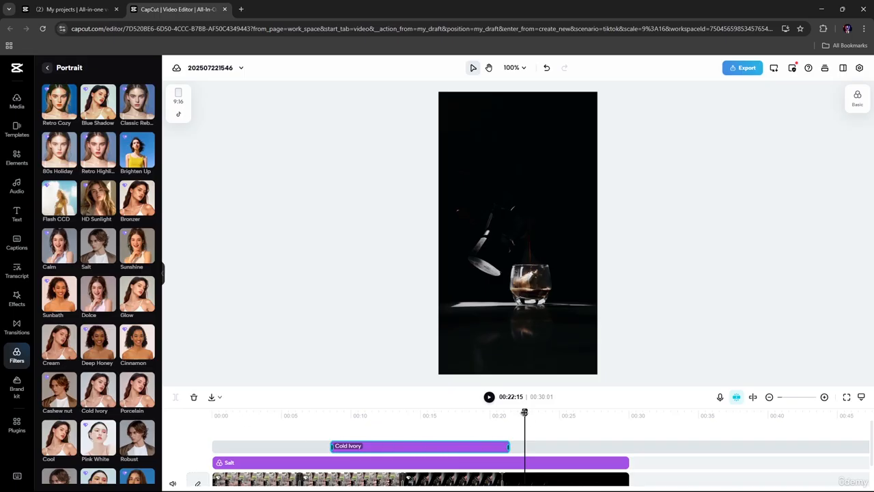
{"action": "left_click_drag", "start_coordinate": [525, 412], "coordinate": [254, 412]}
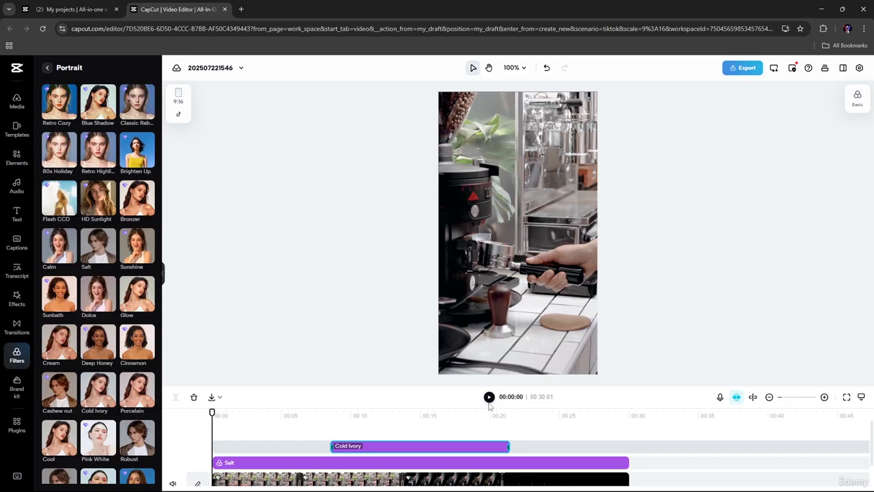
{"action": "left_click", "coordinate": [490, 398]}
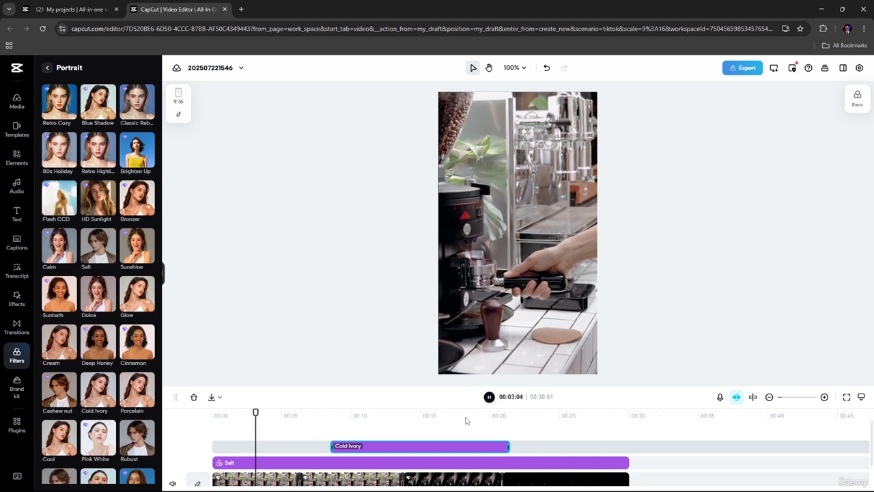
{"action": "left_click", "coordinate": [656, 469]}
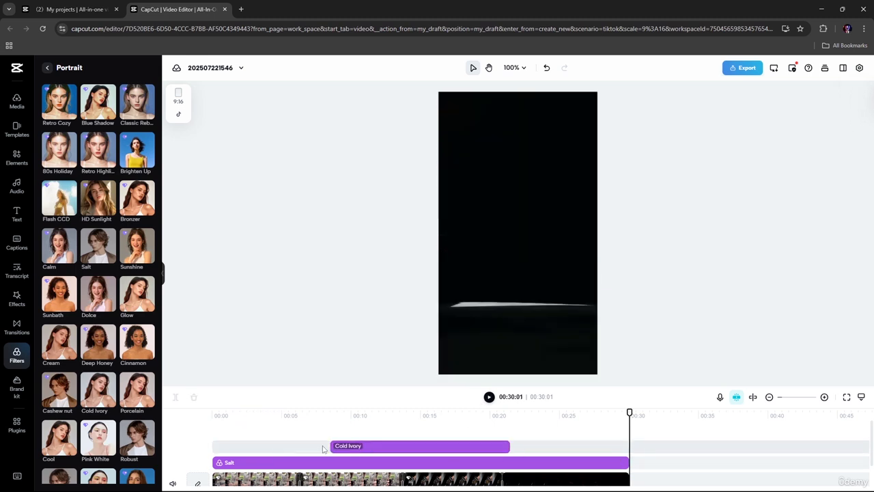
{"action": "left_click", "coordinate": [287, 453]}
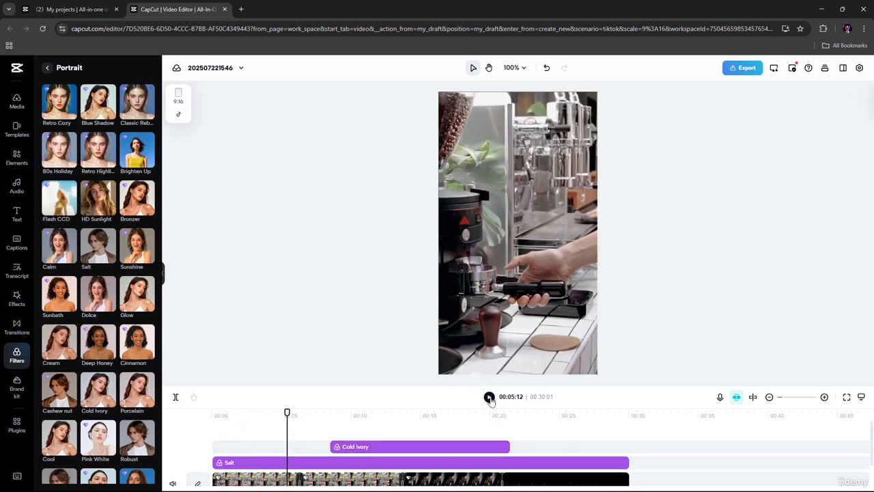
{"action": "left_click", "coordinate": [489, 397]}
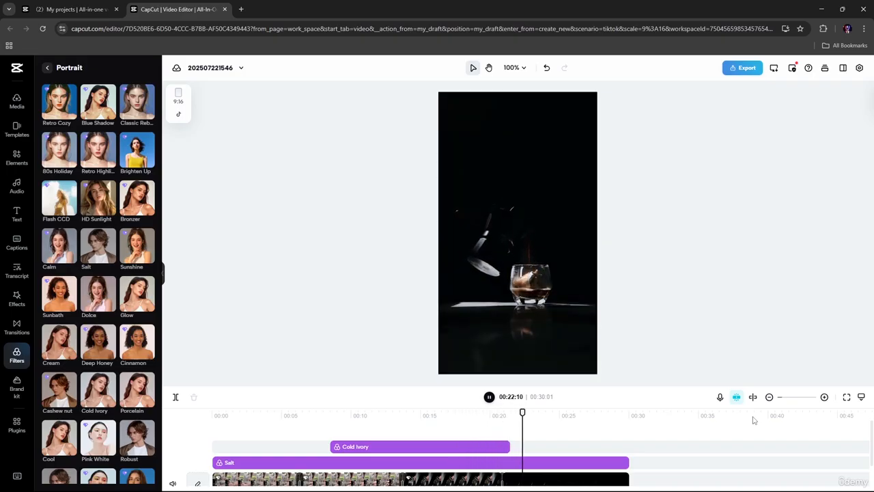
Stop the playback, return the playhead to the start of the video and browse the full Trending sticker collection.
{"action": "left_click", "coordinate": [488, 399]}
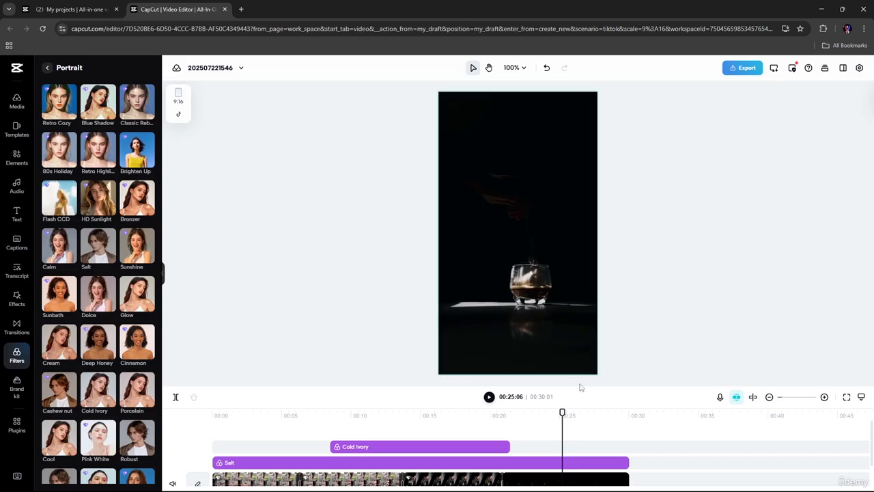
{"action": "left_click_drag", "start_coordinate": [563, 412], "coordinate": [216, 429]}
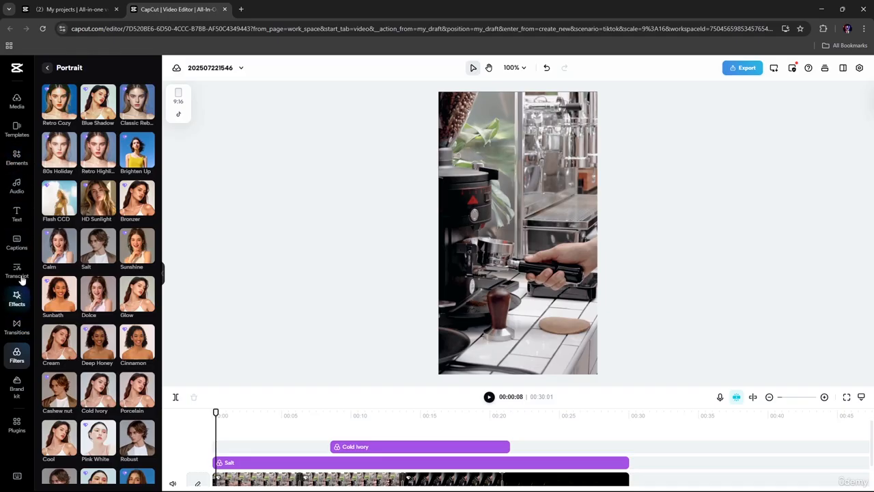
{"action": "left_click", "coordinate": [16, 157]}
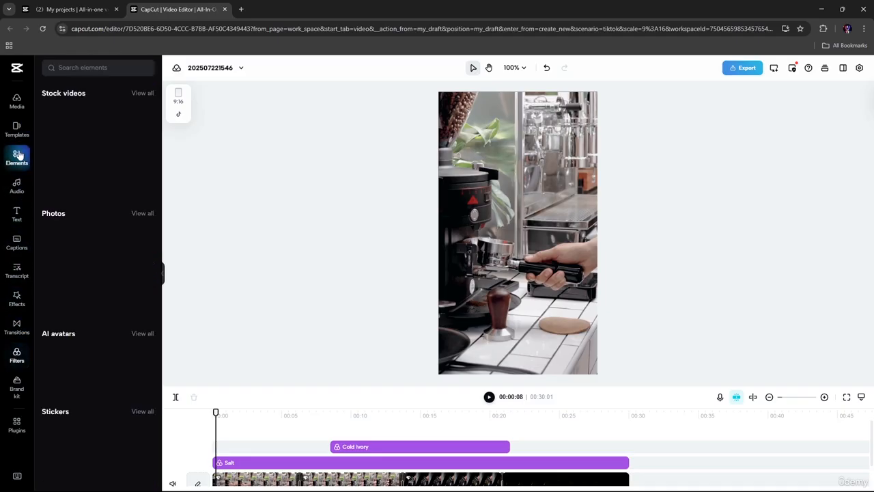
{"action": "left_click", "coordinate": [96, 68]}
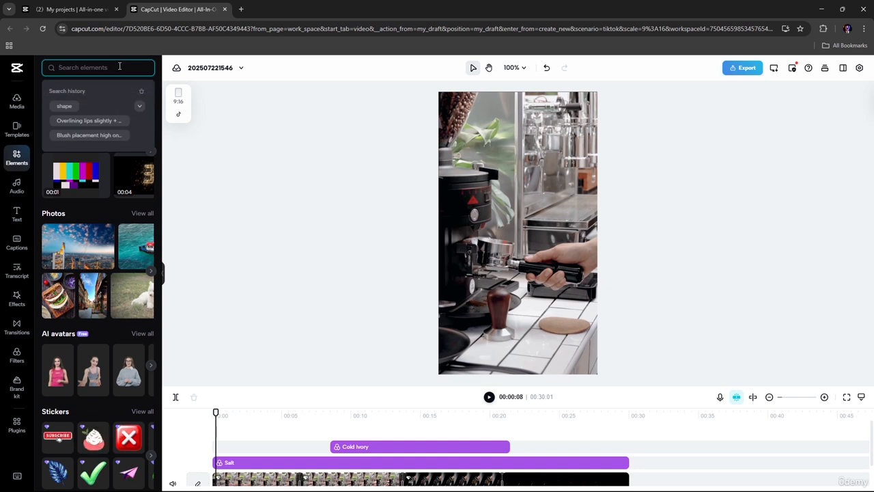
{"action": "scroll", "coordinate": [75, 319], "scroll_direction": "down", "scroll_amount": 2}
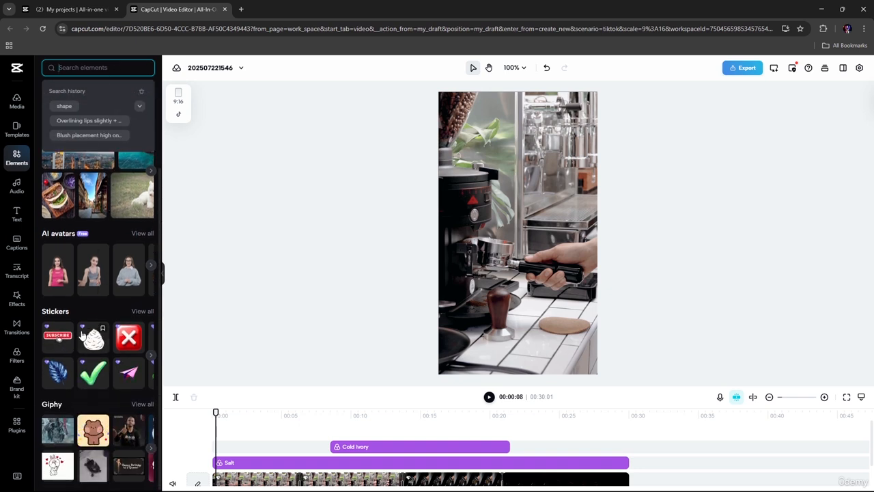
{"action": "left_click", "coordinate": [141, 311]}
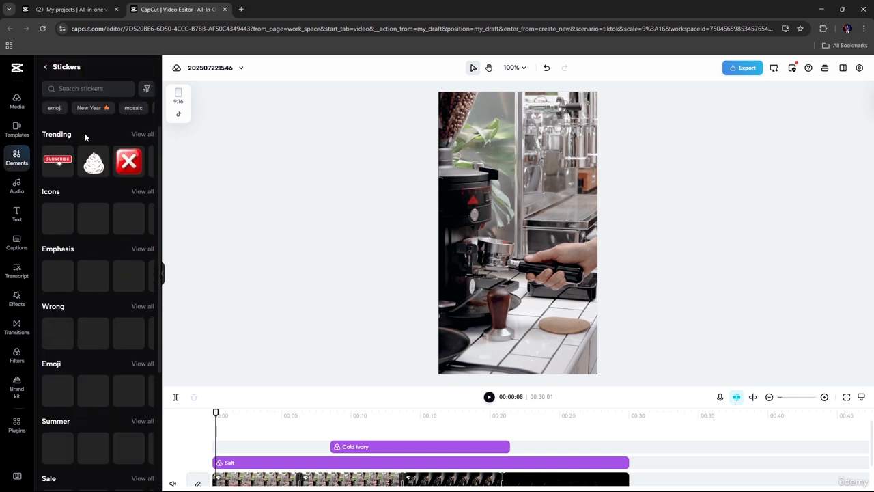
{"action": "left_click", "coordinate": [102, 86]}
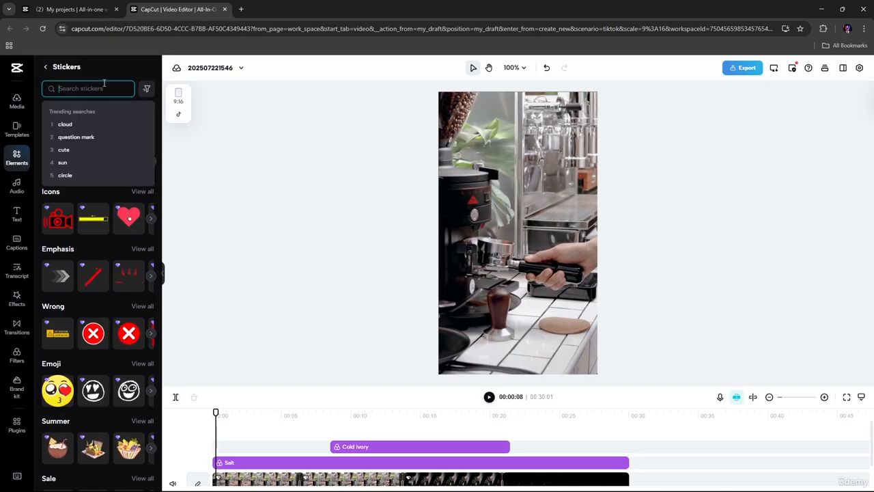
{"action": "left_click", "coordinate": [138, 61]}
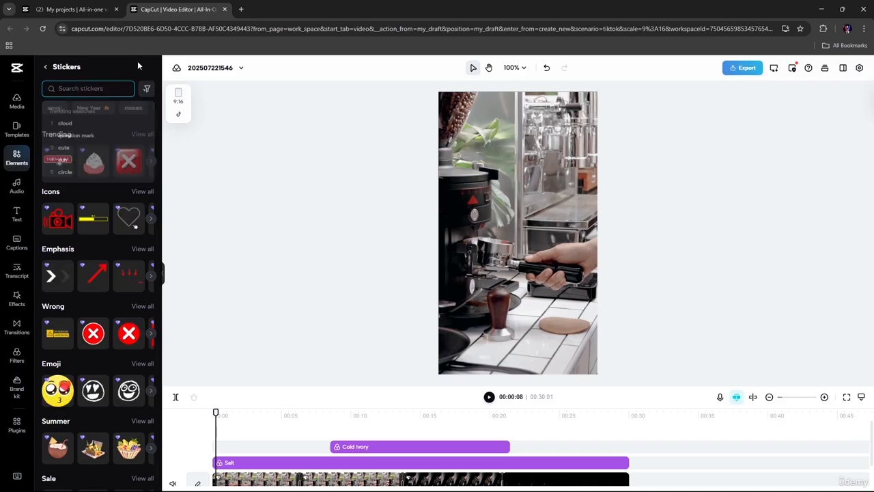
{"action": "left_click", "coordinate": [142, 133]}
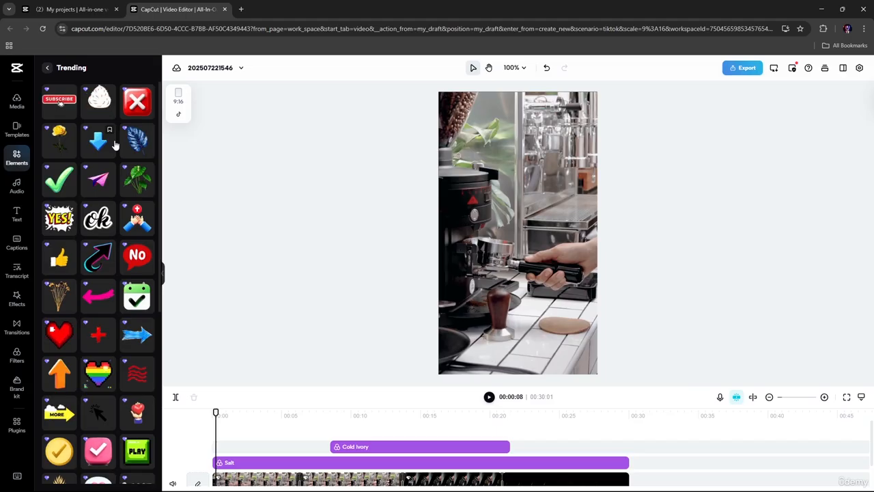
Leave the Trending collection and search the sticker library for "wait for it".
{"action": "left_click", "coordinate": [47, 68]}
{"action": "left_click", "coordinate": [94, 87]}
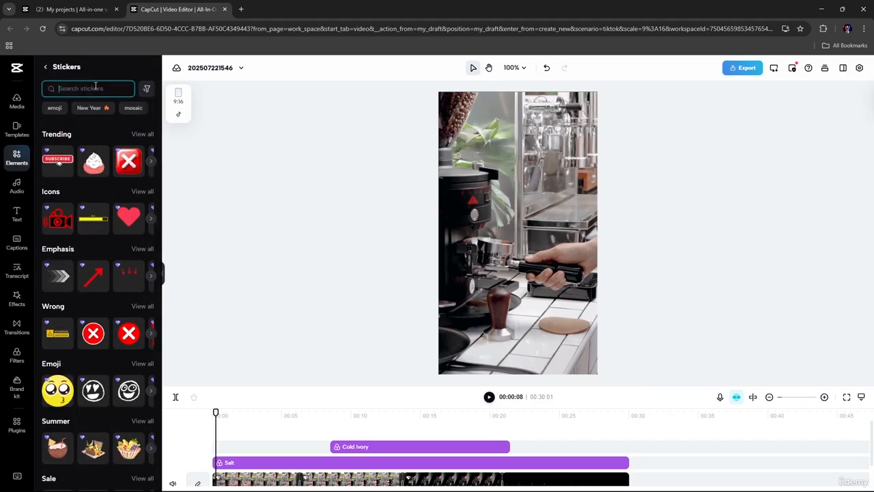
{"action": "type", "text": "wai"}
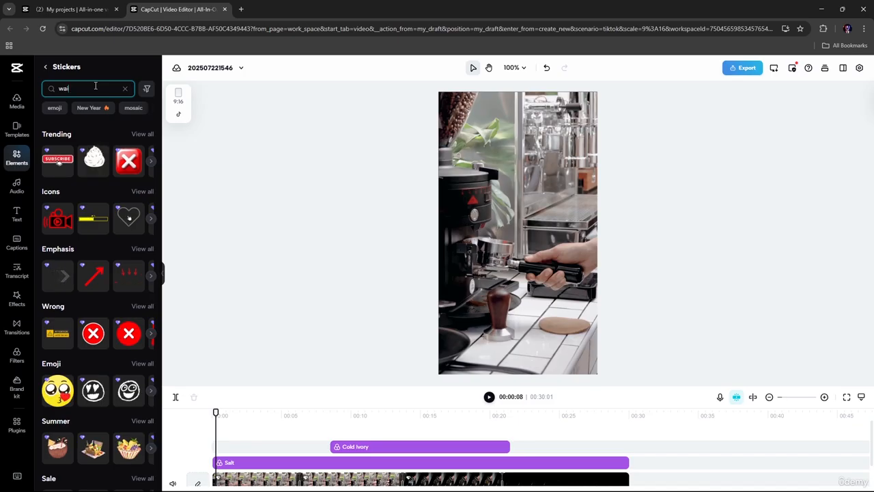
{"action": "type", "text": "t for ti"}
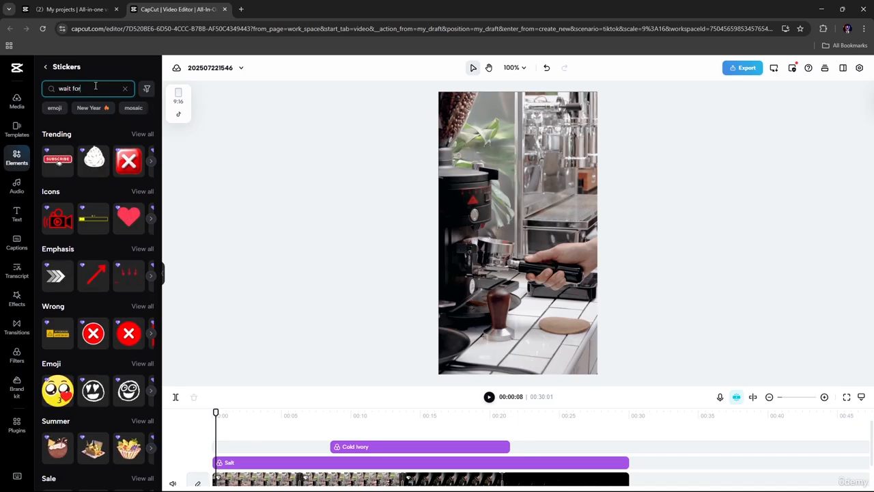
{"action": "key", "text": "BackSpace"}
{"action": "key", "text": "BackSpace"}
{"action": "type", "text": "it"}
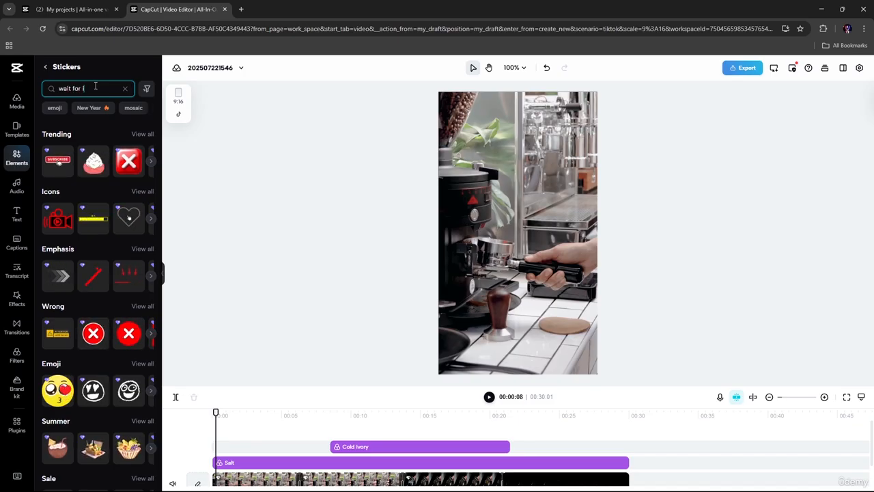
{"action": "key", "text": "Return"}
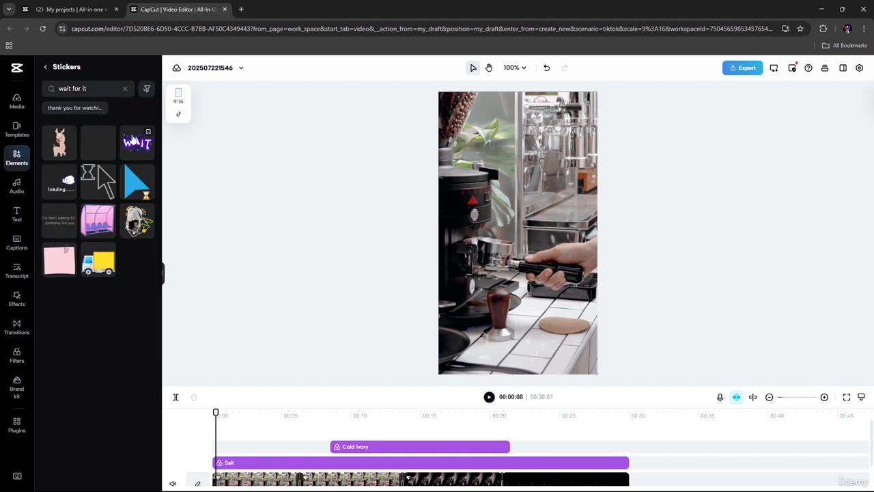
Add the purple WAIT sticker at the start of the video, enlarge it near the frame's lower edge and play it back.
{"action": "left_click", "coordinate": [134, 149]}
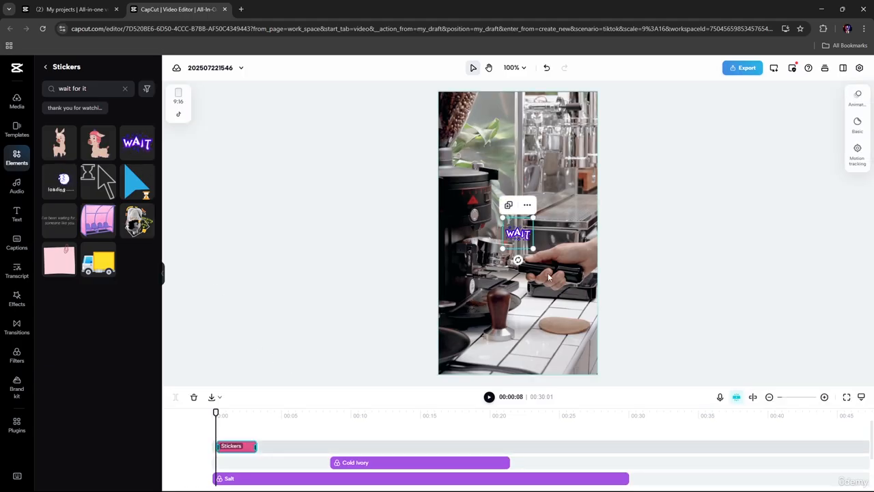
{"action": "left_click_drag", "start_coordinate": [533, 249], "coordinate": [515, 360]}
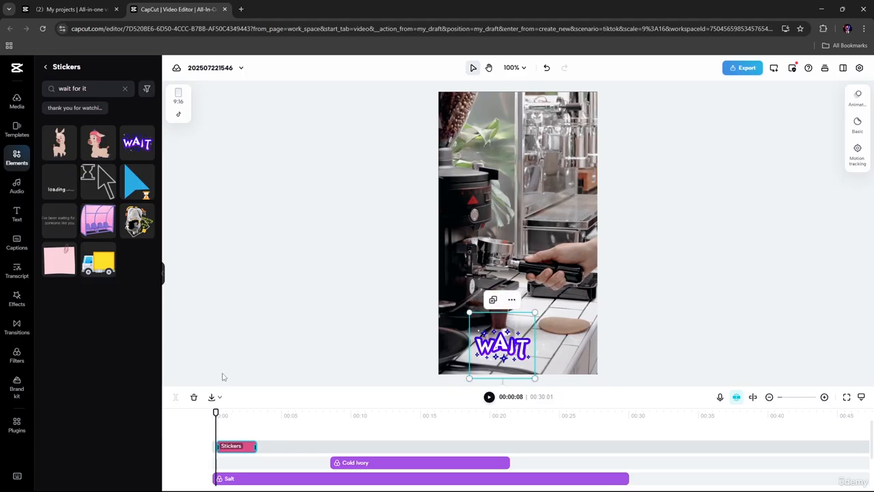
{"action": "key", "text": "space"}
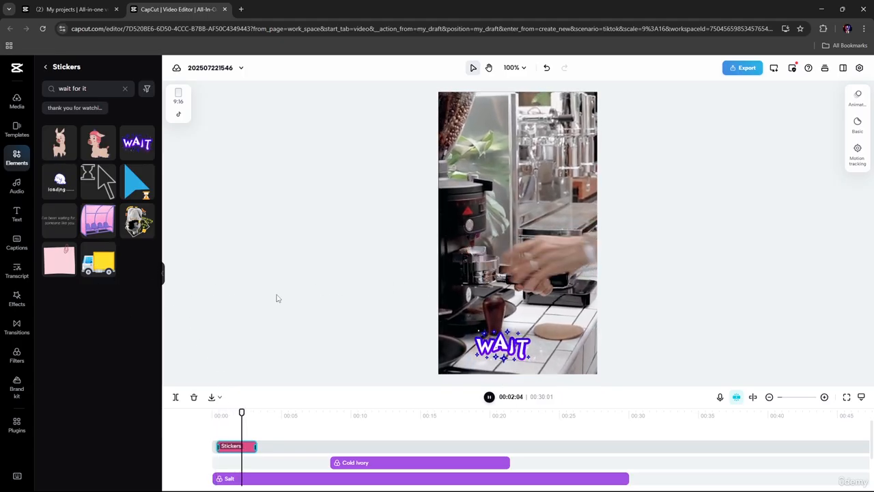
{"action": "key", "text": "space"}
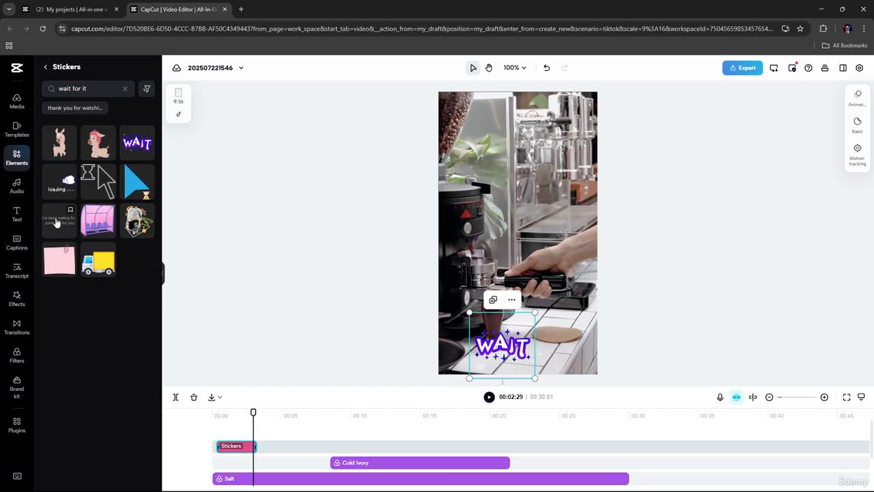
Add the "I've been waiting for someone like you." sticker at about 3 seconds, enlarge it above the WAIT sticker's position and preview it.
{"action": "left_click", "coordinate": [57, 222]}
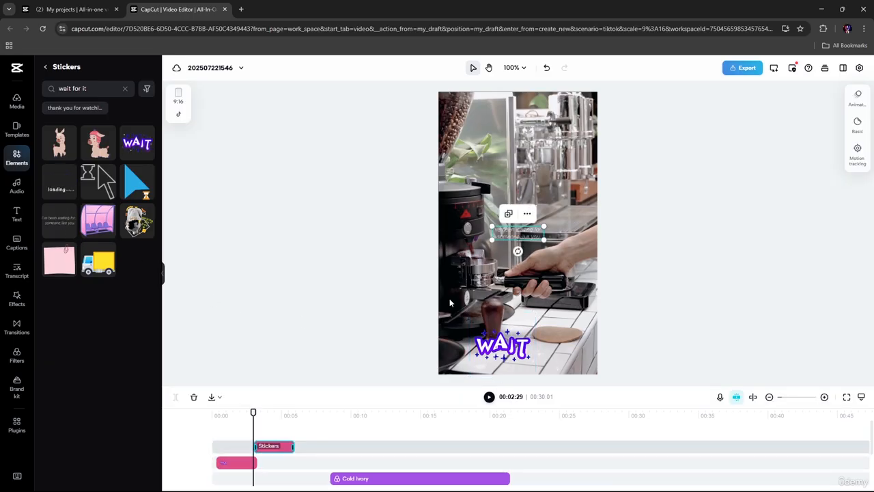
{"action": "left_click_drag", "start_coordinate": [545, 239], "coordinate": [614, 257]}
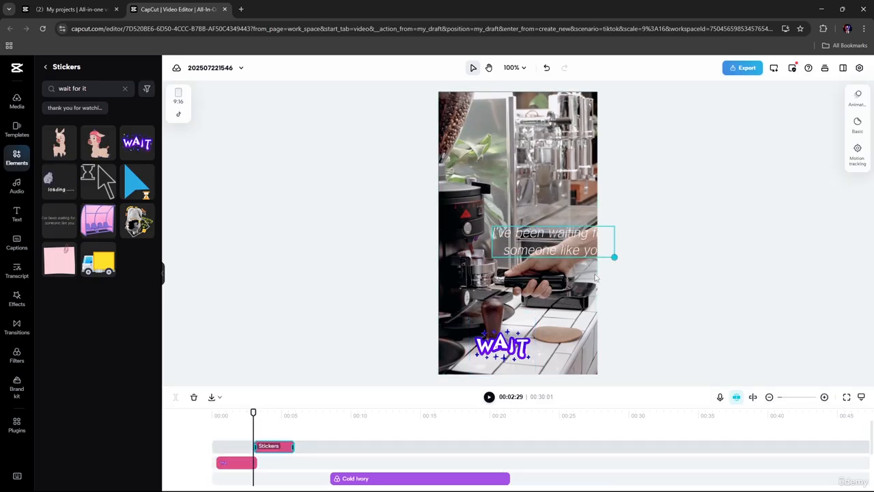
{"action": "left_click_drag", "start_coordinate": [553, 266], "coordinate": [530, 305]}
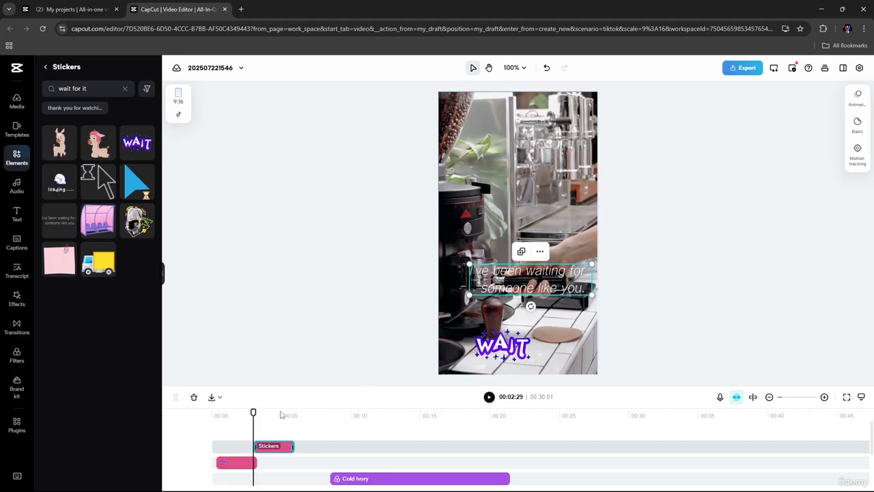
{"action": "left_click", "coordinate": [252, 413]}
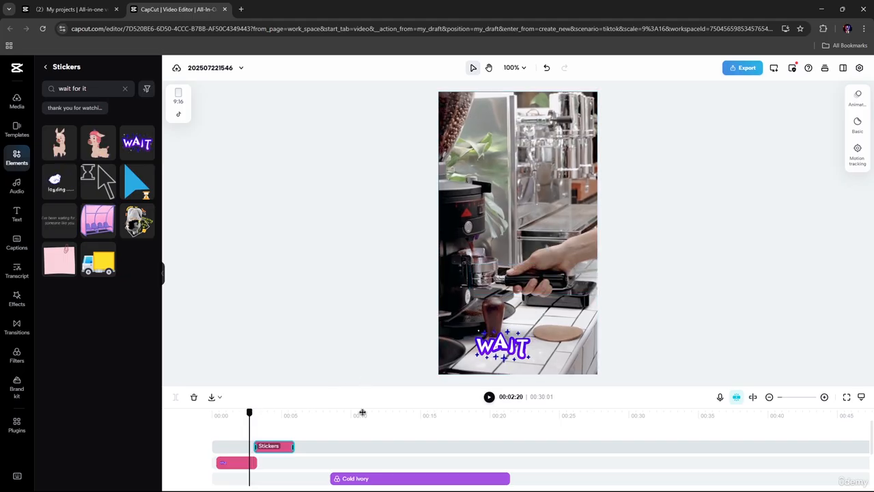
{"action": "left_click", "coordinate": [489, 397]}
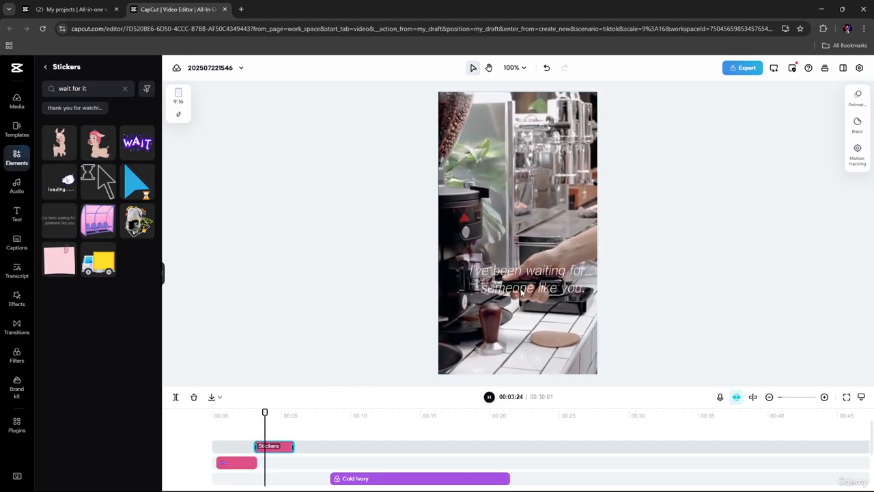
{"action": "left_click", "coordinate": [490, 397]}
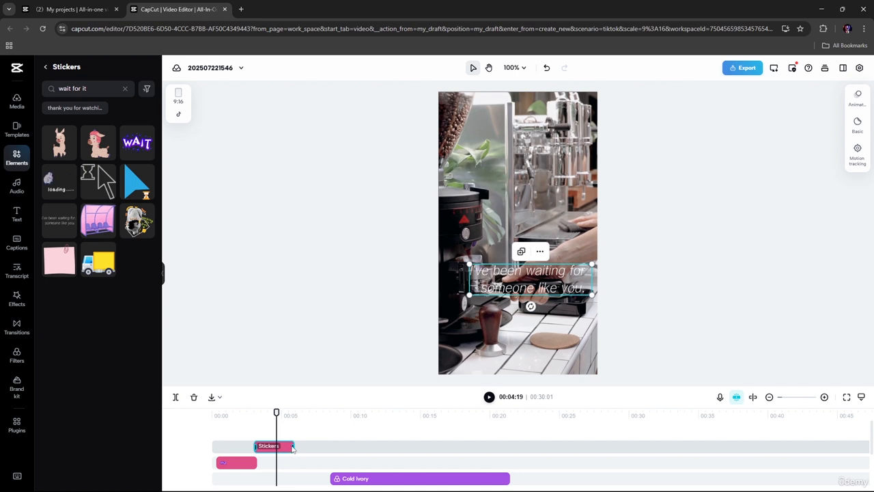
Extend the end of the "I've been waiting for someone like you." sticker to about 10 seconds and play back the result.
{"action": "left_click_drag", "start_coordinate": [310, 444], "coordinate": [355, 445]}
{"action": "scroll", "coordinate": [380, 453], "scroll_direction": "down", "scroll_amount": 3}
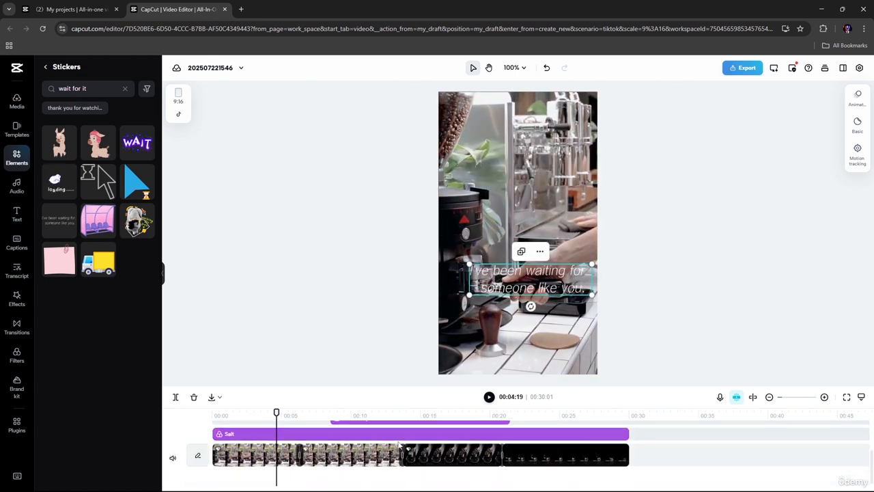
{"action": "scroll", "coordinate": [390, 440], "scroll_direction": "up", "scroll_amount": 3}
{"action": "key", "text": "space"}
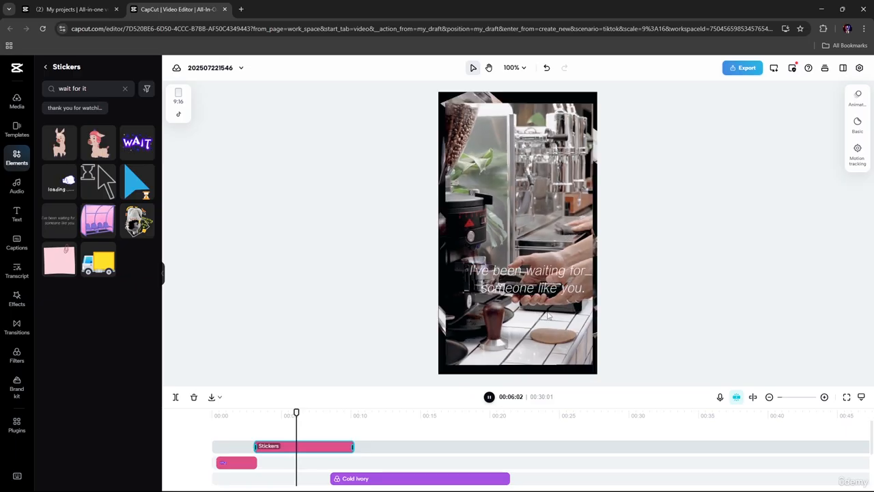
{"action": "key", "text": "space"}
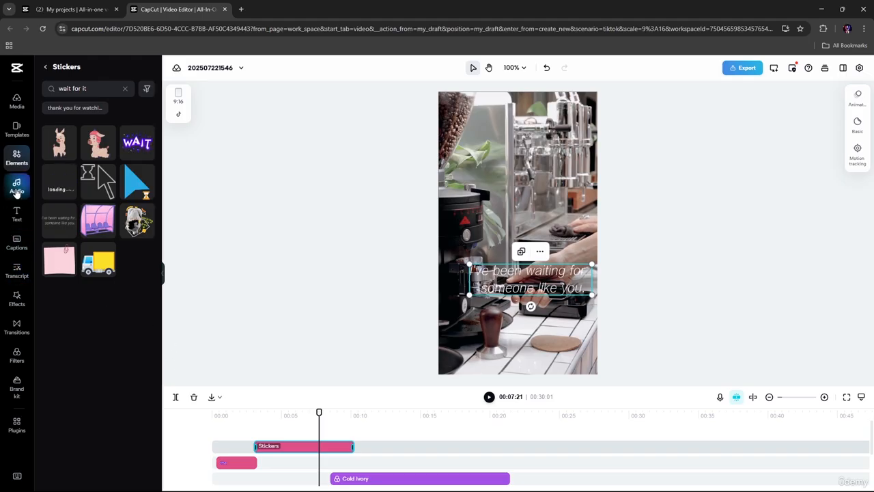
Look over the music library, the caption options and the languages offered for auto captions.
{"action": "left_click", "coordinate": [17, 187]}
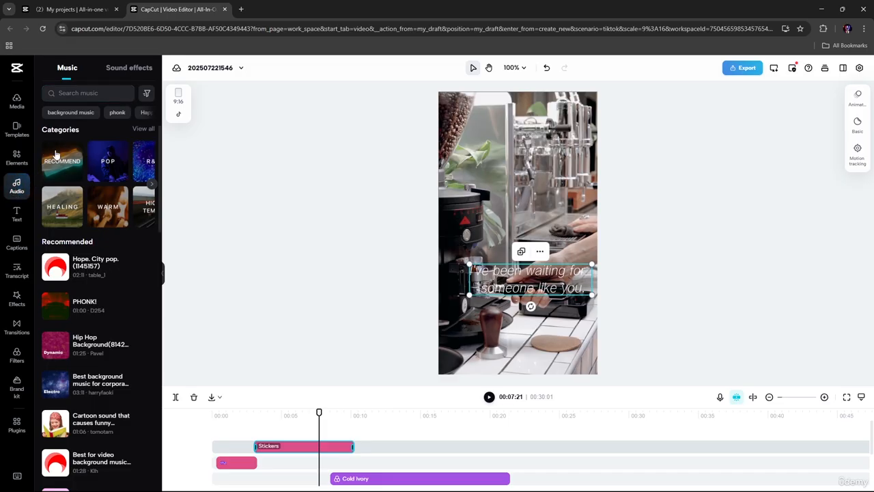
{"action": "left_click", "coordinate": [17, 244]}
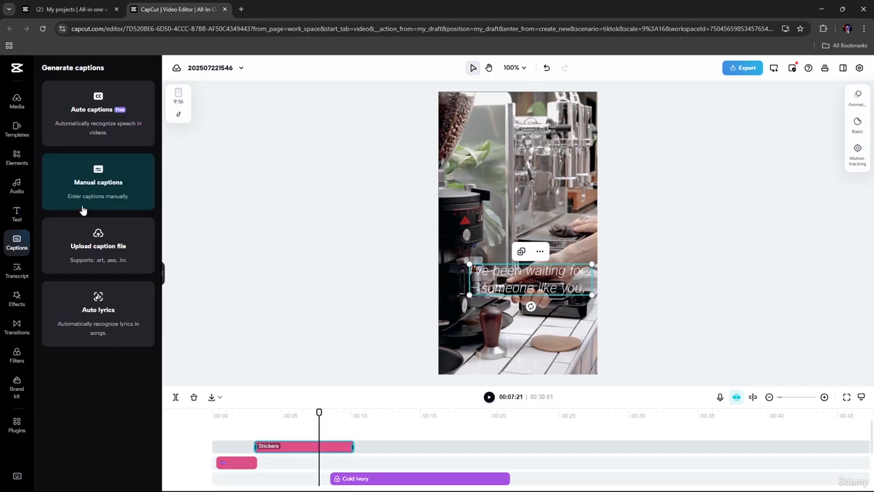
{"action": "left_click", "coordinate": [99, 110]}
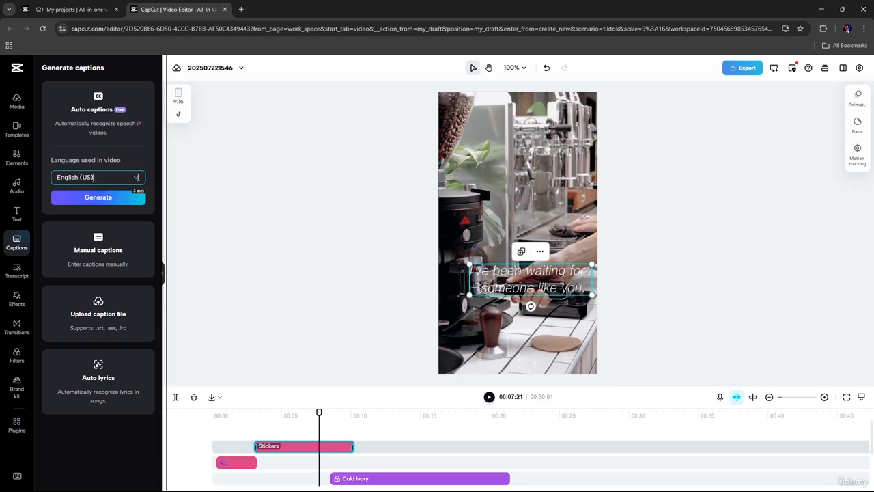
{"action": "left_click", "coordinate": [136, 178]}
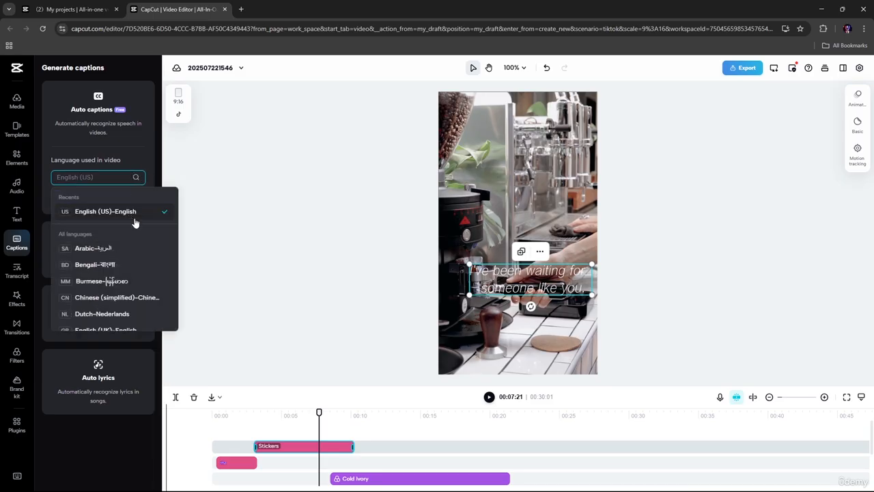
{"action": "left_click", "coordinate": [263, 187]}
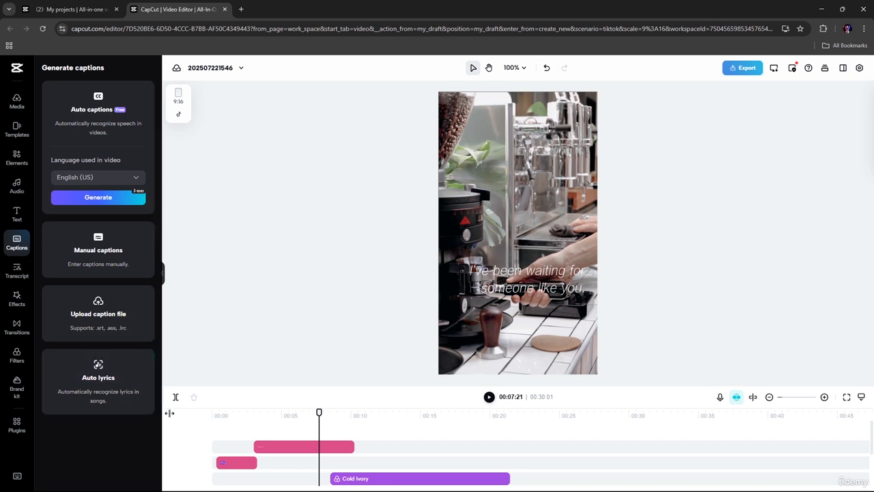
Try to generate auto captions in English (US) and move the playhead to about 21 seconds.
{"action": "left_click_drag", "start_coordinate": [319, 413], "coordinate": [222, 429]}
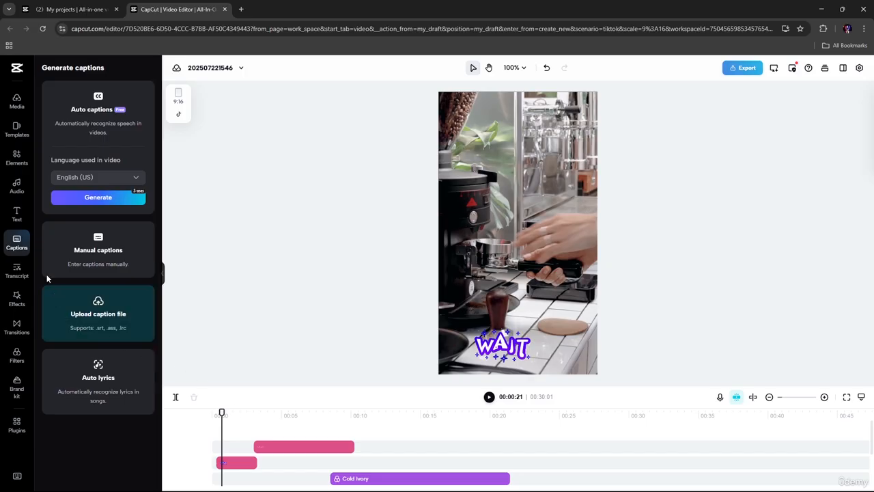
{"action": "left_click", "coordinate": [99, 198]}
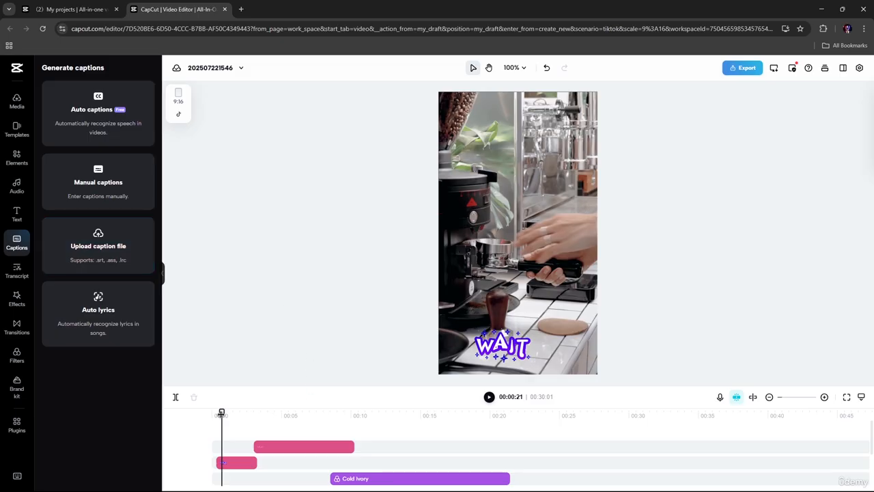
{"action": "left_click_drag", "start_coordinate": [223, 412], "coordinate": [511, 441]}
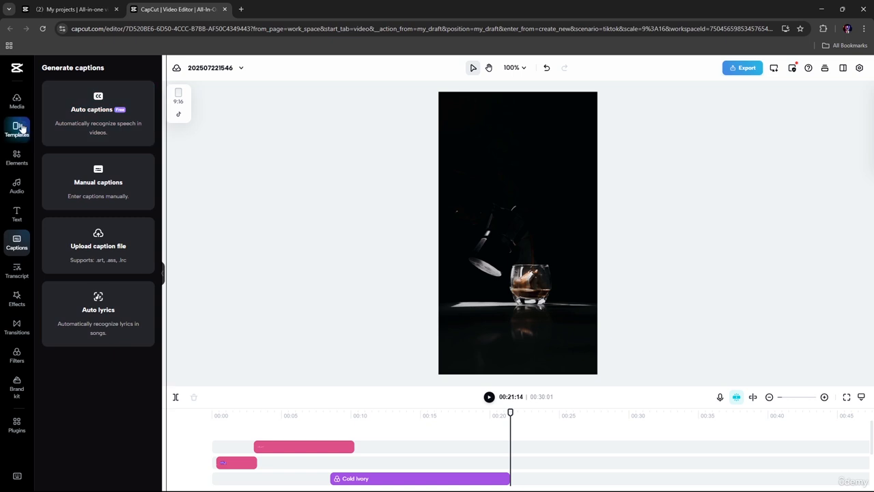
Add the green-screen phone clip 7657526-hd_1920_1080_25fps.mp4, reorder it to the end of the video and move the playhead onto it at about 31 seconds.
{"action": "left_click", "coordinate": [17, 101]}
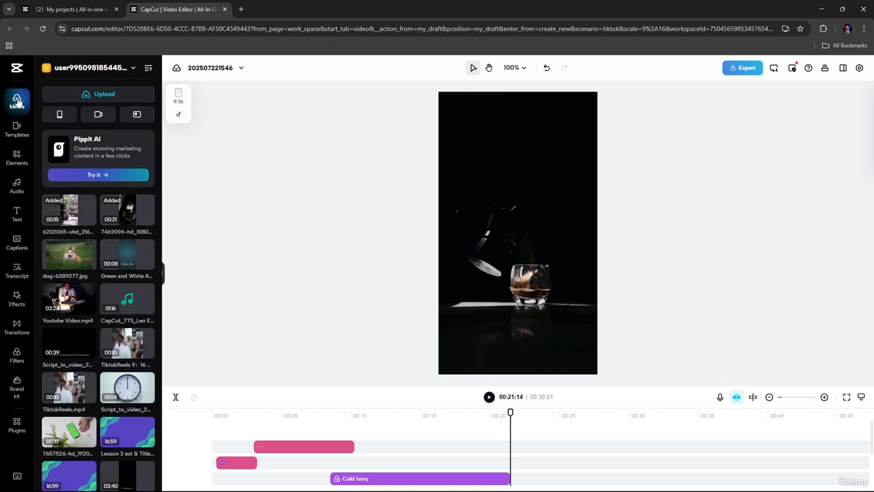
{"action": "scroll", "coordinate": [69, 410], "scroll_direction": "down", "scroll_amount": 2}
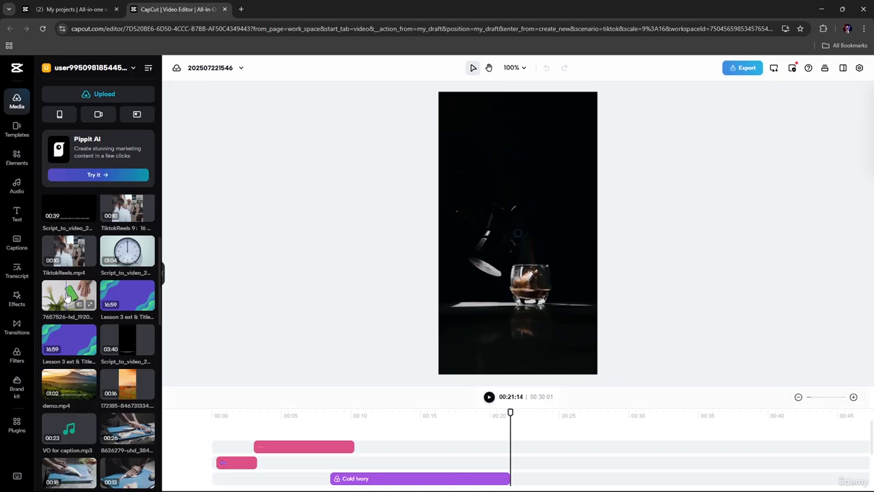
{"action": "left_click", "coordinate": [69, 295]}
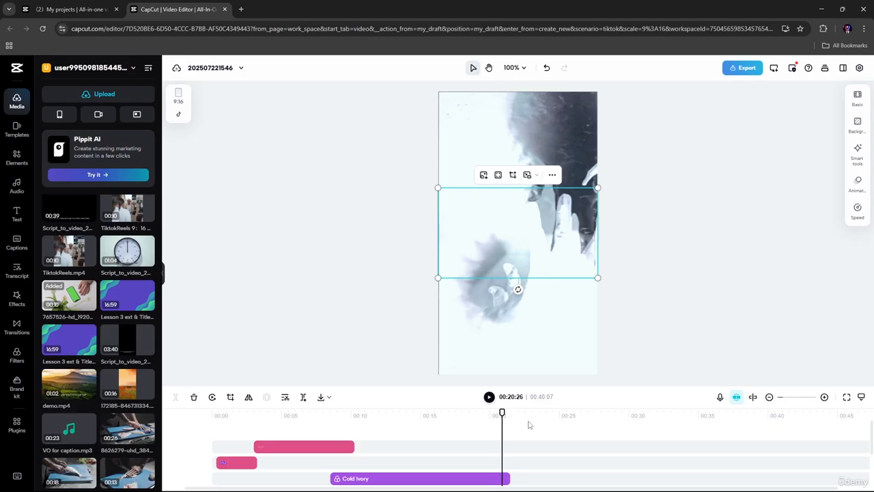
{"action": "left_click", "coordinate": [566, 464]}
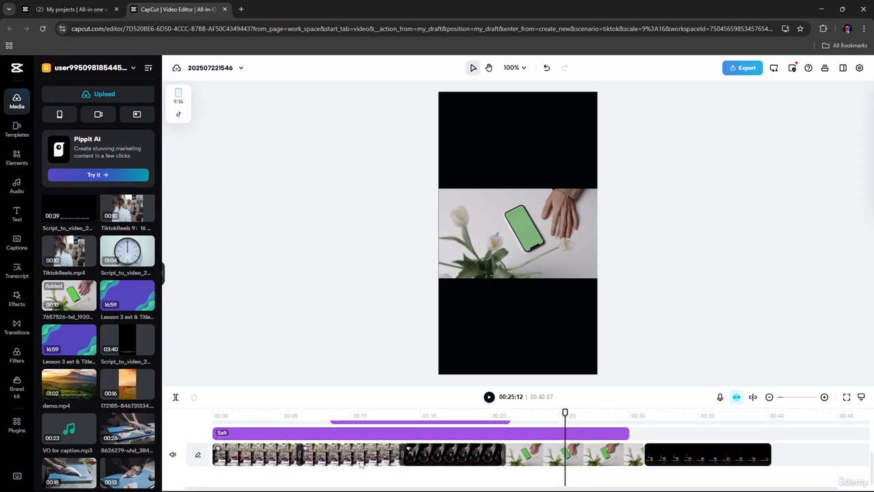
{"action": "left_click", "coordinate": [328, 470]}
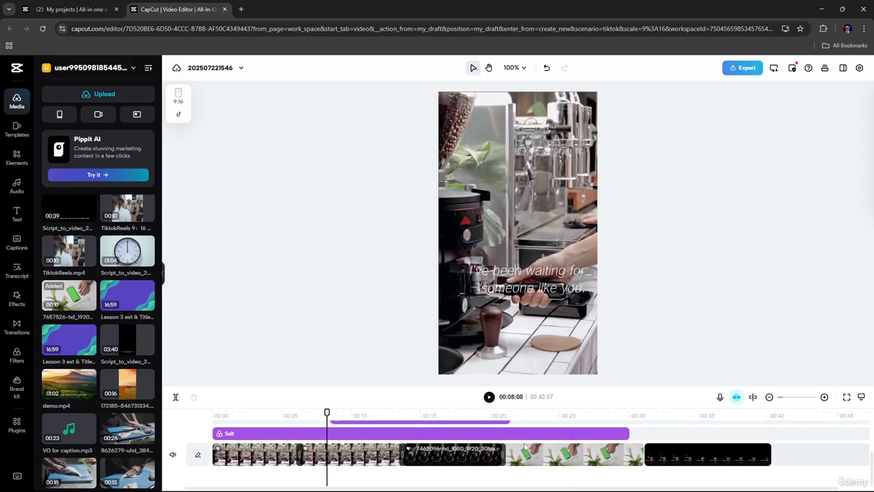
{"action": "left_click_drag", "start_coordinate": [557, 471], "coordinate": [700, 479]}
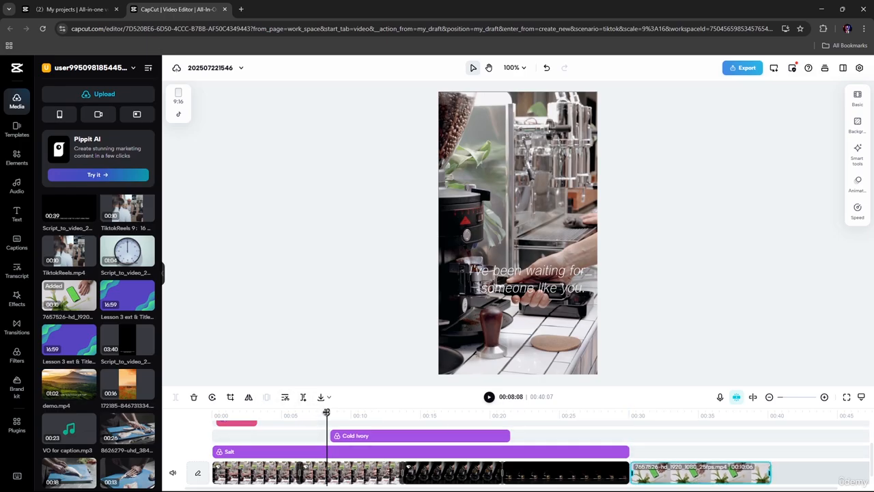
{"action": "left_click_drag", "start_coordinate": [326, 418], "coordinate": [651, 416]}
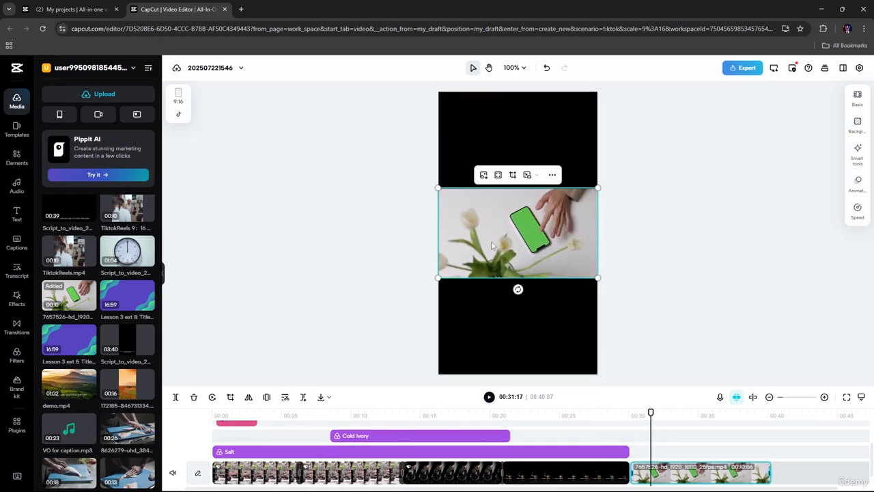
Set the canvas background behind the green-screen phone clip to a pale cream color.
{"action": "left_click", "coordinate": [857, 124]}
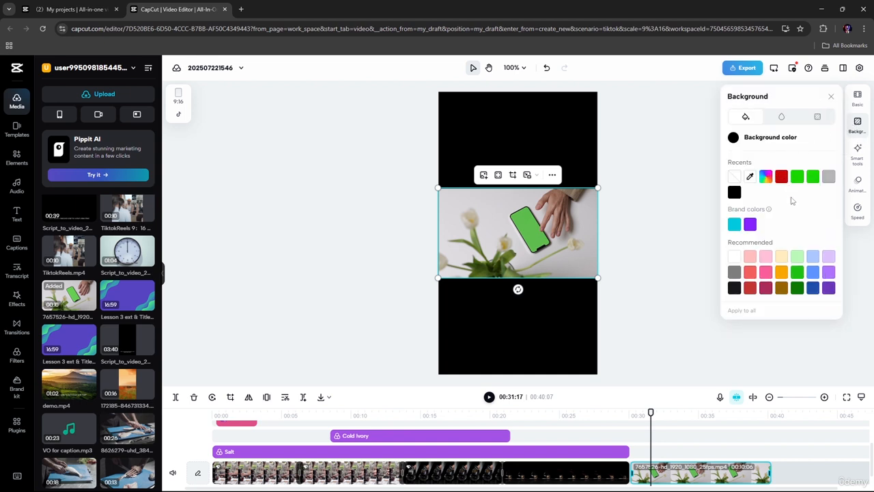
{"action": "left_click", "coordinate": [780, 260]}
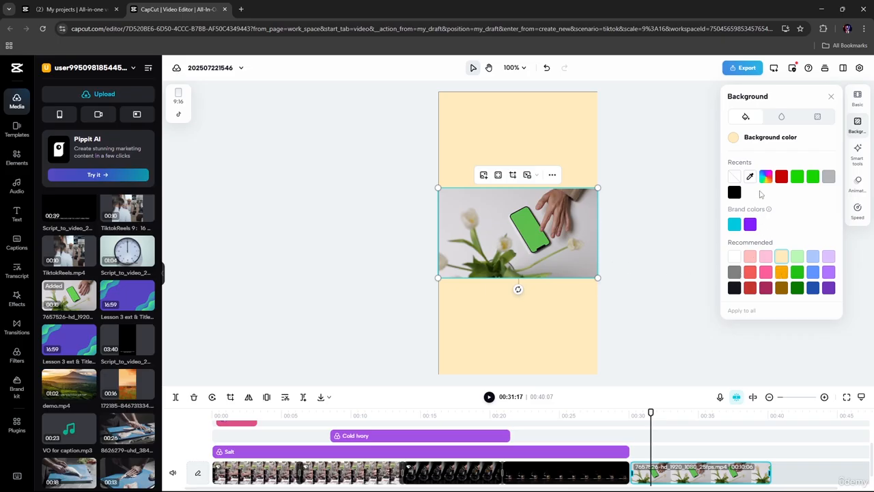
{"action": "left_click", "coordinate": [831, 96]}
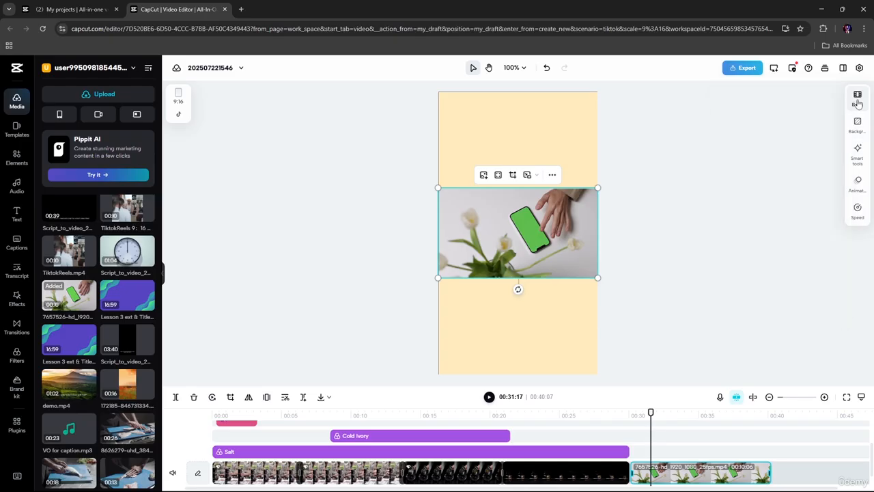
Look over the basic adjustments and smart tools offered for the phone clip, and the available plugins.
{"action": "left_click", "coordinate": [858, 99]}
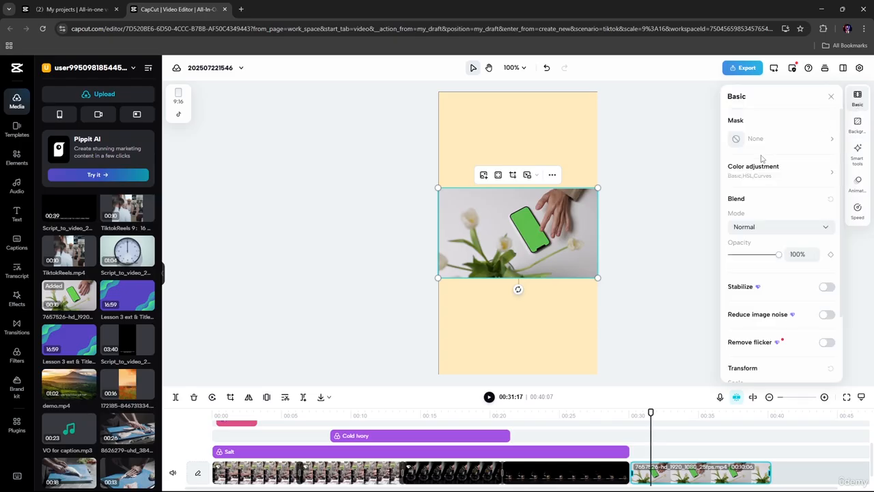
{"action": "scroll", "coordinate": [761, 289], "scroll_direction": "down", "scroll_amount": 2}
{"action": "left_click", "coordinate": [680, 258]}
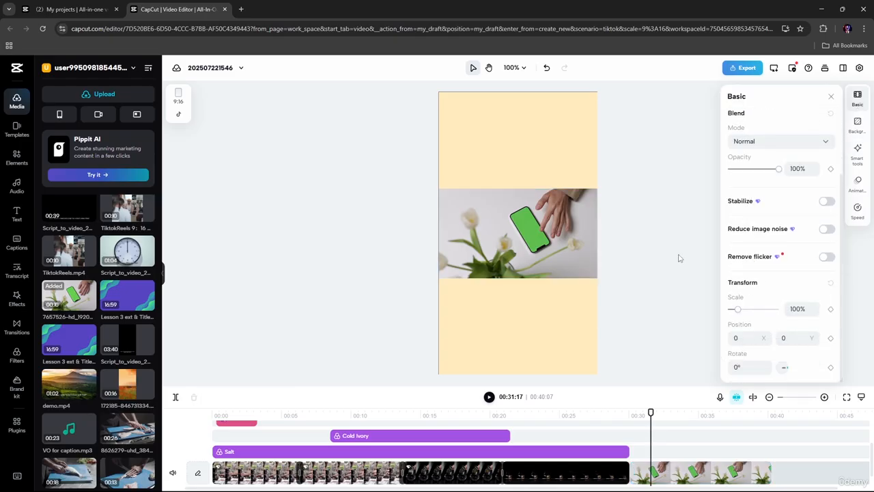
{"action": "left_click", "coordinate": [517, 238]}
{"action": "left_click", "coordinate": [859, 155]}
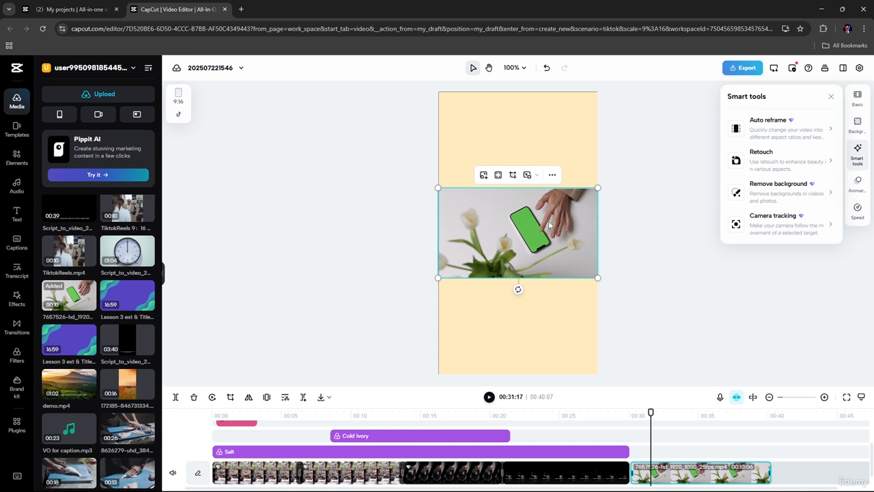
{"action": "left_click", "coordinate": [303, 270]}
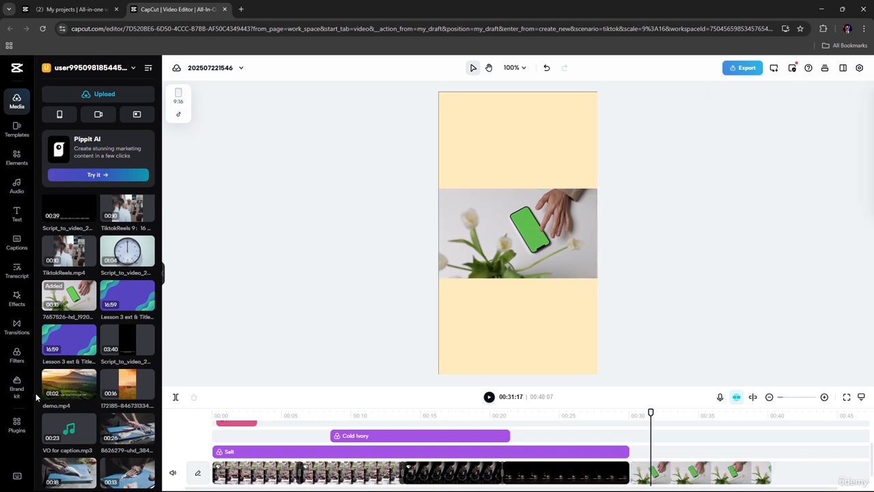
{"action": "left_click", "coordinate": [16, 424]}
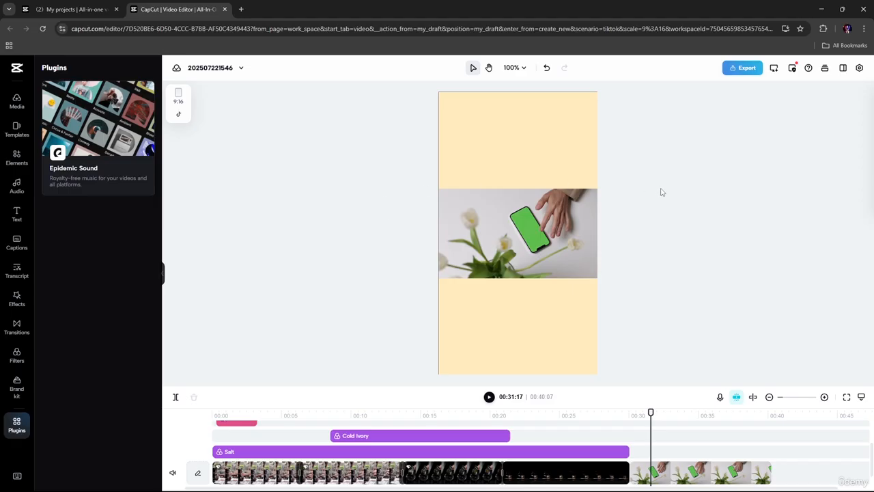
Delete the green-screen phone clip from the end of the timeline and move the playhead to about 23 seconds.
{"action": "left_click", "coordinate": [703, 471]}
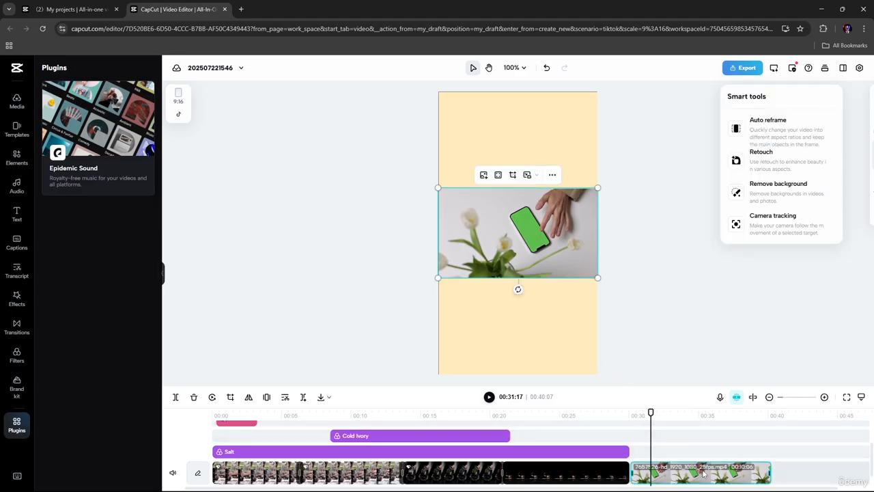
{"action": "key", "text": "Delete"}
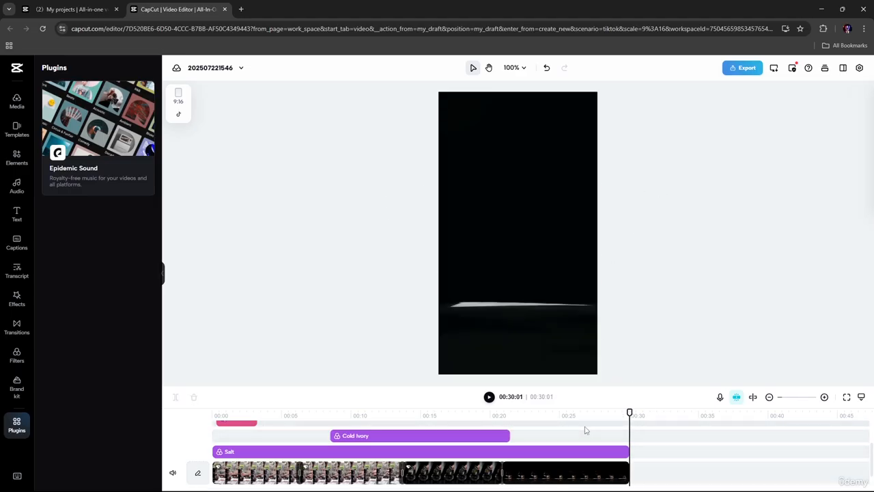
{"action": "left_click", "coordinate": [539, 415]}
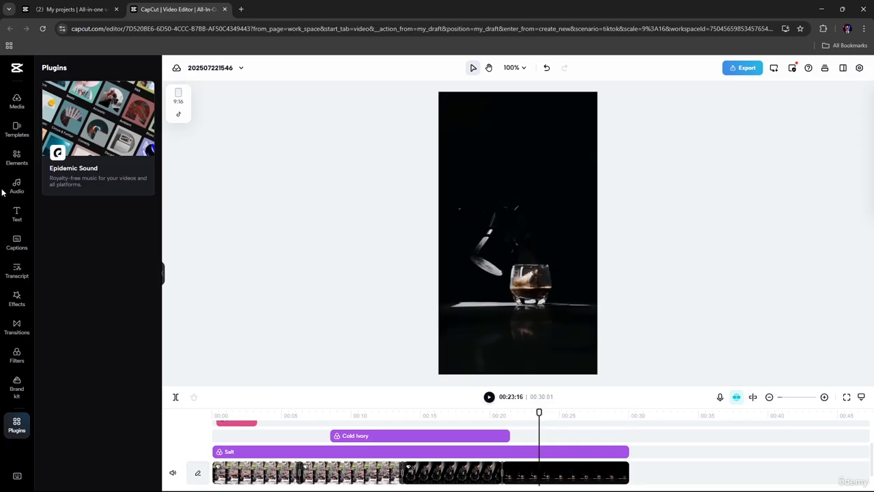
Search the video templates for "trending" and start a project from the 18-second "trending template".
{"action": "left_click", "coordinate": [17, 130]}
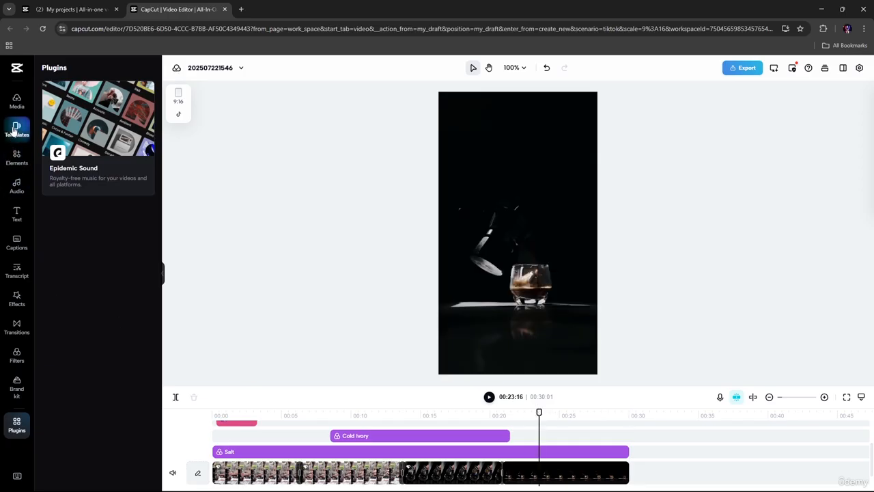
{"action": "left_click", "coordinate": [53, 13]}
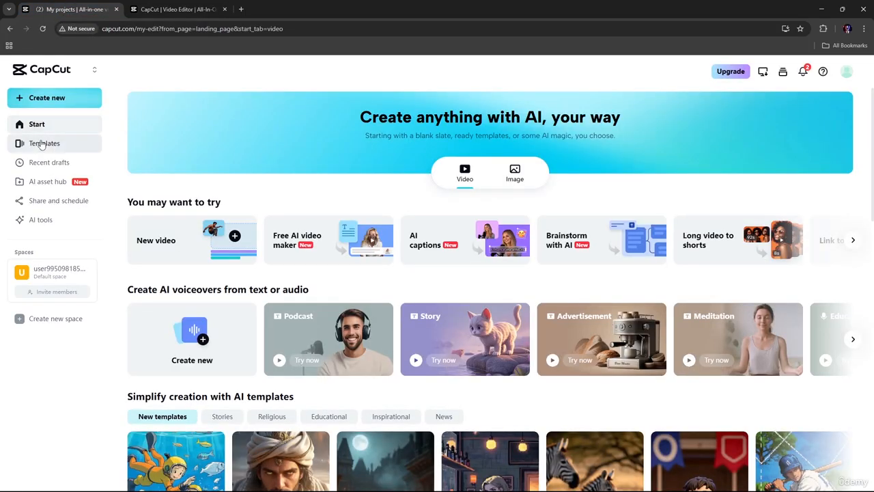
{"action": "left_click", "coordinate": [42, 144]}
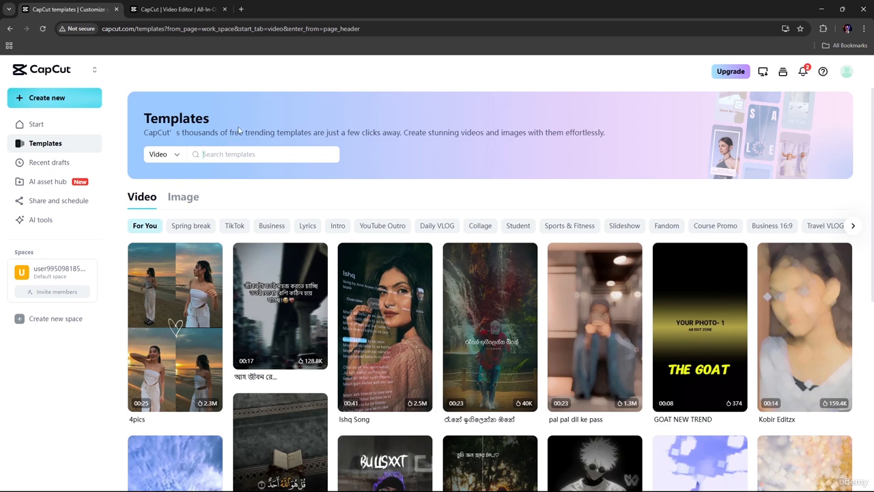
{"action": "type", "text": "trending"}
{"action": "key", "text": "Return"}
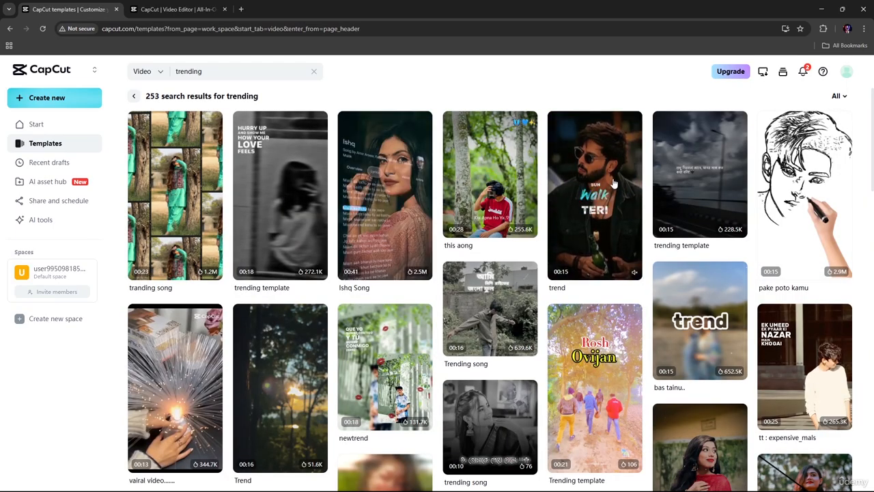
{"action": "left_click", "coordinate": [275, 173]}
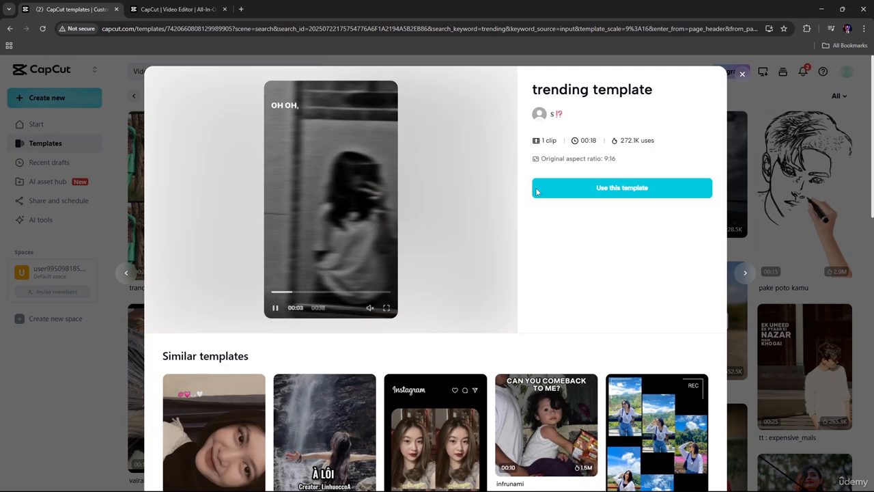
{"action": "left_click", "coordinate": [638, 192]}
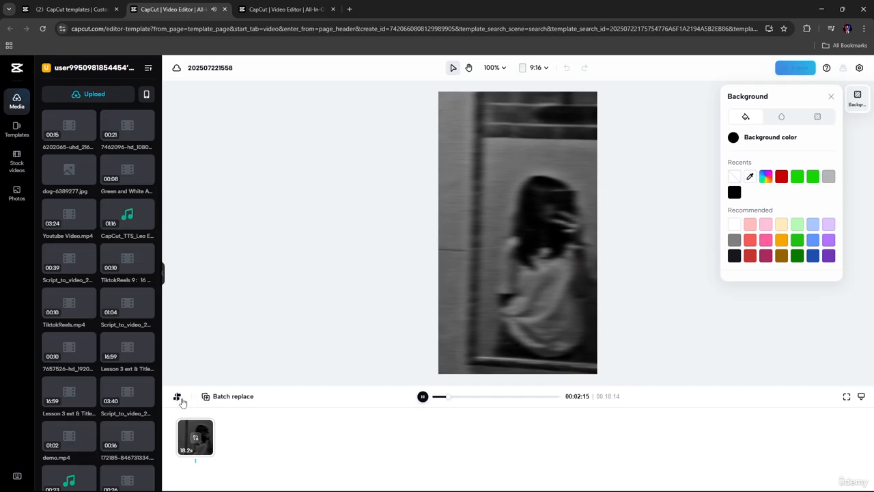
Try to replace the template's clip with 5385887-hd_1080_1920_25fps from the Desktop and preview the result.
{"action": "left_click", "coordinate": [217, 399]}
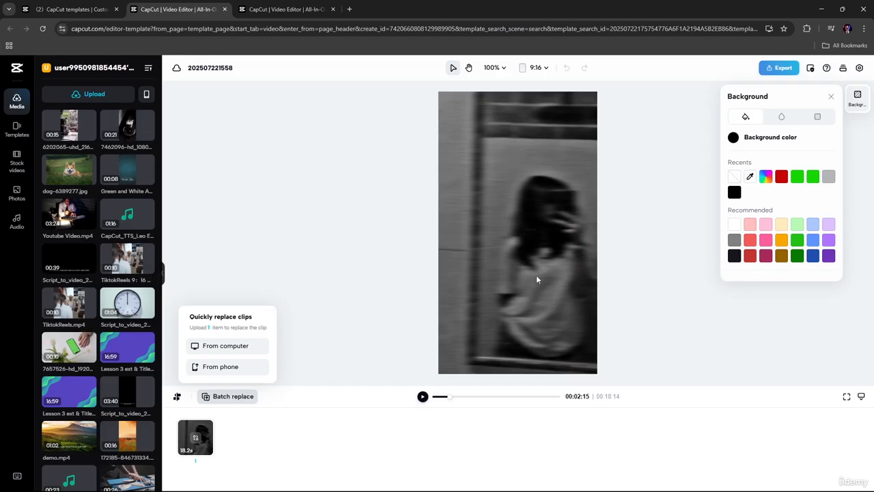
{"action": "left_click", "coordinate": [506, 183]}
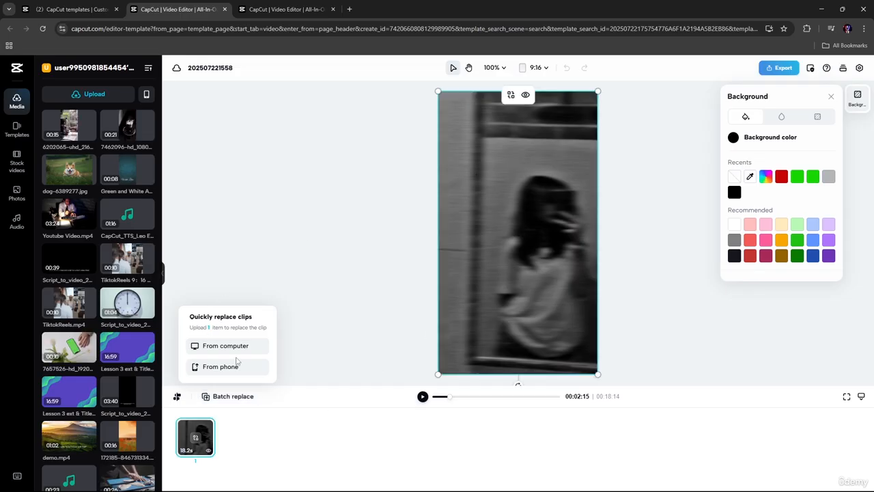
{"action": "left_click", "coordinate": [195, 442]}
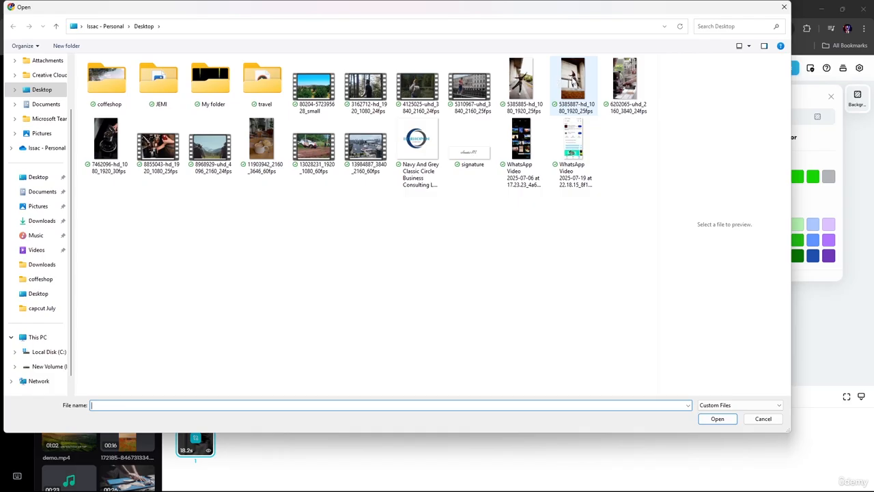
{"action": "left_click", "coordinate": [573, 81]}
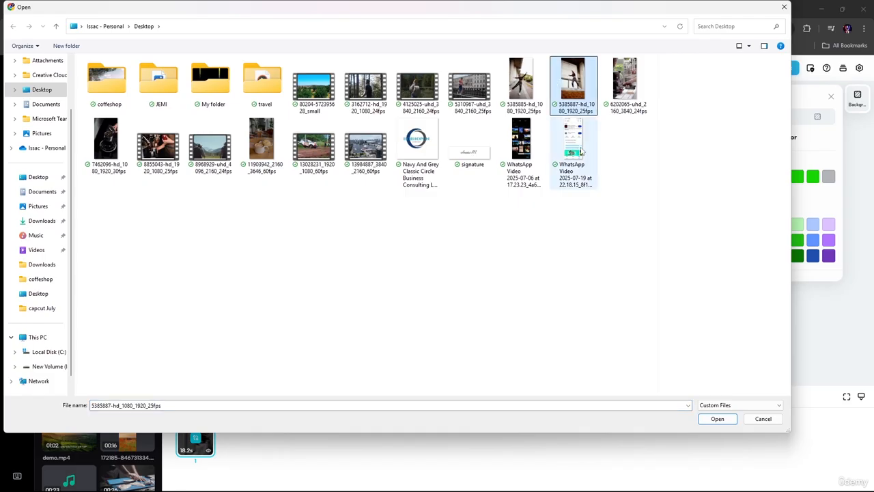
{"action": "left_click", "coordinate": [726, 420]}
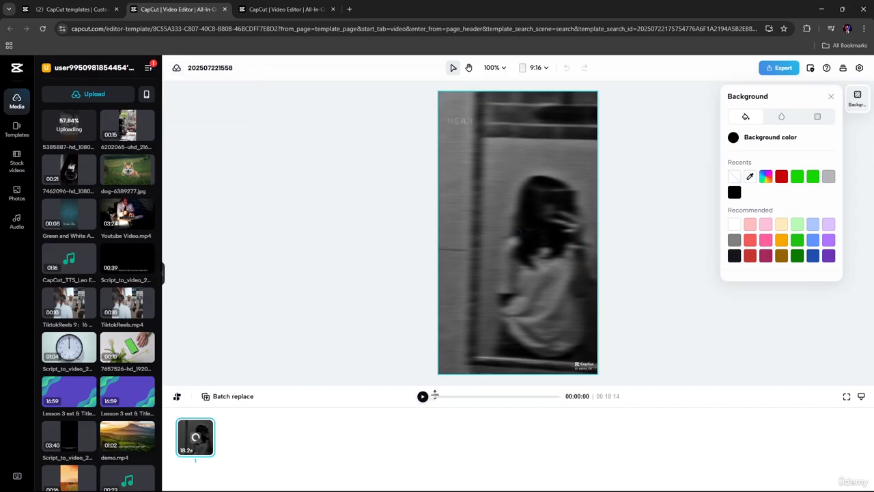
{"action": "left_click", "coordinate": [423, 398]}
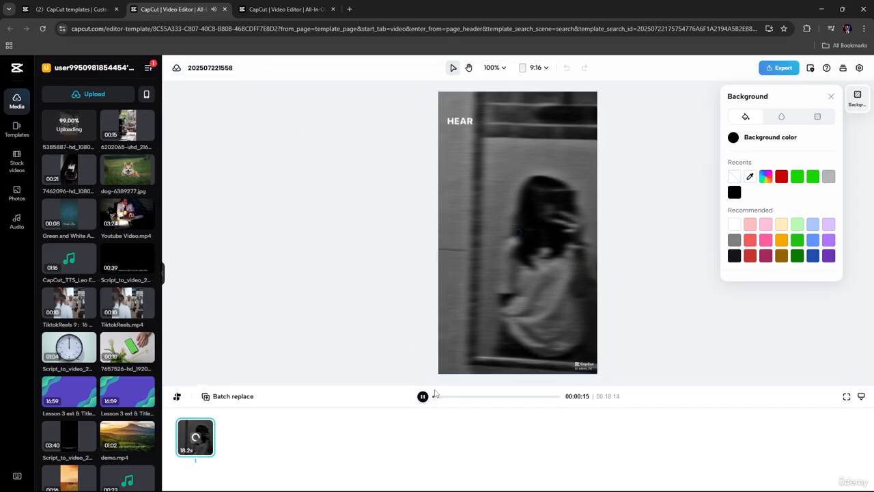
{"action": "left_click", "coordinate": [528, 231]}
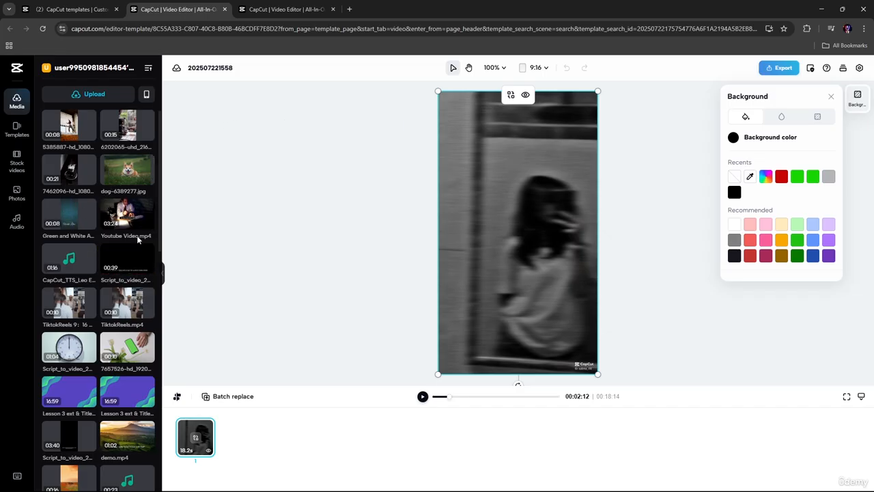
Look through the media for the template project and try VO for caption.mp3.
{"action": "scroll", "coordinate": [142, 235], "scroll_direction": "down", "scroll_amount": 2}
{"action": "scroll", "coordinate": [142, 234], "scroll_direction": "down", "scroll_amount": 4}
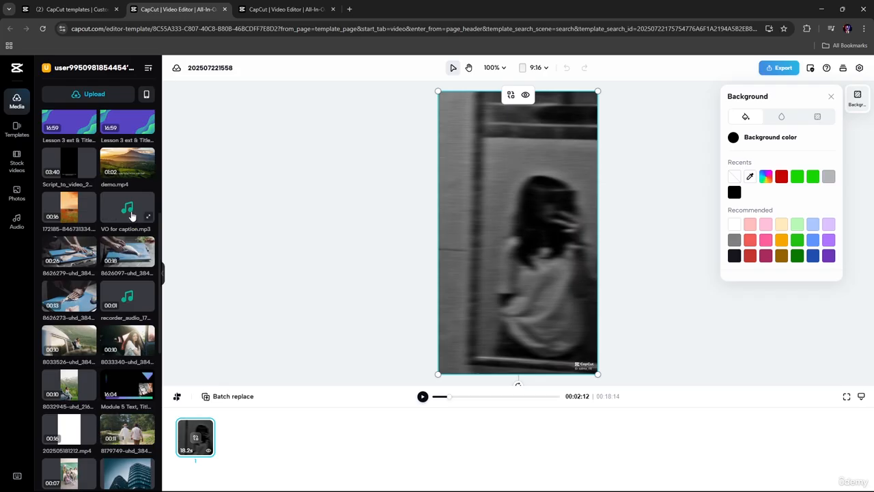
{"action": "left_click", "coordinate": [132, 215]}
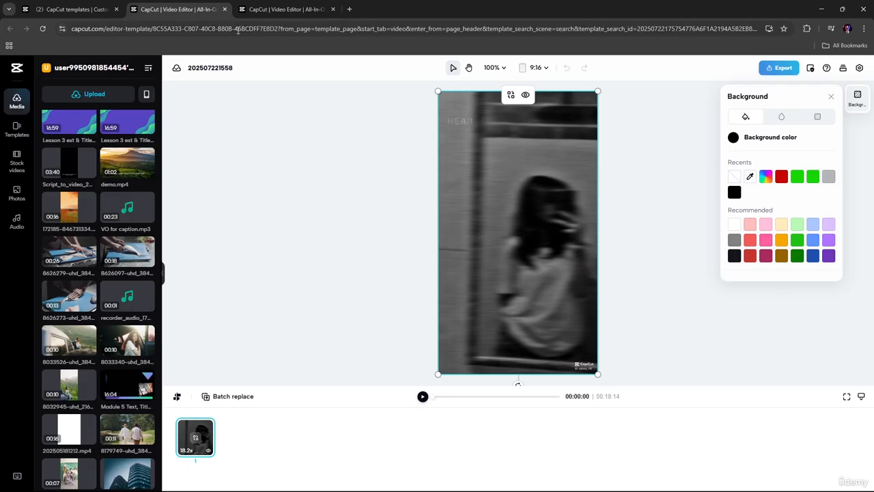
Return to the coffee video project and move the playhead to the end of its timeline at about 30 seconds.
{"action": "key", "text": "ctrl+Tab"}
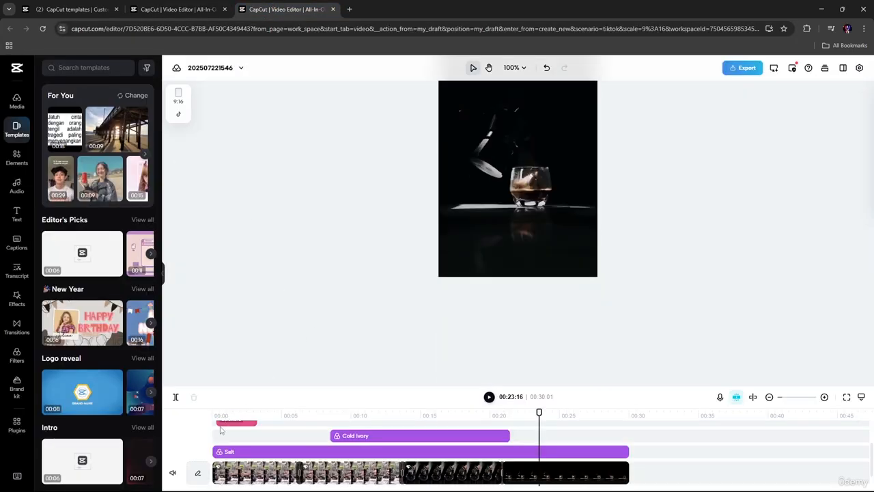
{"action": "left_click", "coordinate": [661, 451]}
{"action": "scroll", "coordinate": [611, 435], "scroll_direction": "down", "scroll_amount": 1}
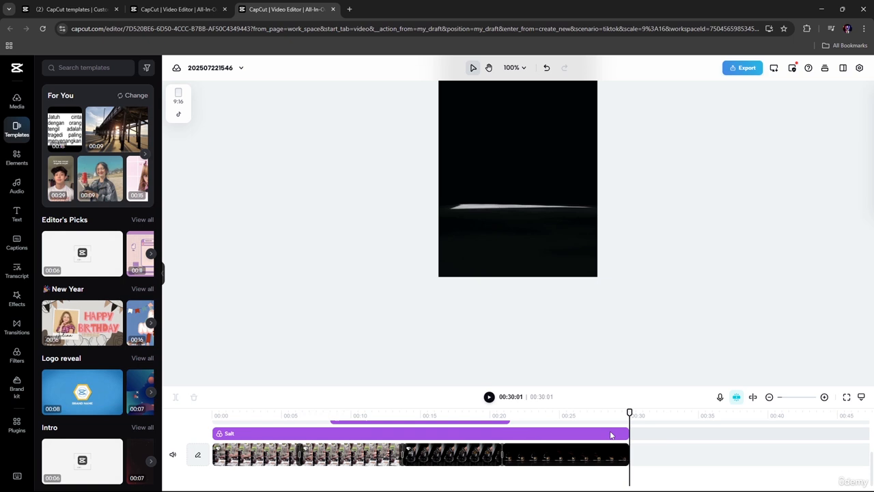
Add VO for caption.mp3 to an audio track below the video and align it to the start of the timeline.
{"action": "left_click", "coordinate": [252, 482]}
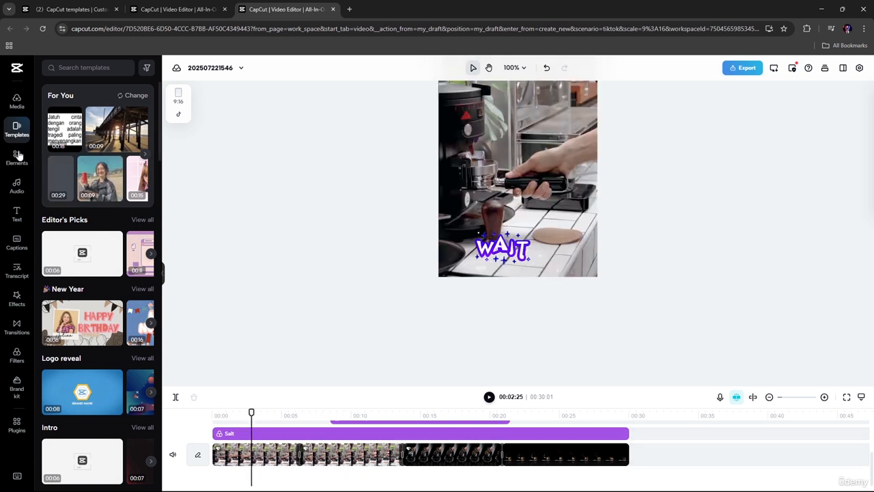
{"action": "left_click", "coordinate": [16, 101]}
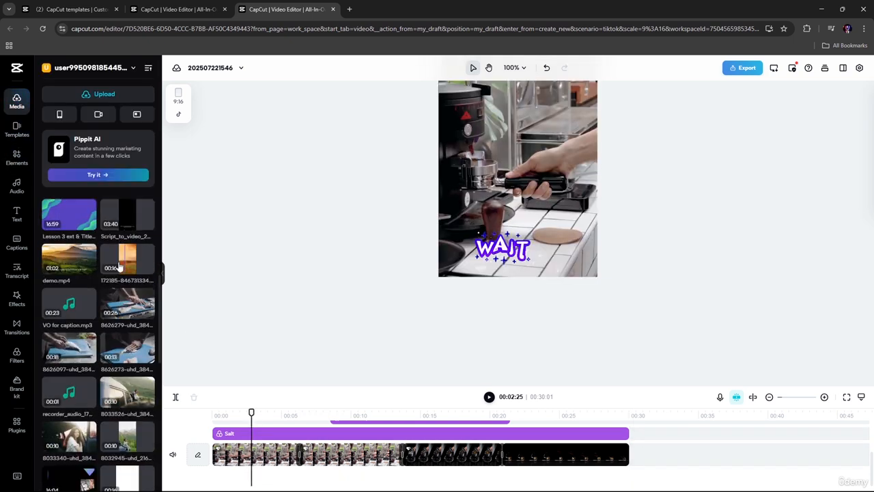
{"action": "scroll", "coordinate": [119, 266], "scroll_direction": "down", "scroll_amount": 1}
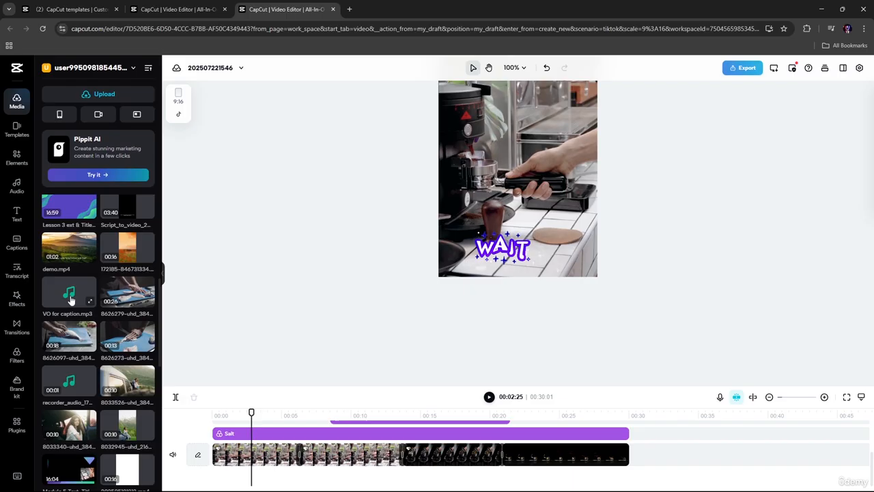
{"action": "left_click_drag", "start_coordinate": [71, 301], "coordinate": [226, 475]}
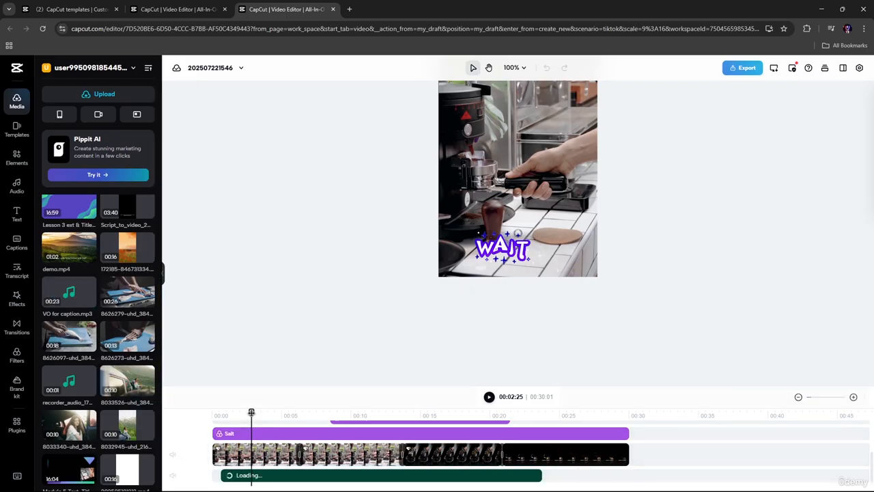
{"action": "left_click_drag", "start_coordinate": [252, 413], "coordinate": [220, 412]}
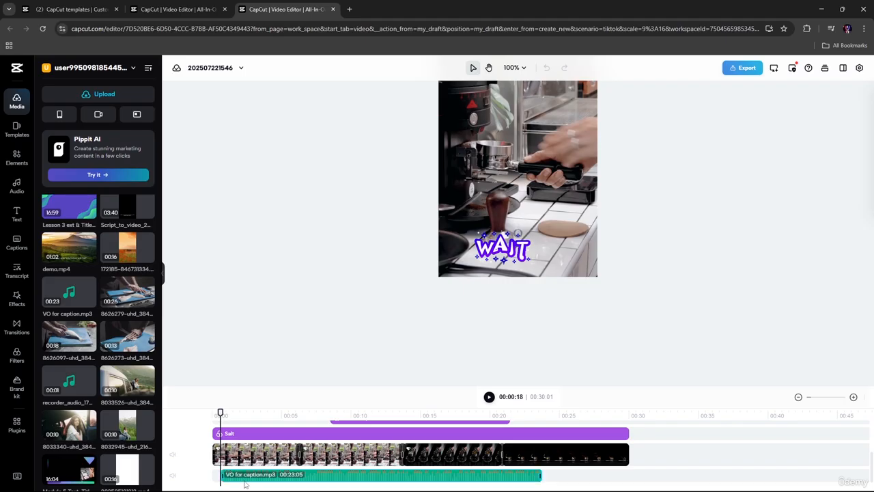
{"action": "left_click_drag", "start_coordinate": [239, 480], "coordinate": [221, 482]}
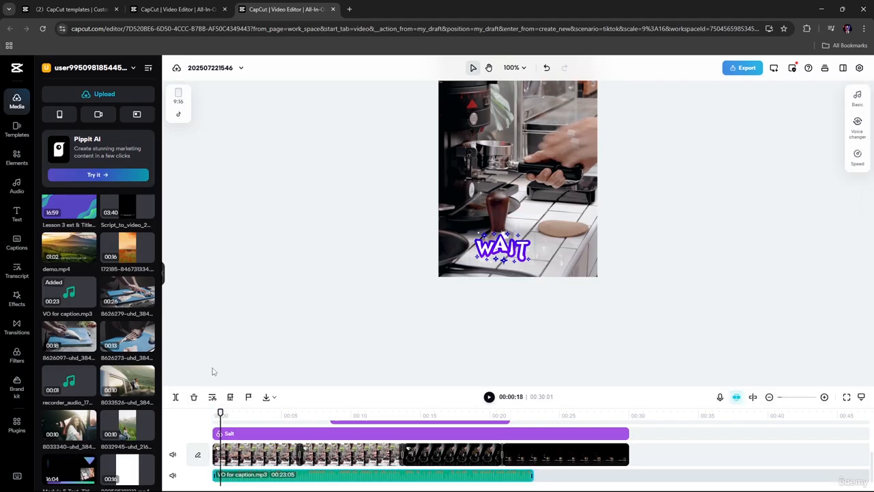
Move the WAIT sticker up and over to the right edge of the video frame.
{"action": "left_click", "coordinate": [490, 248]}
{"action": "left_click_drag", "start_coordinate": [489, 247], "coordinate": [552, 216]}
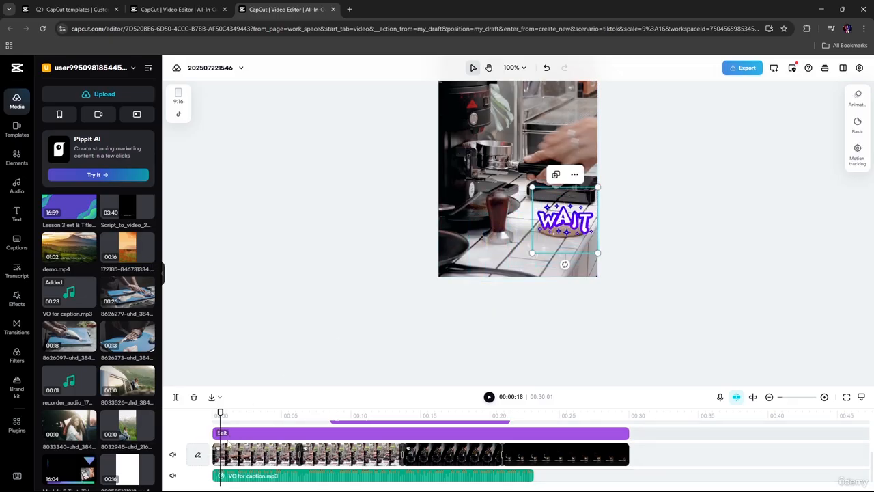
Generate auto captions from the VO for caption.mp3 voice-over with English (US) as the spoken language.
{"action": "left_click", "coordinate": [235, 478]}
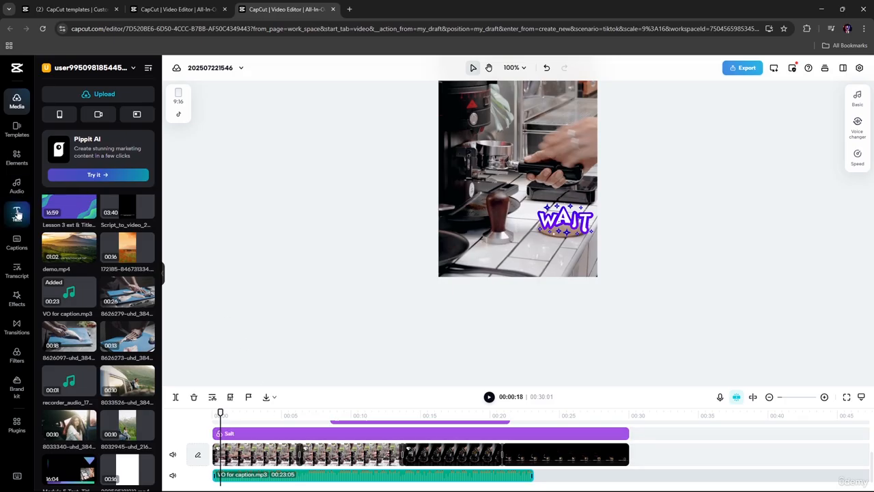
{"action": "left_click", "coordinate": [17, 213]}
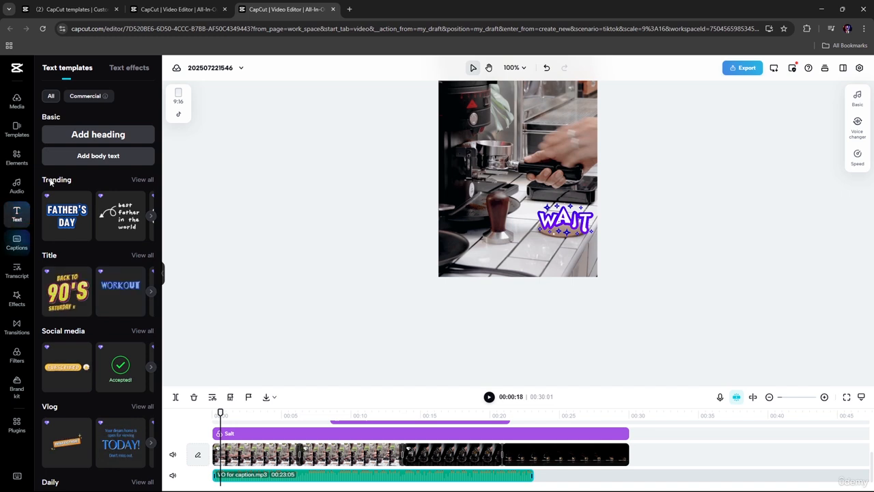
{"action": "left_click", "coordinate": [18, 245]}
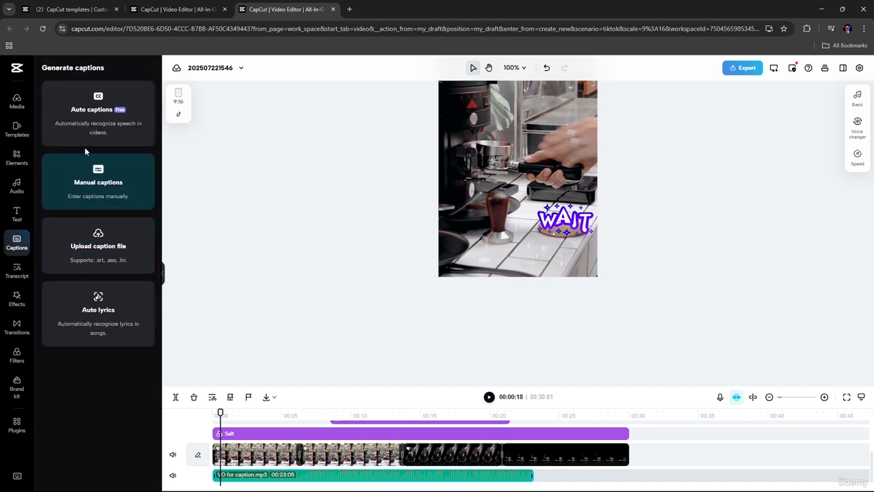
{"action": "left_click", "coordinate": [99, 98]}
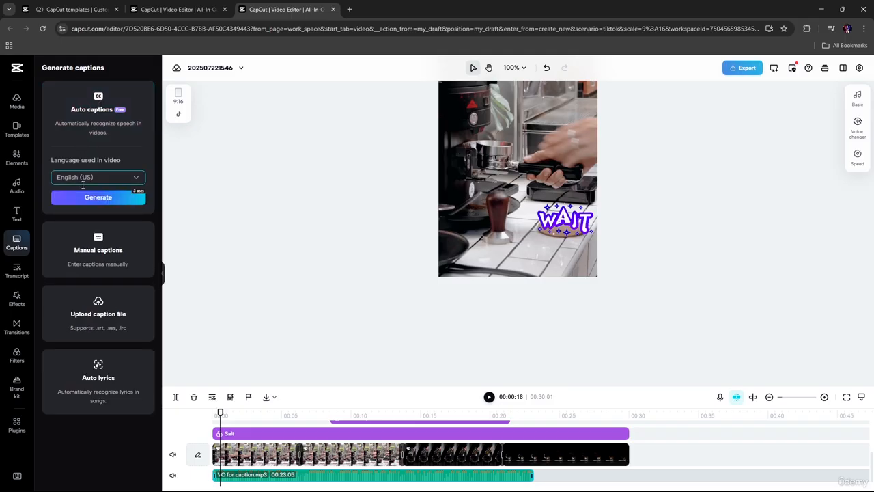
{"action": "left_click", "coordinate": [116, 178]}
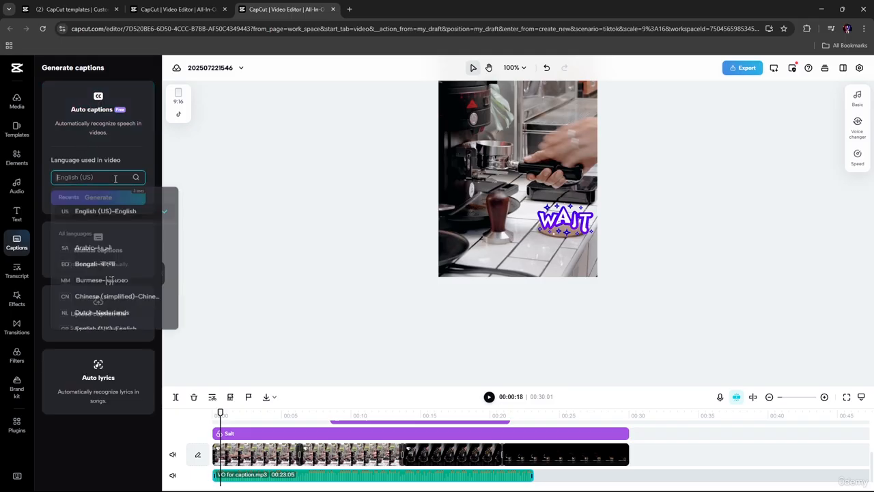
{"action": "left_click", "coordinate": [144, 156]}
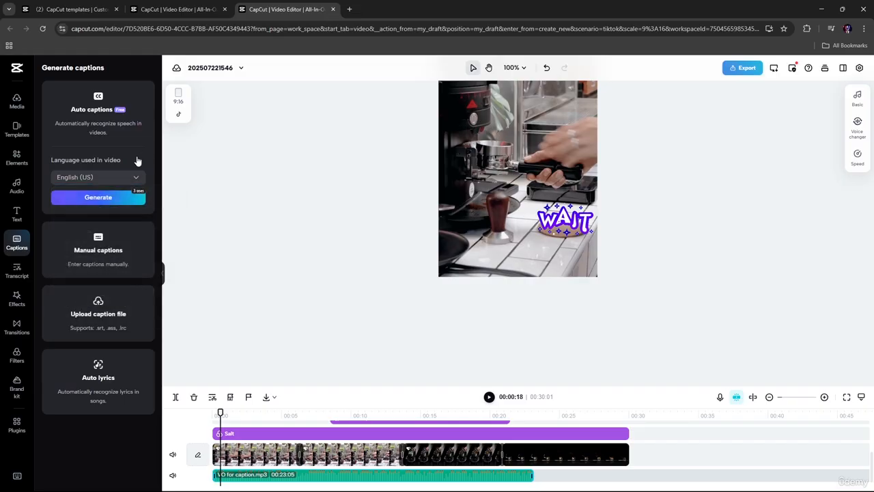
{"action": "left_click", "coordinate": [113, 198]}
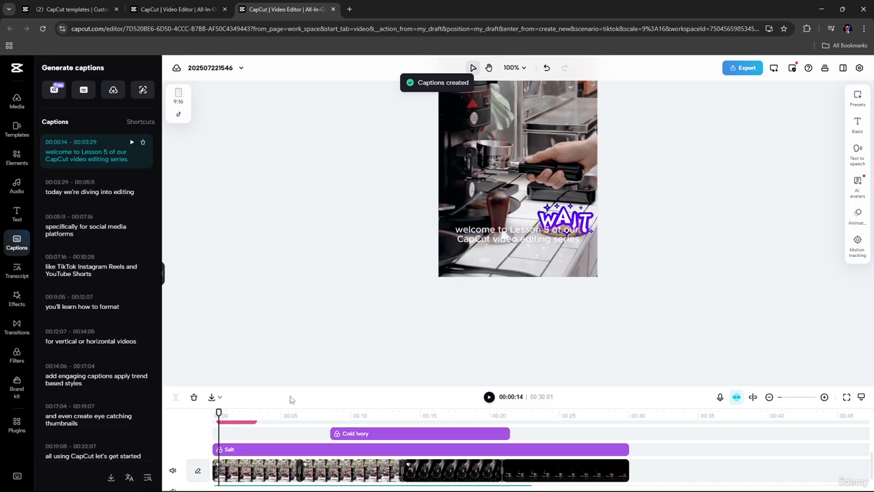
Play the video from the beginning to check the captions, and move them lower in the frame.
{"action": "left_click", "coordinate": [665, 463]}
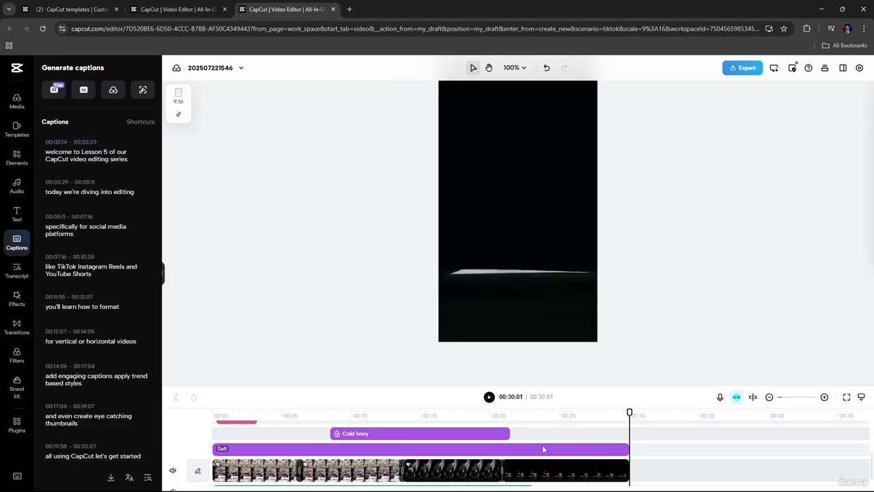
{"action": "left_click_drag", "start_coordinate": [630, 411], "coordinate": [202, 436]}
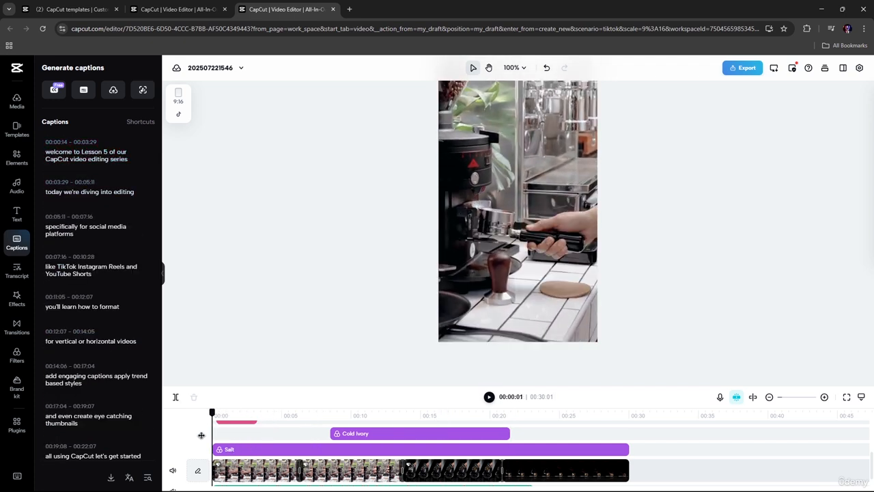
{"action": "key", "text": "space"}
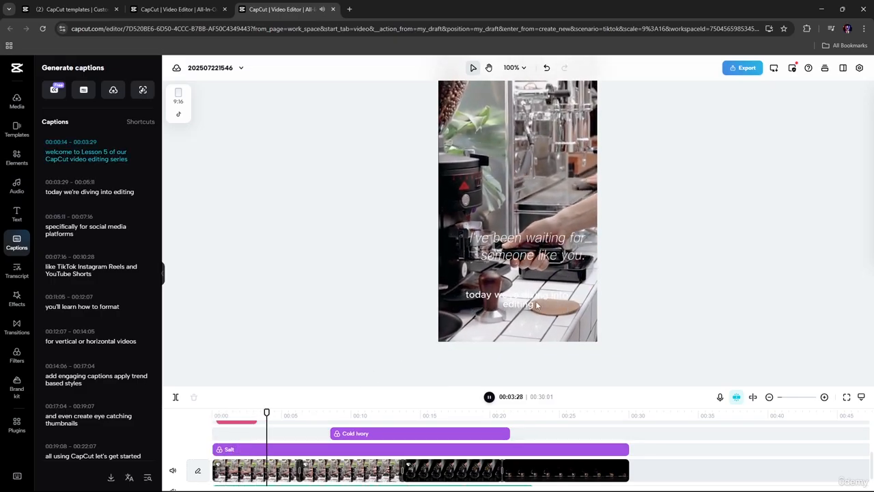
{"action": "key", "text": "space"}
{"action": "left_click", "coordinate": [505, 305]}
{"action": "left_click_drag", "start_coordinate": [506, 311], "coordinate": [502, 324]}
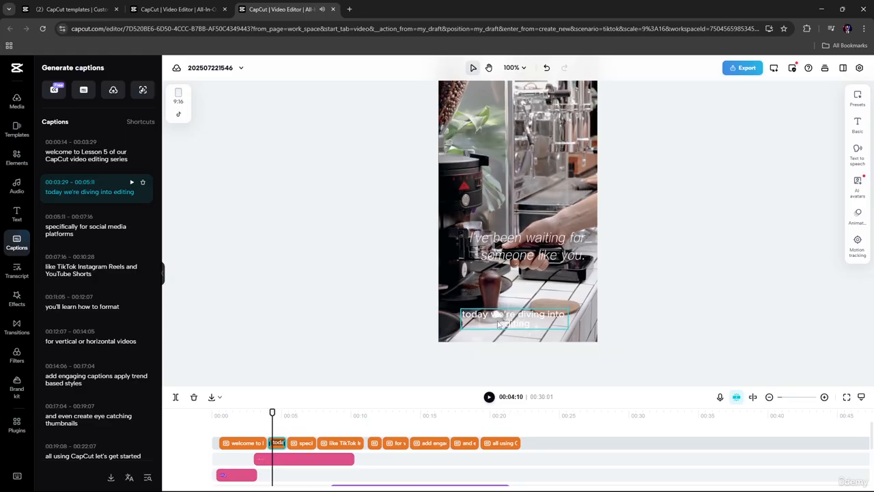
Change the font of the captions to Tạp chí, starting from the first caption, "welcome to Lesson 5 of our CapCut video editing series".
{"action": "left_click_drag", "start_coordinate": [271, 412], "coordinate": [225, 412]}
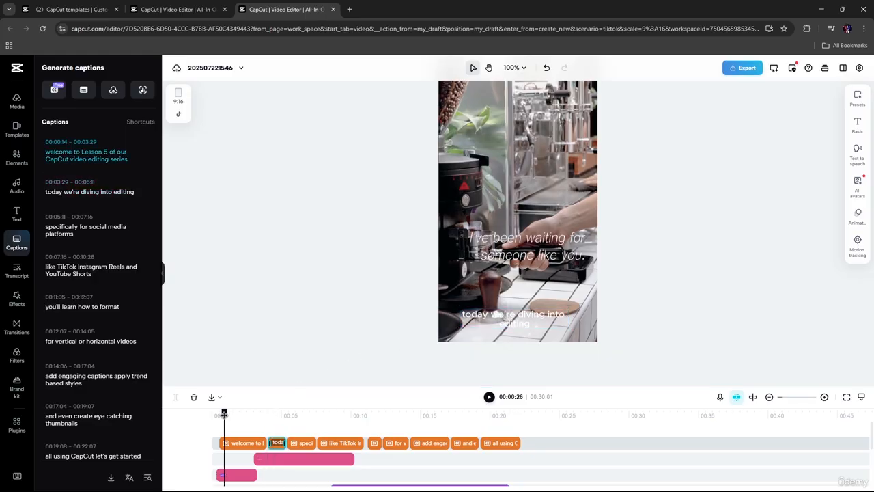
{"action": "left_click", "coordinate": [492, 324]}
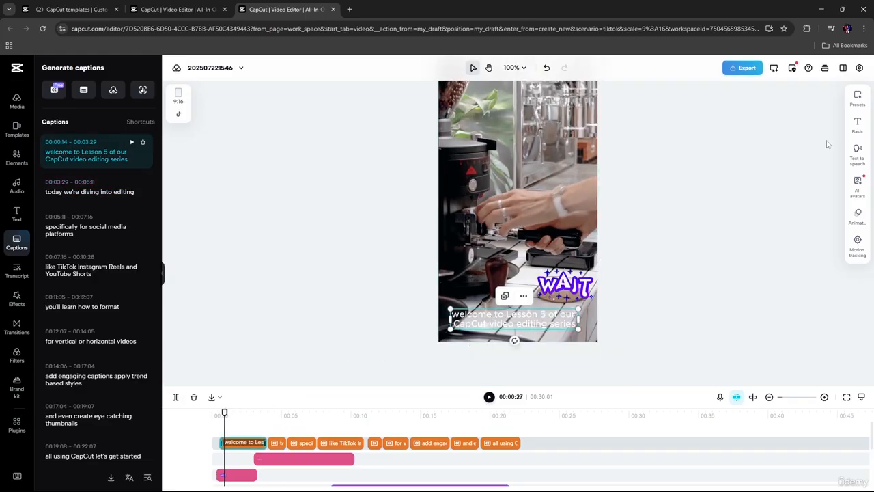
{"action": "left_click", "coordinate": [857, 123]}
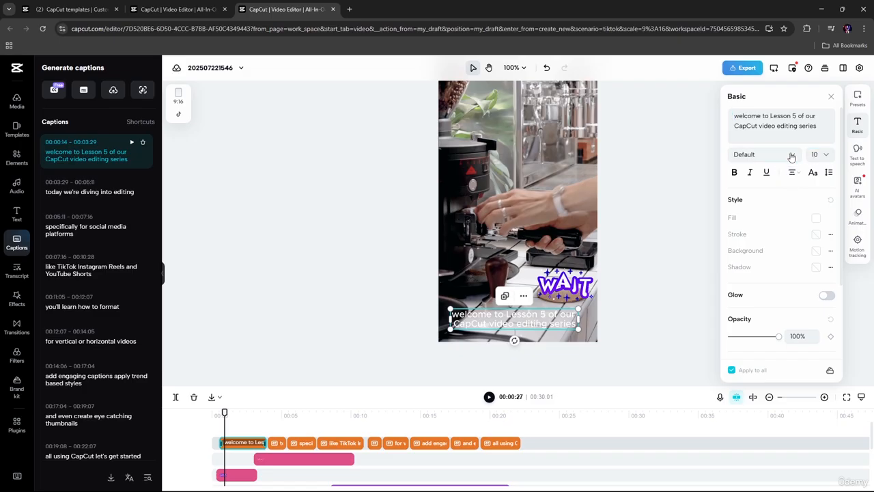
{"action": "left_click", "coordinate": [793, 155]}
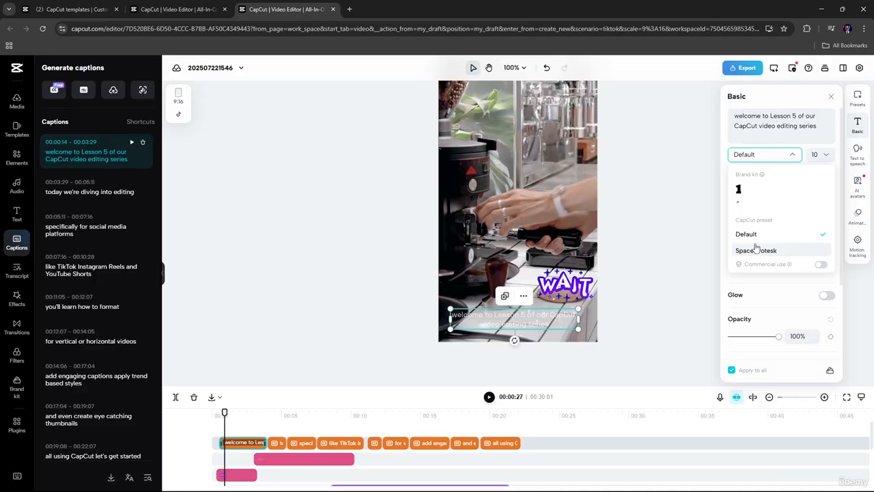
{"action": "scroll", "coordinate": [765, 225], "scroll_direction": "down", "scroll_amount": 5}
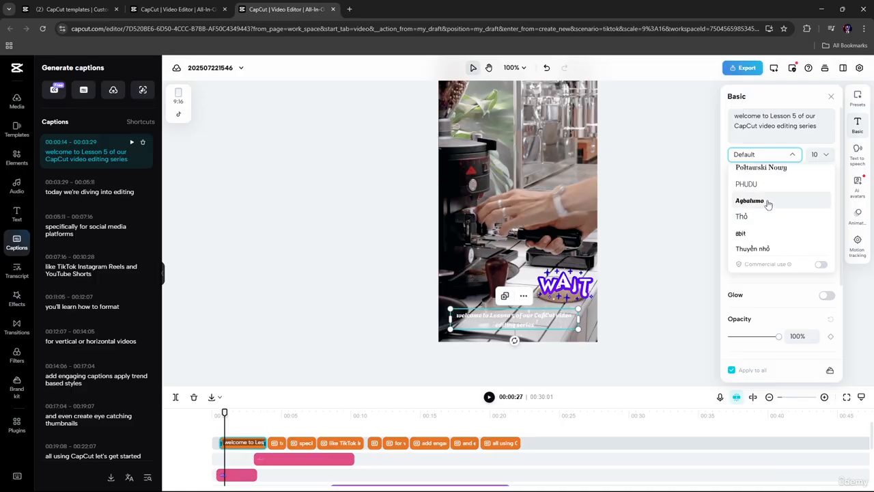
{"action": "scroll", "coordinate": [761, 224], "scroll_direction": "down", "scroll_amount": 3}
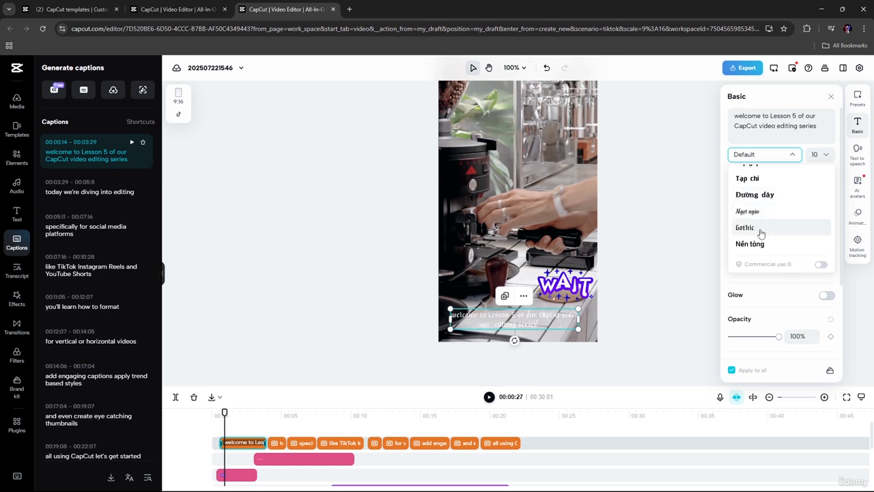
{"action": "scroll", "coordinate": [762, 201], "scroll_direction": "up", "scroll_amount": 3}
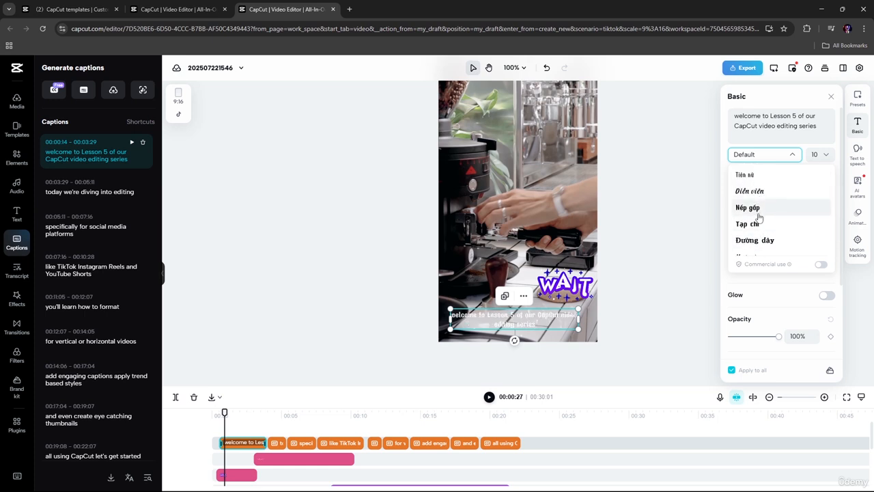
{"action": "left_click", "coordinate": [759, 224]}
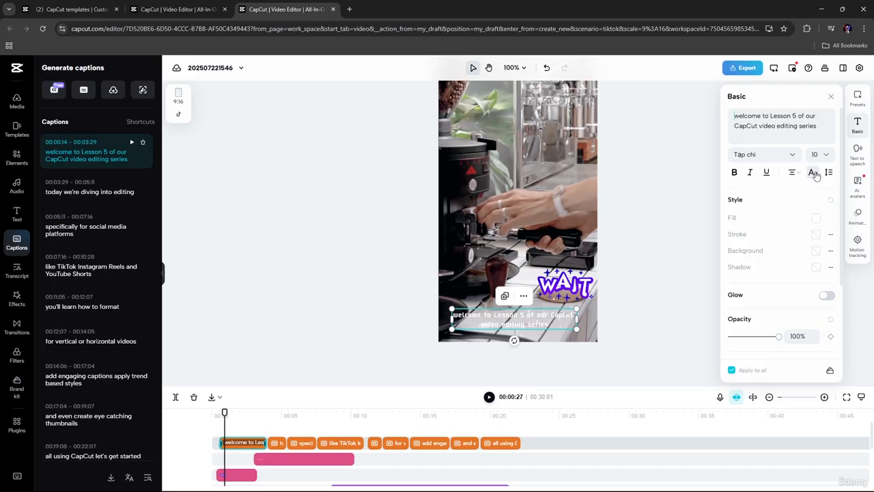
Set the fill colour of the captions to the recent red #c70505.
{"action": "left_click", "coordinate": [814, 174]}
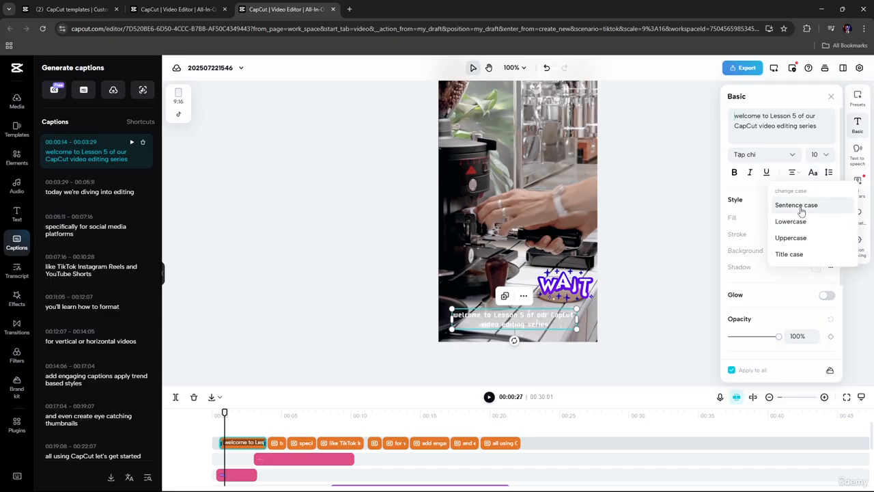
{"action": "left_click", "coordinate": [753, 195]}
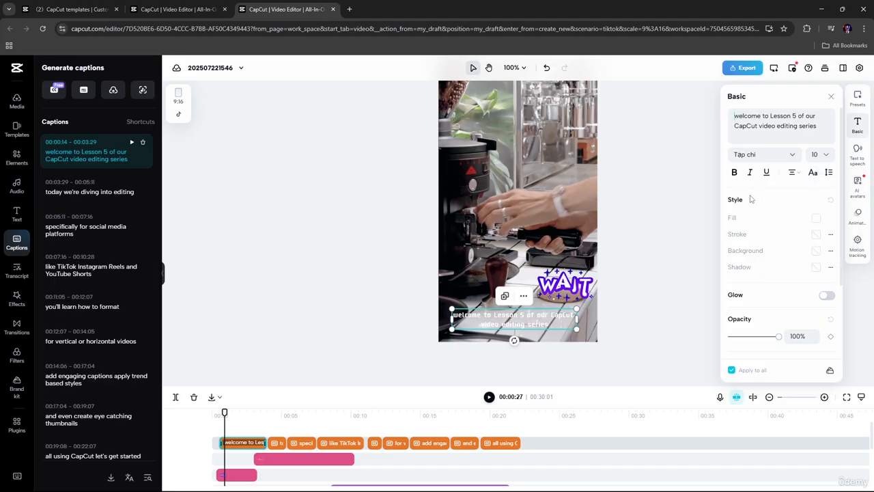
{"action": "left_click", "coordinate": [817, 219]}
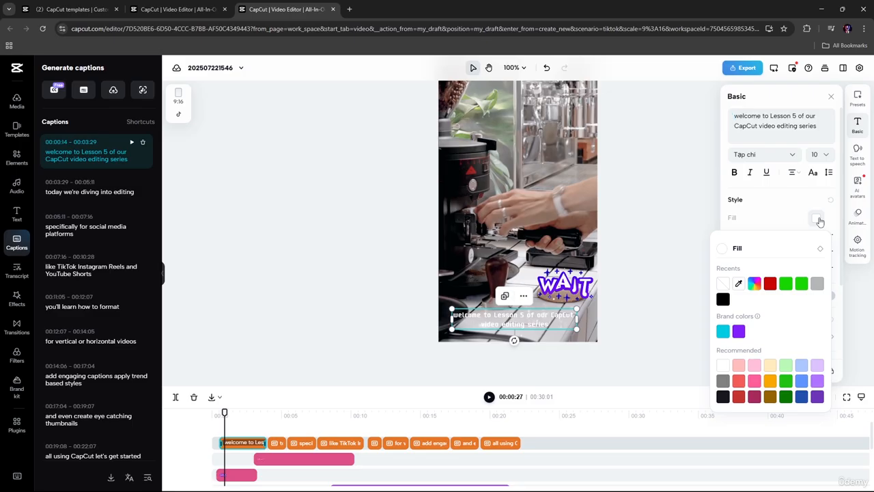
{"action": "left_click", "coordinate": [819, 220]}
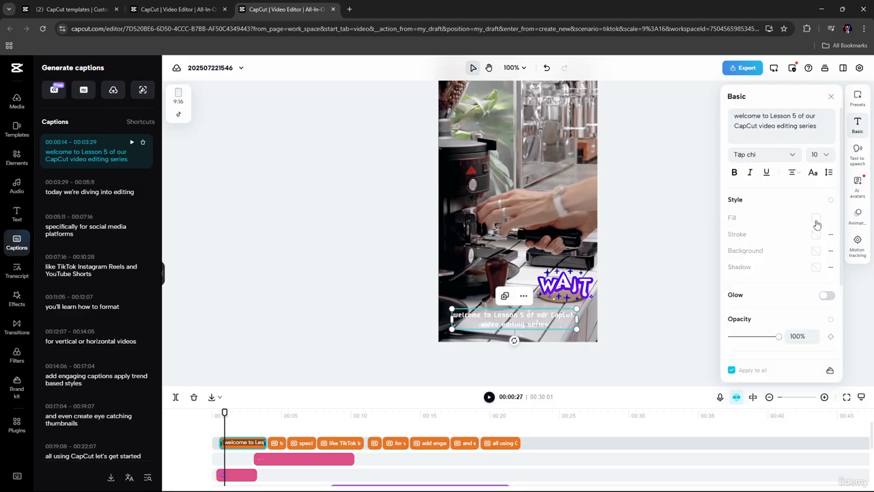
{"action": "left_click", "coordinate": [817, 220]}
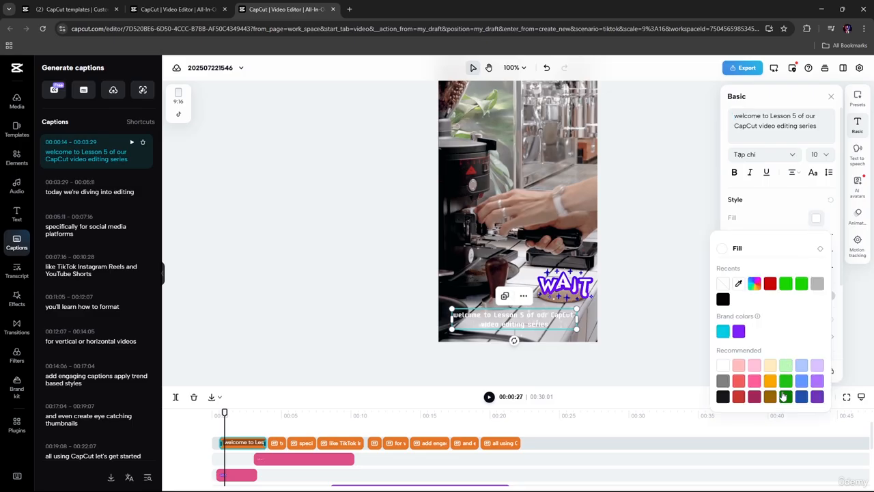
{"action": "left_click", "coordinate": [785, 382]}
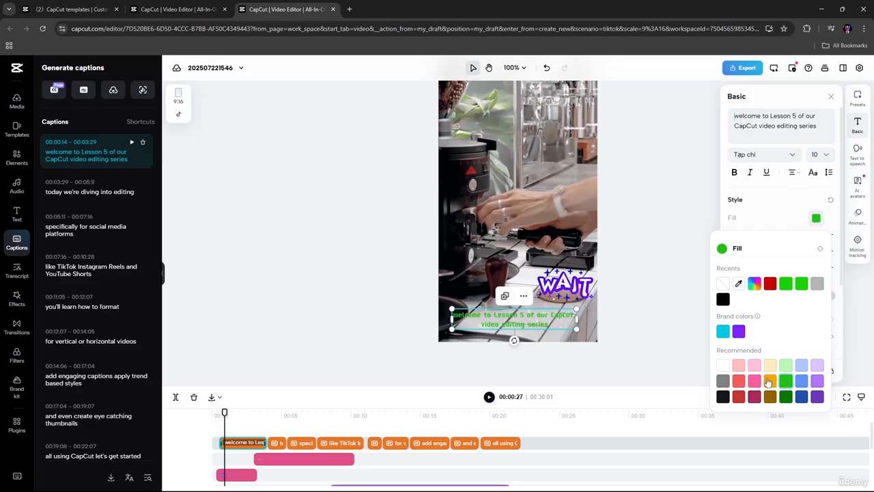
{"action": "left_click", "coordinate": [817, 381]}
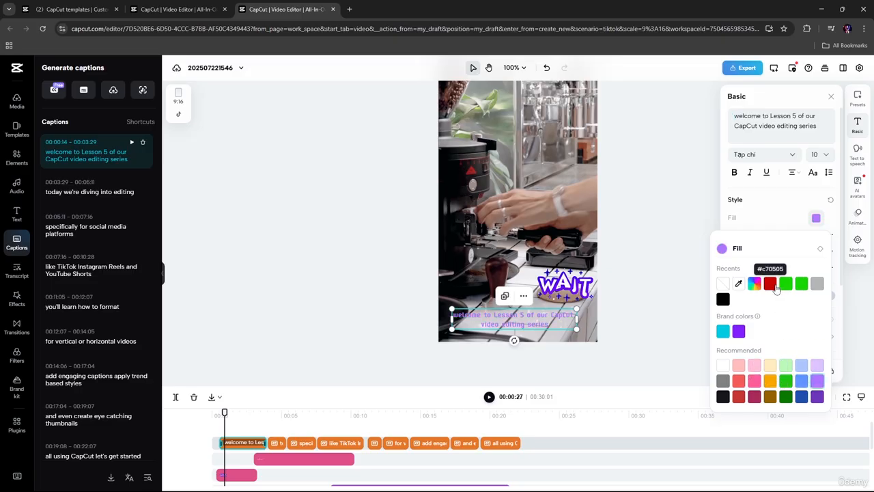
{"action": "left_click", "coordinate": [774, 285]}
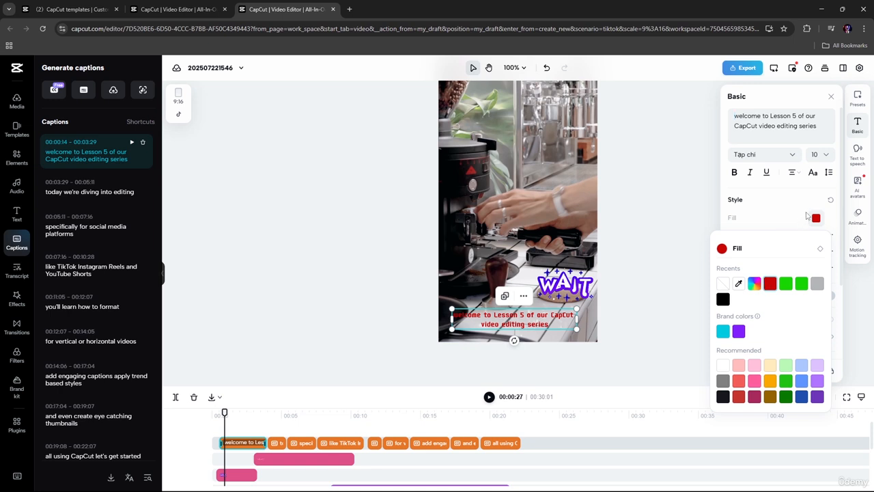
Set the font size of the captions to 13 and scale the caption text box up slightly in the frame.
{"action": "left_click", "coordinate": [825, 155]}
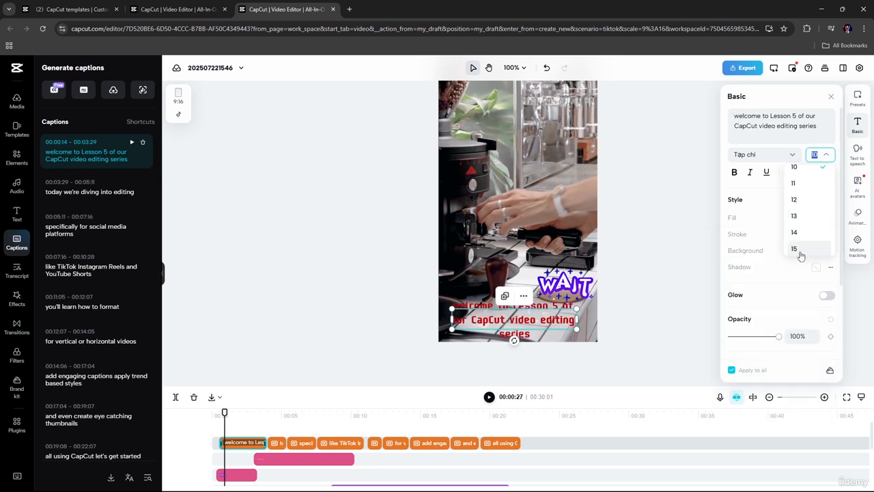
{"action": "left_click", "coordinate": [794, 216]}
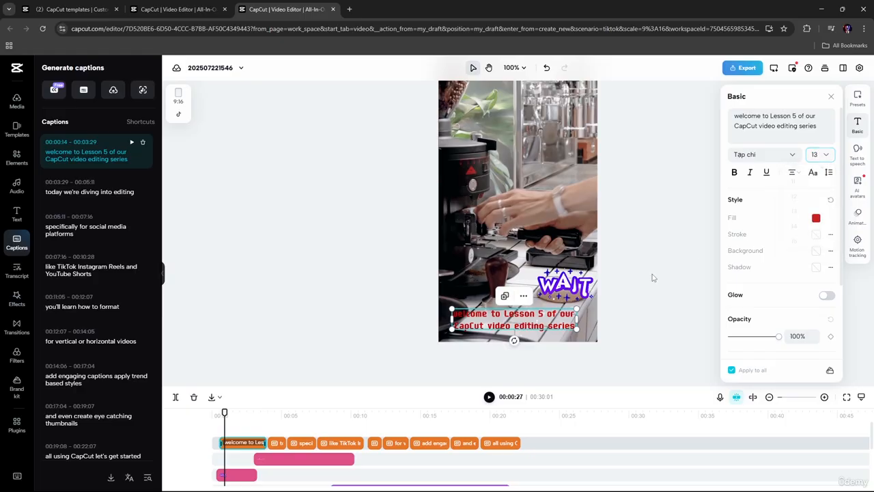
{"action": "left_click_drag", "start_coordinate": [575, 310], "coordinate": [579, 308]}
Play the video from the beginning to check the restyled captions, stopping at "specifically for social media platforms".
{"action": "mouse_move", "coordinate": [224, 413]}
{"action": "left_mouse_down"}
{"action": "mouse_move", "coordinate": [300, 414]}
{"action": "mouse_move", "coordinate": [216, 413]}
{"action": "left_mouse_up"}
{"action": "key", "text": "space"}
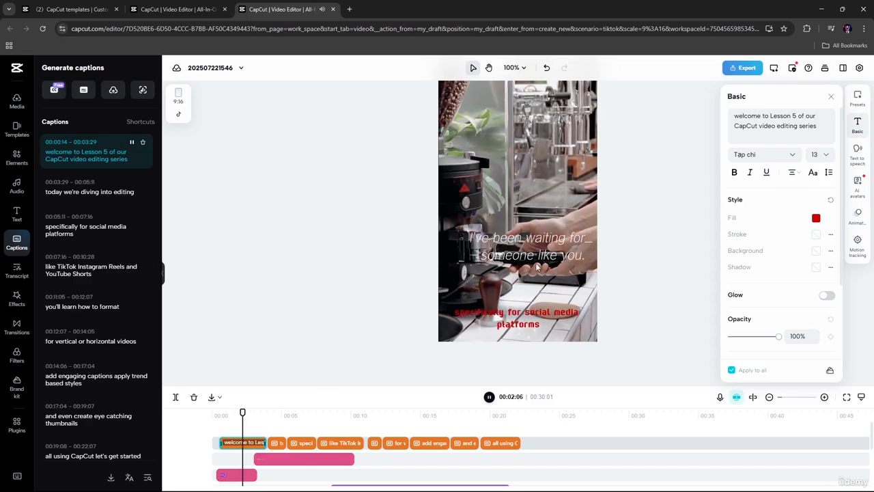
{"action": "key", "text": "space"}
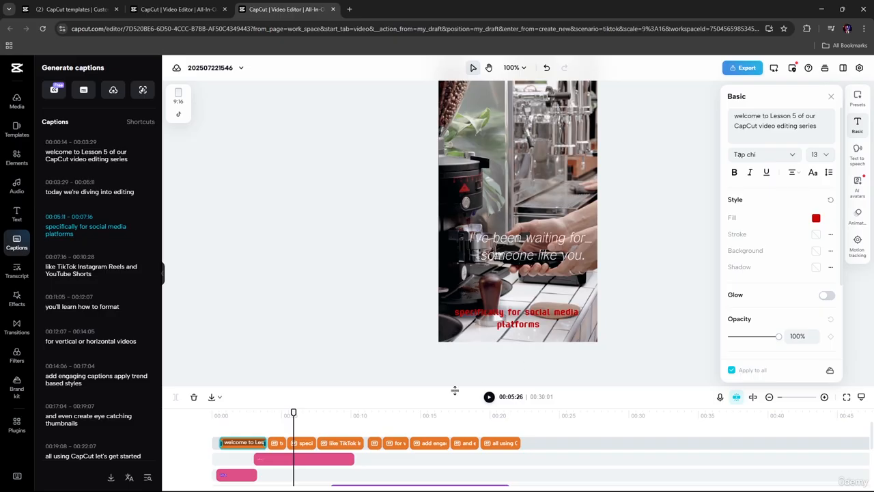
Deselect the caption, bring the VO for caption.mp3 track into view and return the playhead to 00:00.
{"action": "left_click", "coordinate": [548, 465]}
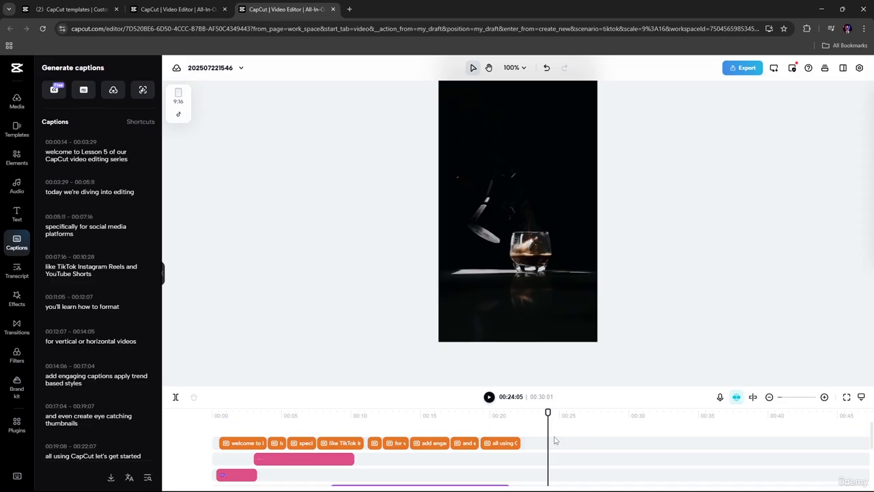
{"action": "scroll", "coordinate": [564, 430], "scroll_direction": "down", "scroll_amount": 3}
{"action": "scroll", "coordinate": [568, 424], "scroll_direction": "up", "scroll_amount": 3}
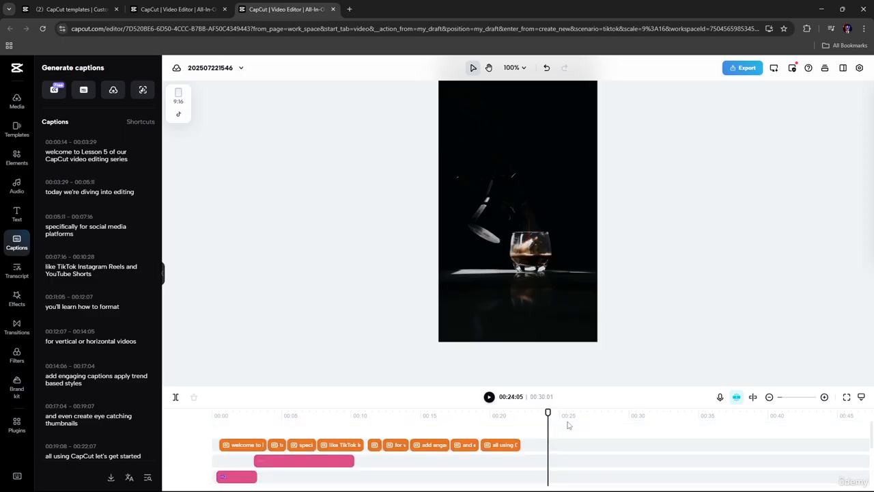
{"action": "scroll", "coordinate": [567, 424], "scroll_direction": "down", "scroll_amount": 3}
{"action": "left_click_drag", "start_coordinate": [548, 412], "coordinate": [198, 437]}
{"action": "left_click", "coordinate": [228, 472]}
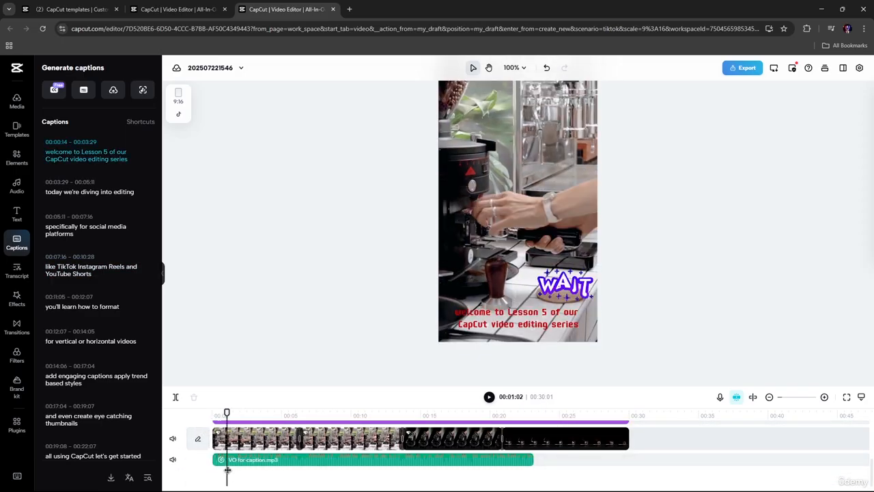
{"action": "left_click_drag", "start_coordinate": [226, 412], "coordinate": [205, 414]}
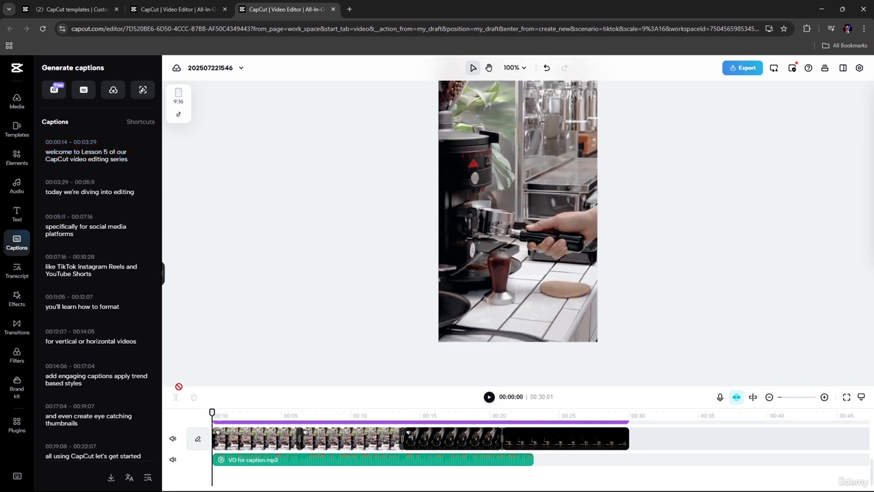
Search the music library for "trending".
{"action": "left_click", "coordinate": [17, 187]}
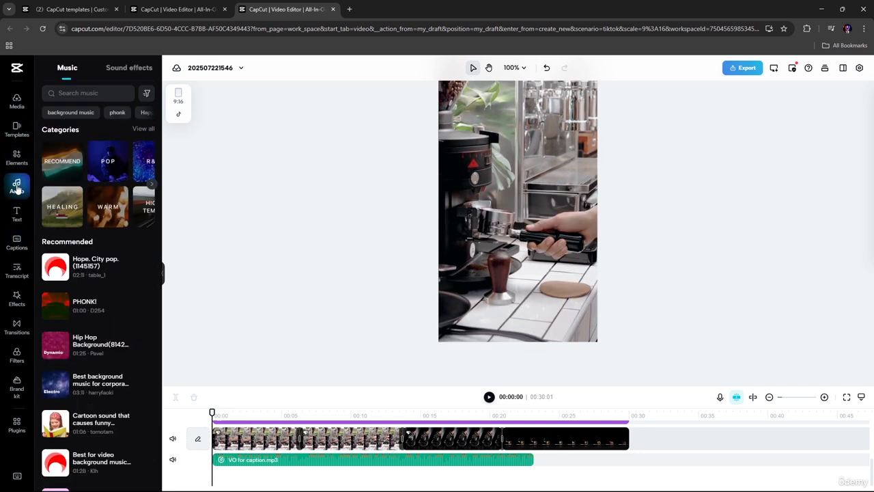
{"action": "left_click", "coordinate": [73, 93]}
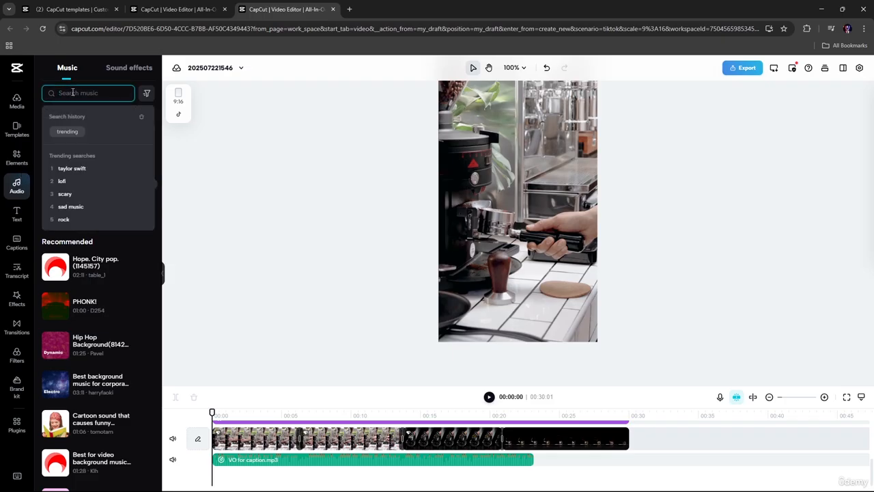
{"action": "type", "text": "ti"}
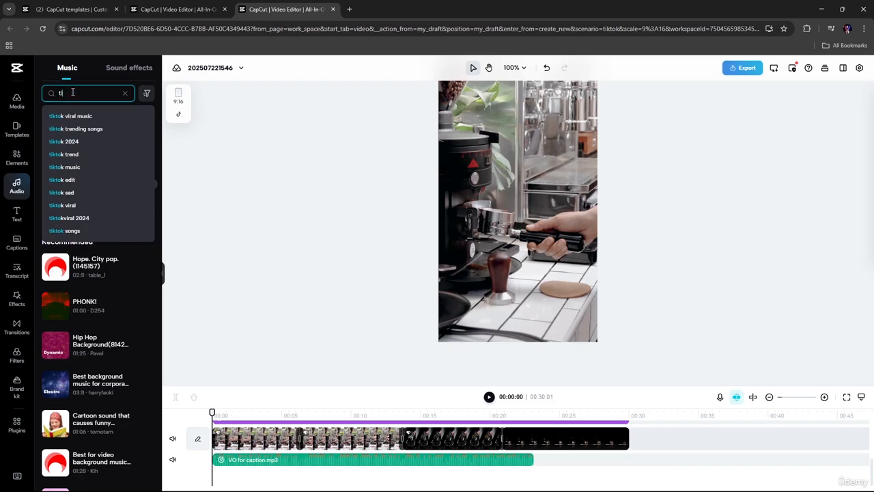
{"action": "key", "text": "BackSpace"}
{"action": "key", "text": "BackSpace"}
{"action": "type", "text": "trending"}
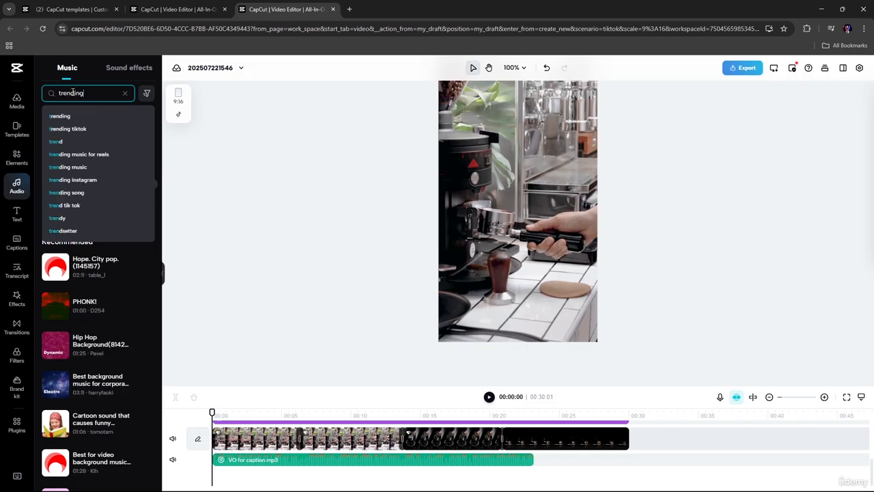
{"action": "key", "text": "Return"}
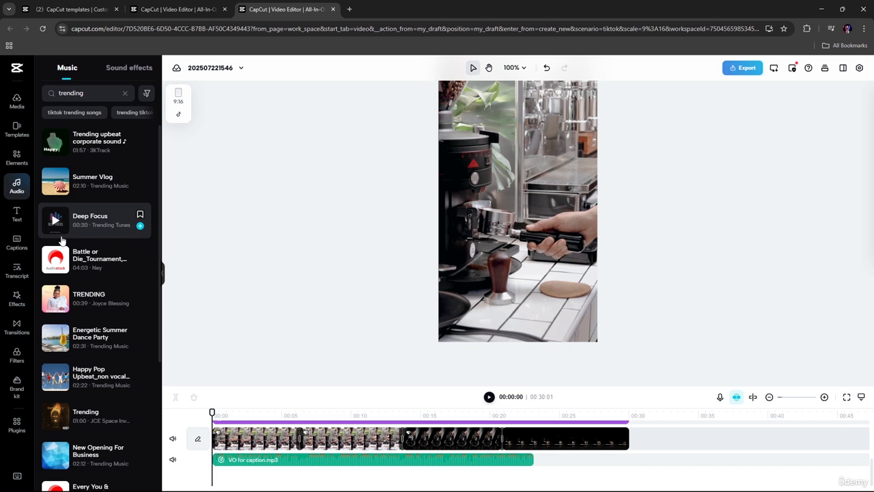
Preview several of the trending tracks, and listen to Every You & Me_Loop while playing the video from the start.
{"action": "left_click", "coordinate": [55, 299]}
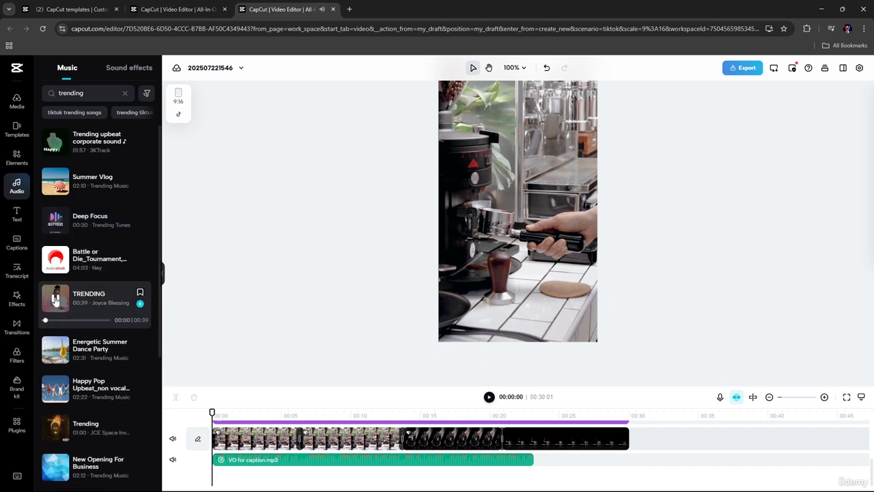
{"action": "left_click", "coordinate": [58, 352]}
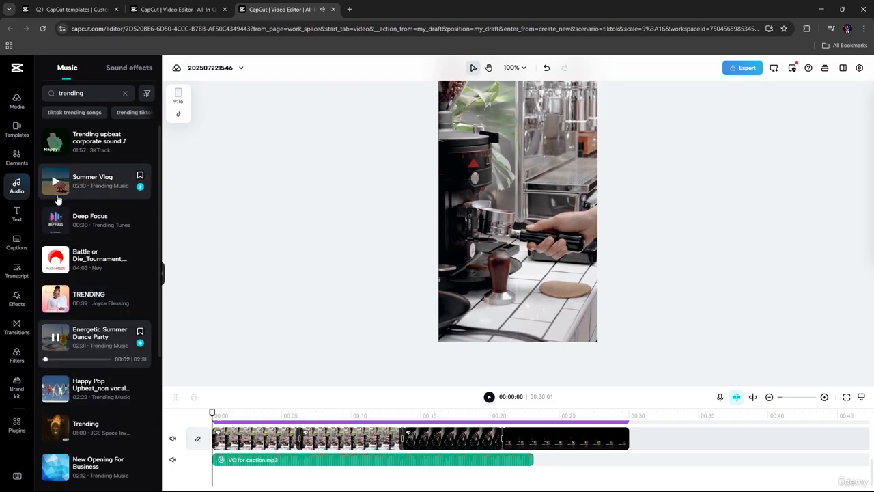
{"action": "left_click", "coordinate": [54, 143]}
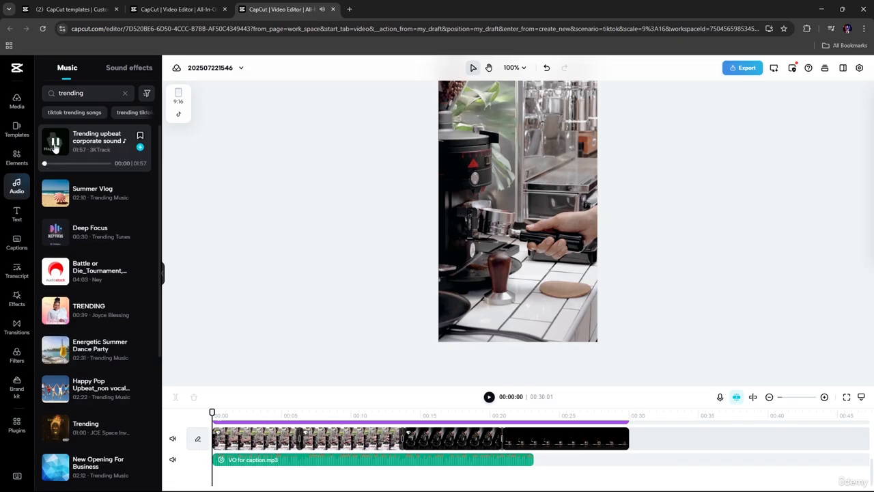
{"action": "scroll", "coordinate": [55, 300], "scroll_direction": "down", "scroll_amount": 4}
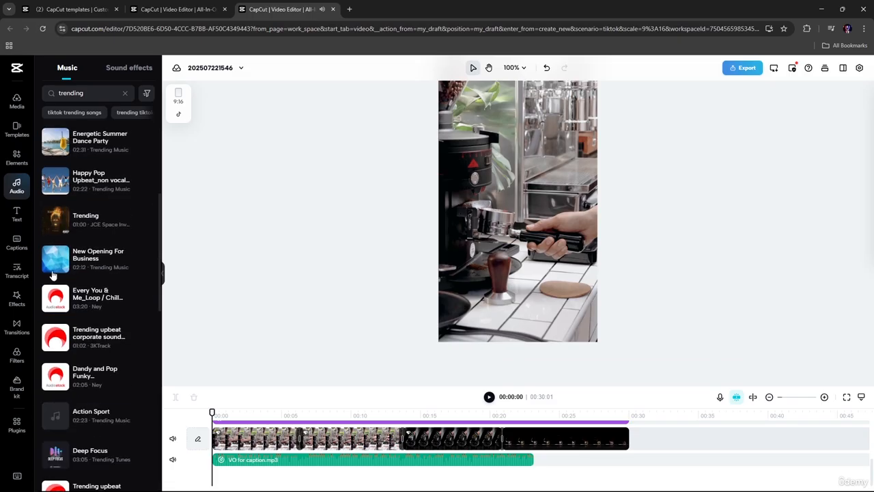
{"action": "left_click", "coordinate": [54, 302]}
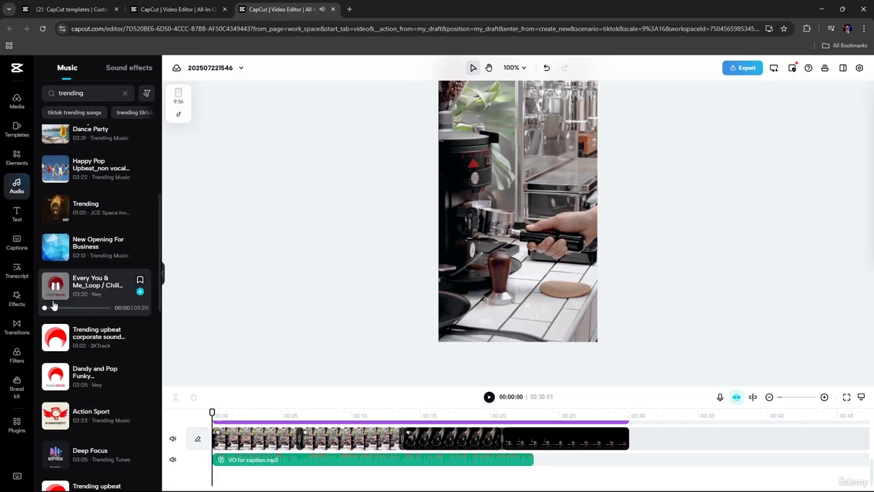
{"action": "left_click", "coordinate": [57, 342]}
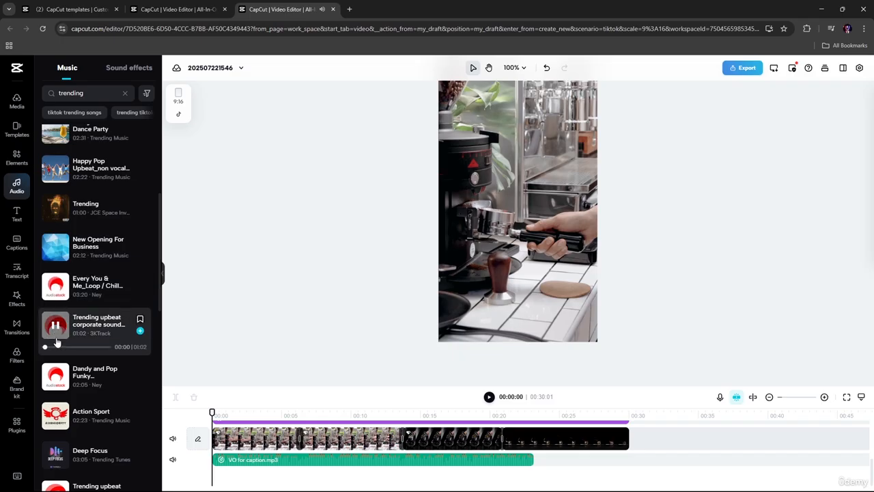
{"action": "left_click", "coordinate": [60, 287]}
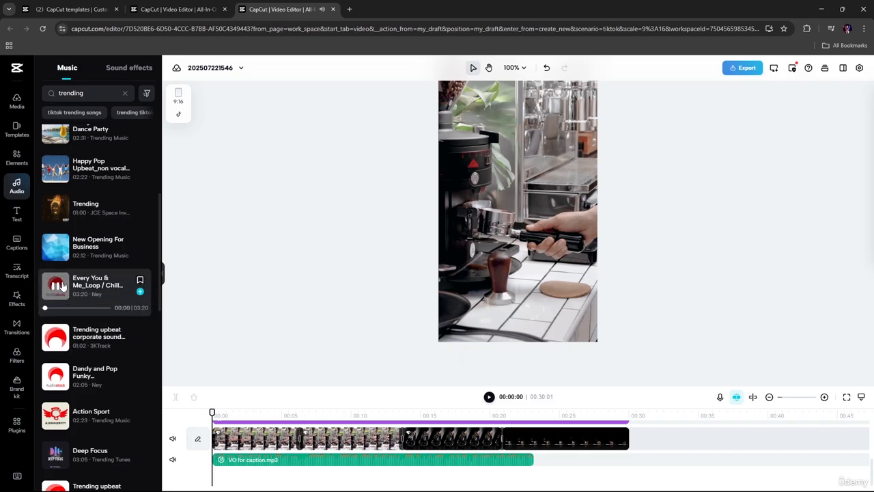
{"action": "key", "text": "space"}
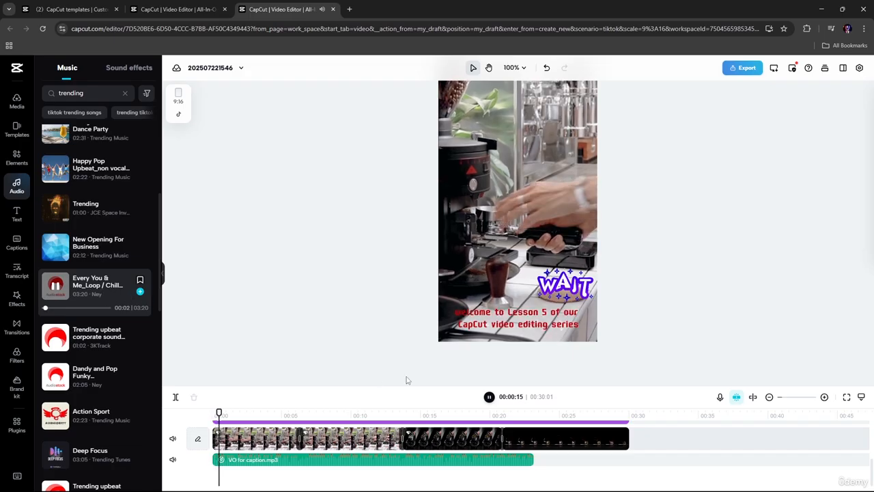
{"action": "left_click", "coordinate": [489, 397]}
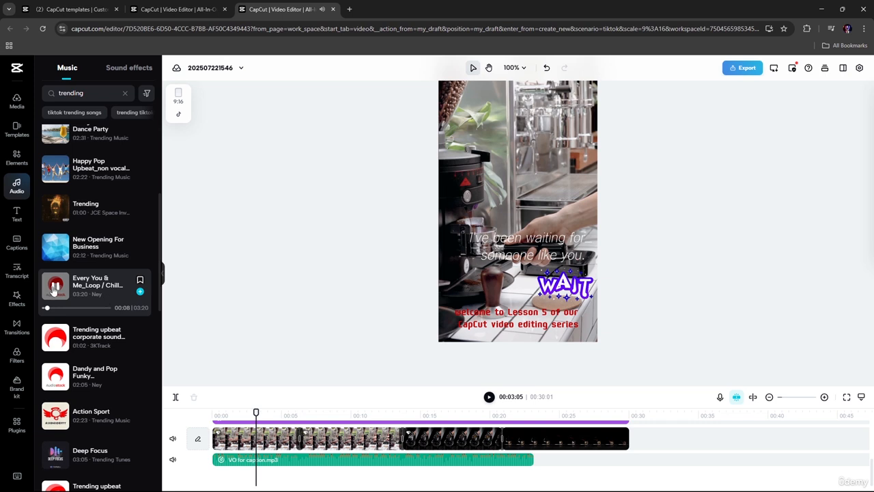
Add the Every You & Me_Loop track to the timeline starting at 00:00 and set its volume to -14.1 dB.
{"action": "left_click", "coordinate": [140, 291]}
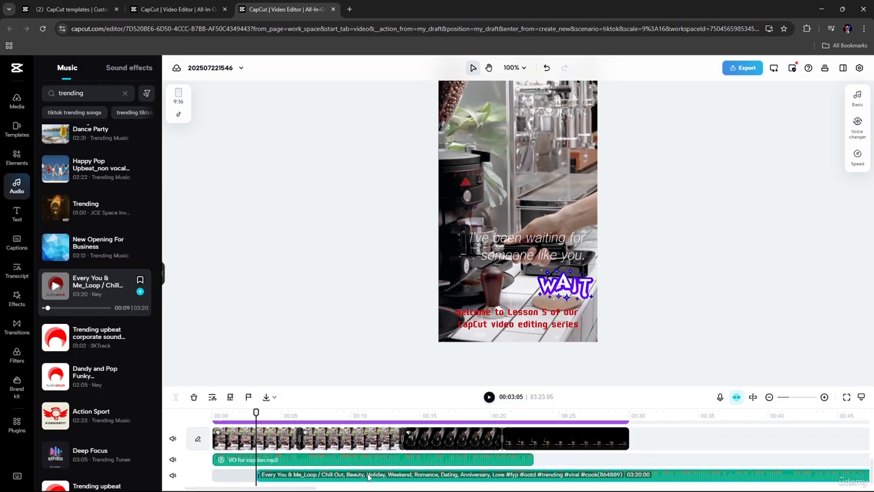
{"action": "left_click_drag", "start_coordinate": [370, 476], "coordinate": [306, 478]}
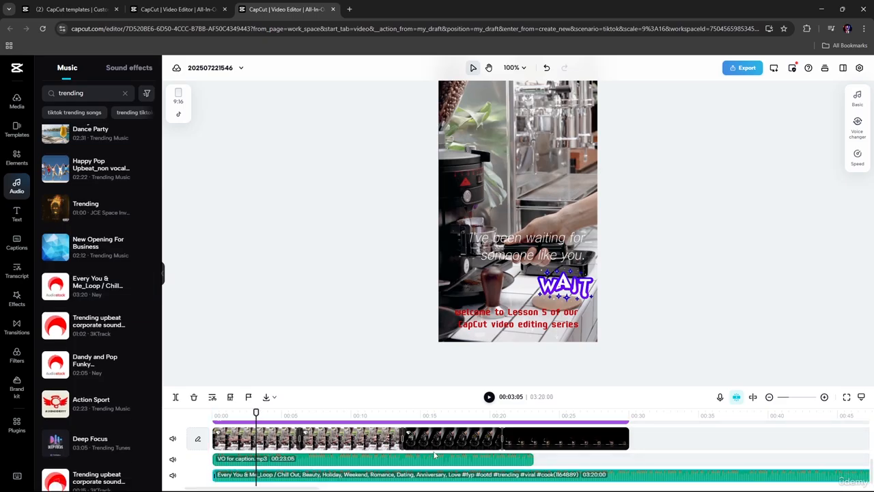
{"action": "left_click", "coordinate": [858, 102]}
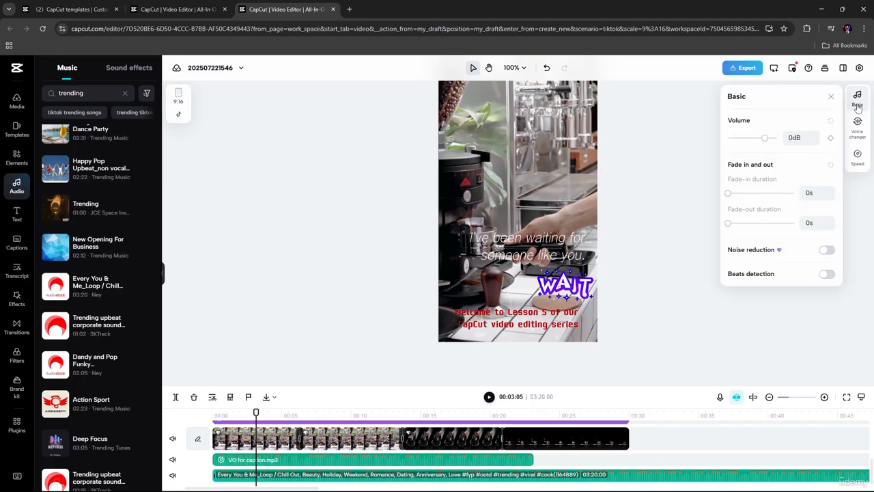
{"action": "left_click_drag", "start_coordinate": [766, 140], "coordinate": [756, 139]}
Play the mix from the beginning to check the balance, and give the music a 0.5 s fade-in and 2.1 s fade-out.
{"action": "left_click_drag", "start_coordinate": [256, 415], "coordinate": [205, 422]}
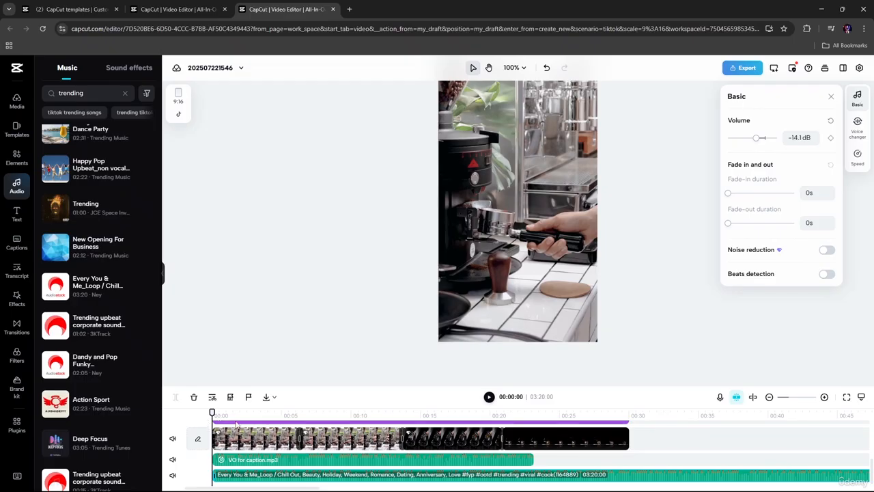
{"action": "key", "text": "space"}
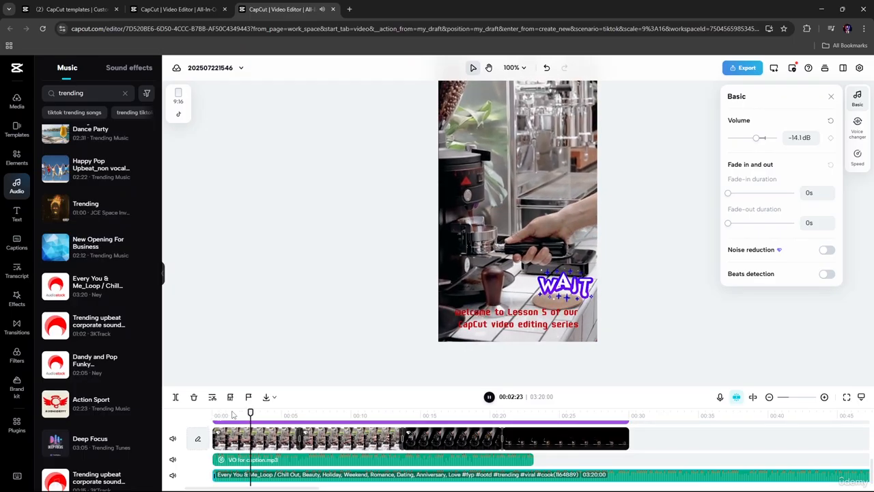
{"action": "key", "text": "space"}
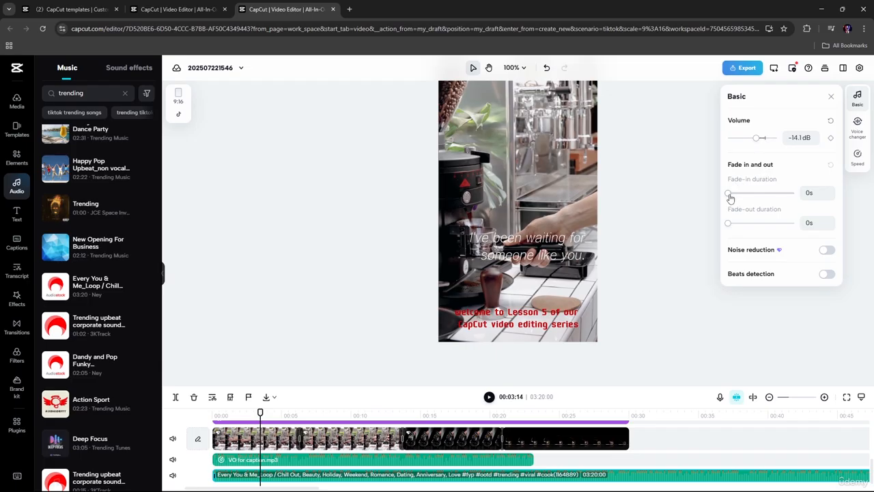
{"action": "left_click_drag", "start_coordinate": [729, 193], "coordinate": [742, 224]}
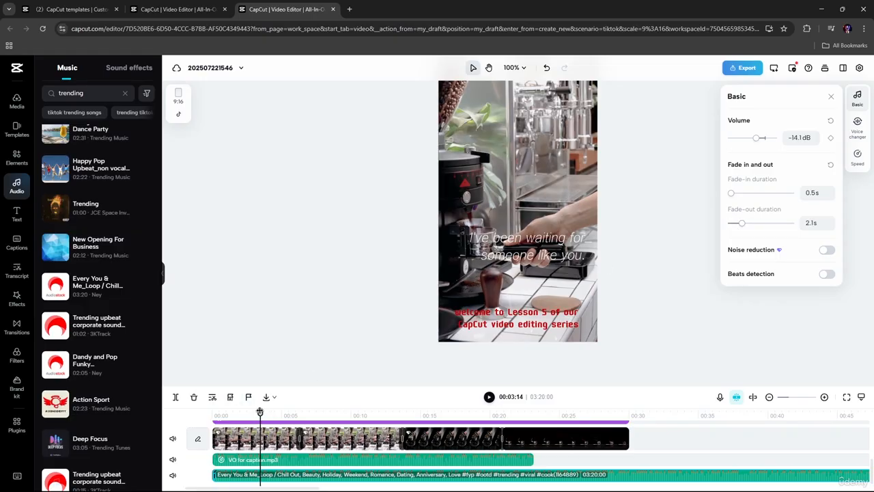
Split the music track at the end of the video, 00:30:01, and delete the part that runs beyond it.
{"action": "left_click_drag", "start_coordinate": [261, 413], "coordinate": [630, 414]}
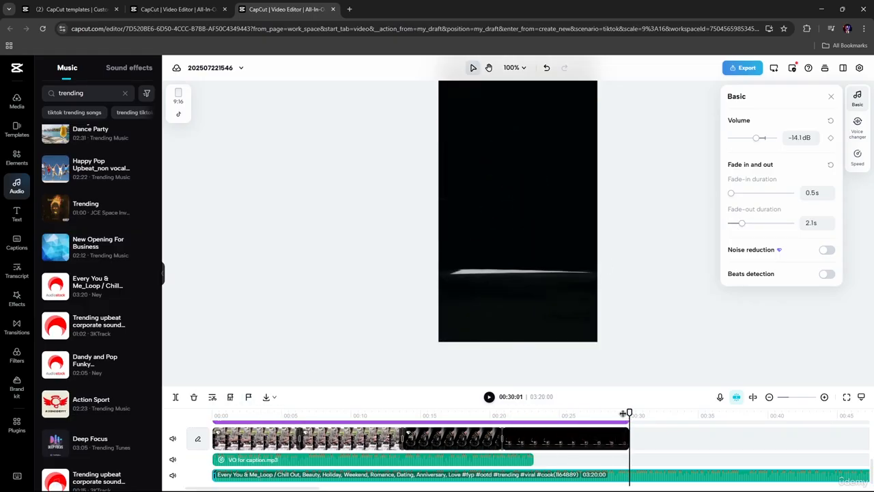
{"action": "left_click", "coordinate": [175, 397]}
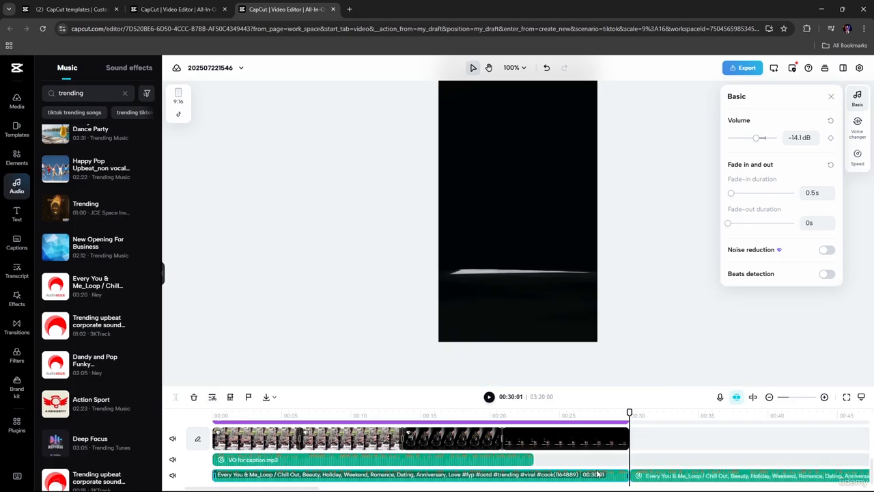
{"action": "key", "text": "Delete"}
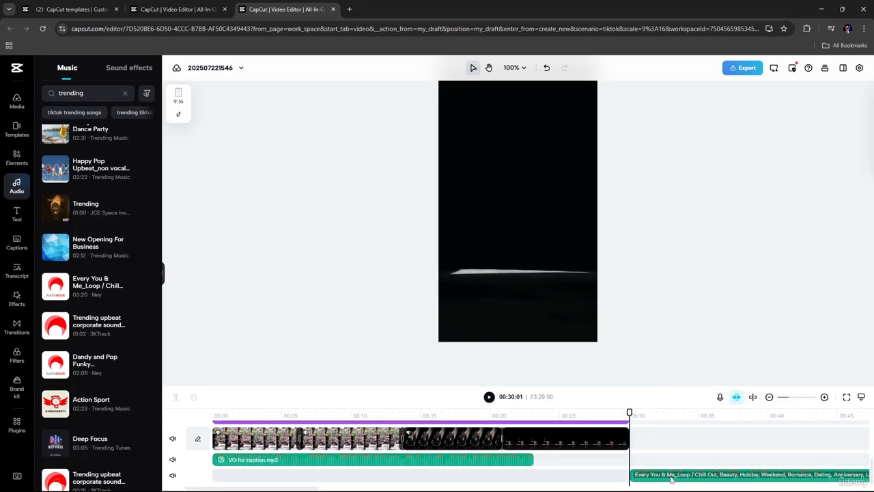
{"action": "key", "text": "ctrl+z"}
{"action": "left_click", "coordinate": [670, 475]}
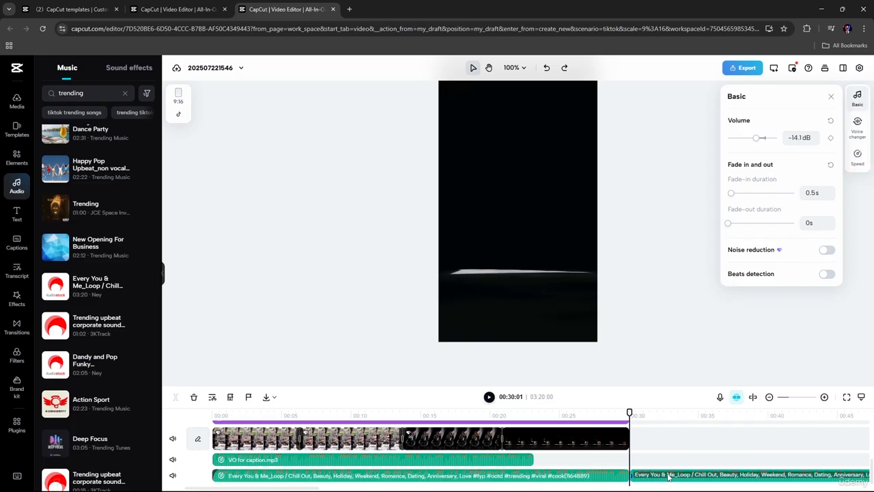
{"action": "key", "text": "Delete"}
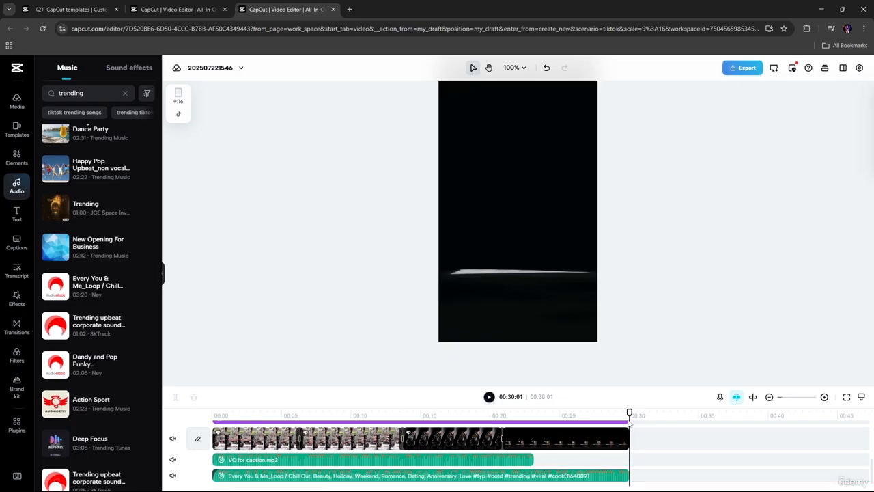
{"action": "left_click_drag", "start_coordinate": [629, 414], "coordinate": [392, 413]}
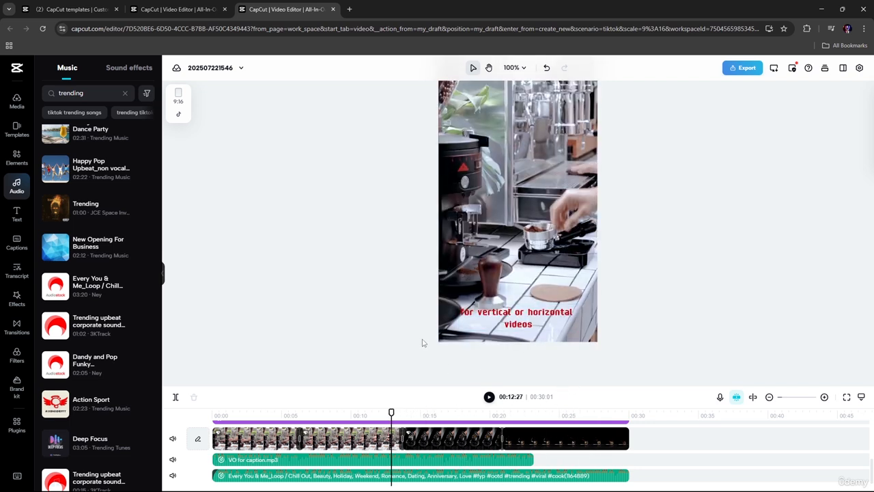
Open the sound effects library and turn on beats detection for the Every You & Me_Loop music track.
{"action": "left_click_drag", "start_coordinate": [391, 412], "coordinate": [329, 412]}
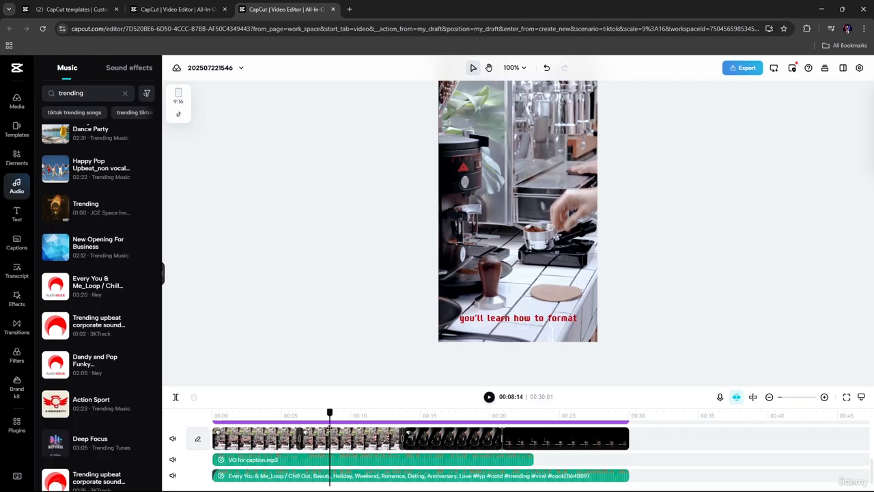
{"action": "left_click", "coordinate": [273, 474]}
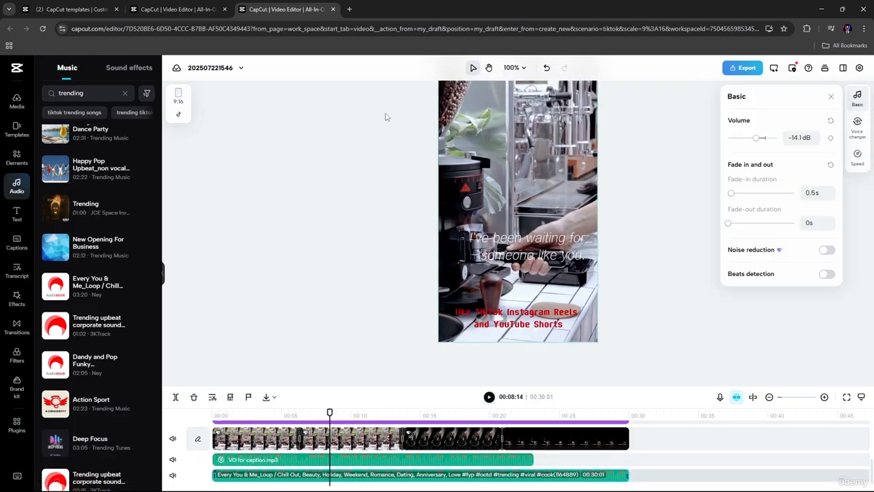
{"action": "left_click", "coordinate": [124, 94]}
{"action": "left_click", "coordinate": [126, 72]}
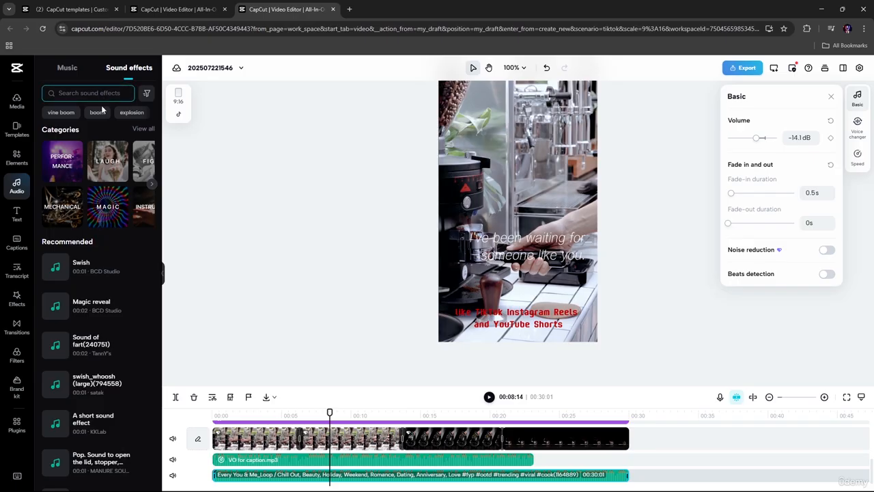
{"action": "left_click", "coordinate": [834, 276]}
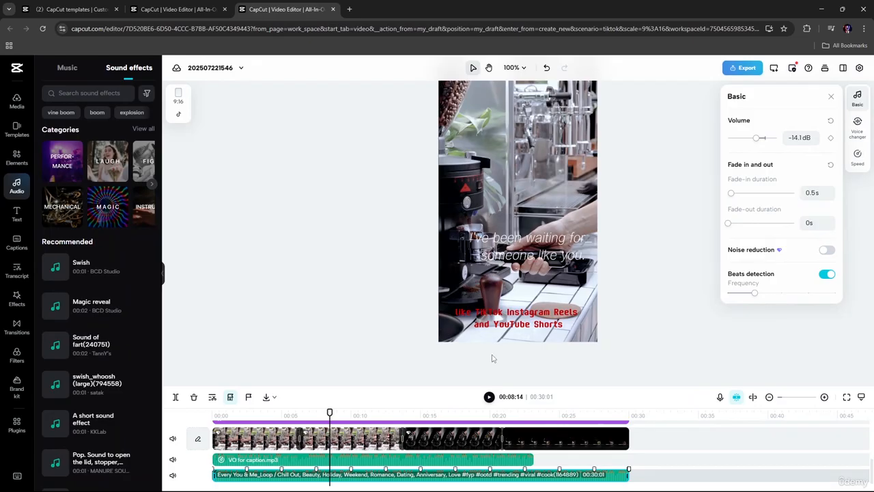
Play the video from the beginning to check the footage against the music's beat markers.
{"action": "left_click_drag", "start_coordinate": [330, 412], "coordinate": [213, 413]}
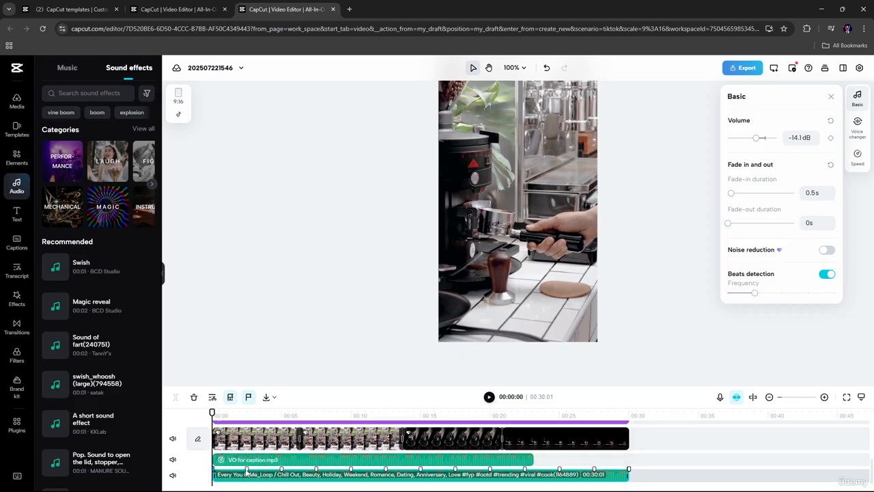
{"action": "left_click", "coordinate": [231, 396]}
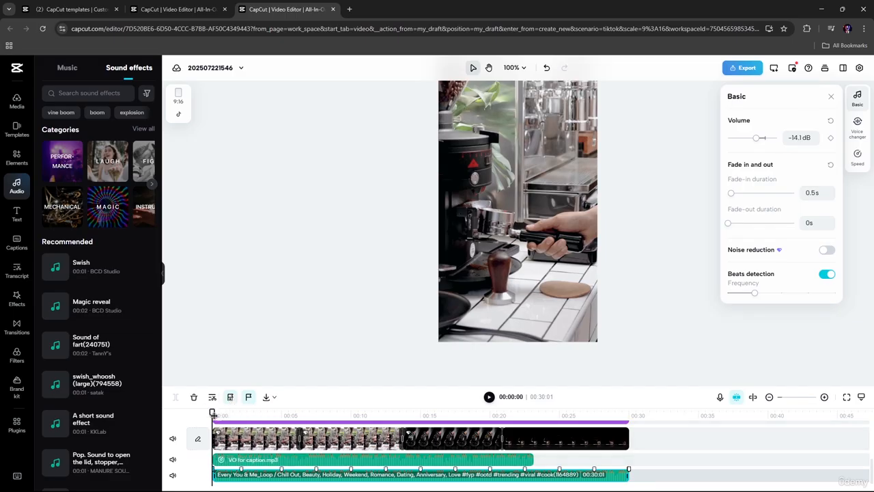
{"action": "left_click", "coordinate": [489, 397]}
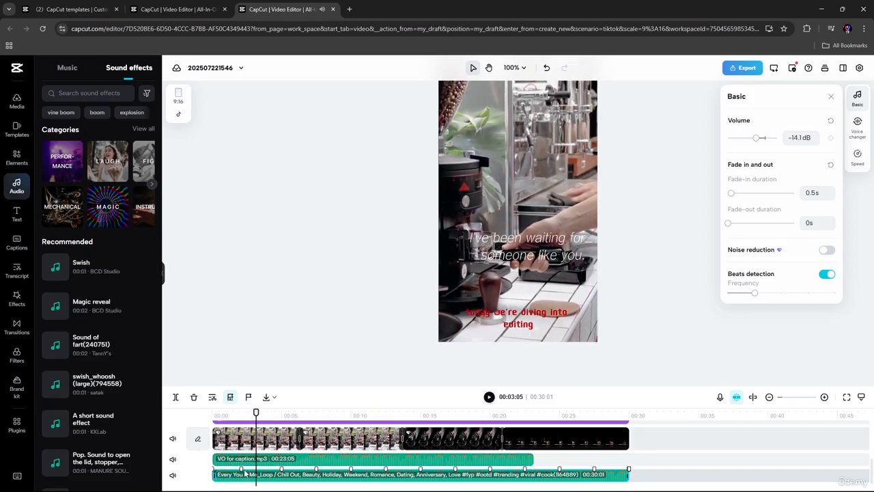
{"action": "key", "text": "space"}
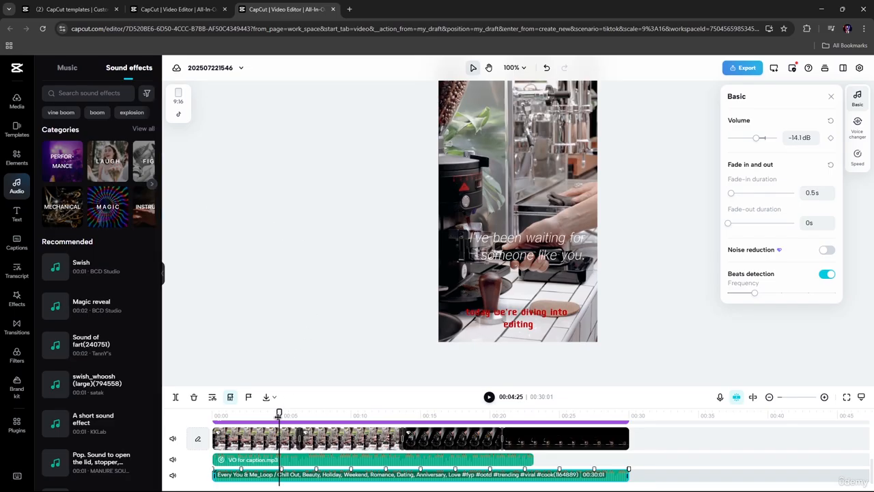
Apply the Jump Cut speed curve to the first video clip.
{"action": "left_click_drag", "start_coordinate": [412, 433], "coordinate": [233, 429]}
{"action": "left_click", "coordinate": [263, 444]}
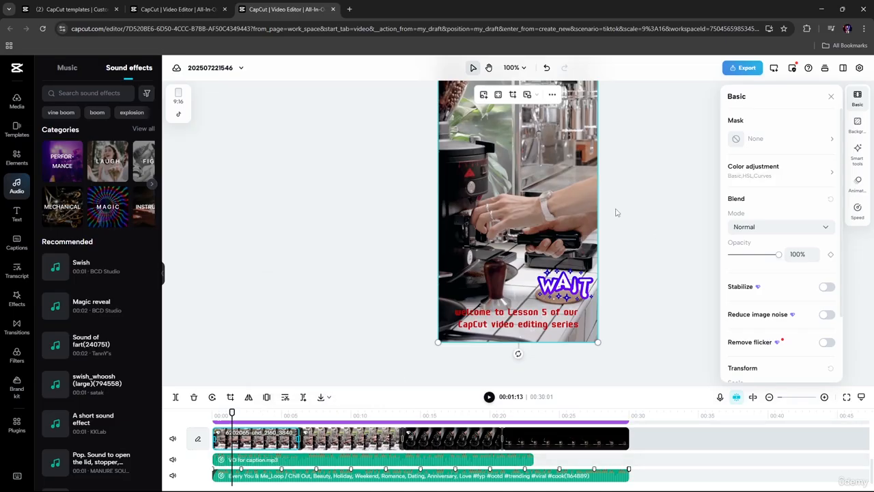
{"action": "left_click", "coordinate": [831, 96]}
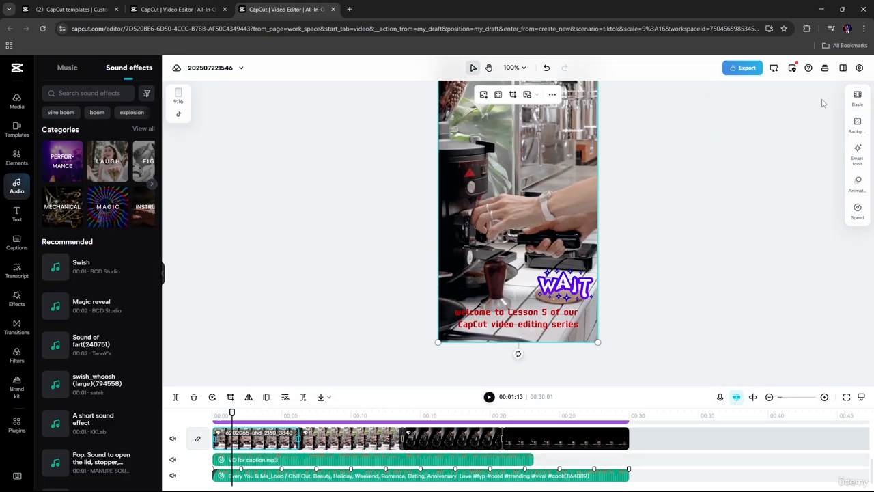
{"action": "left_click", "coordinate": [858, 104]}
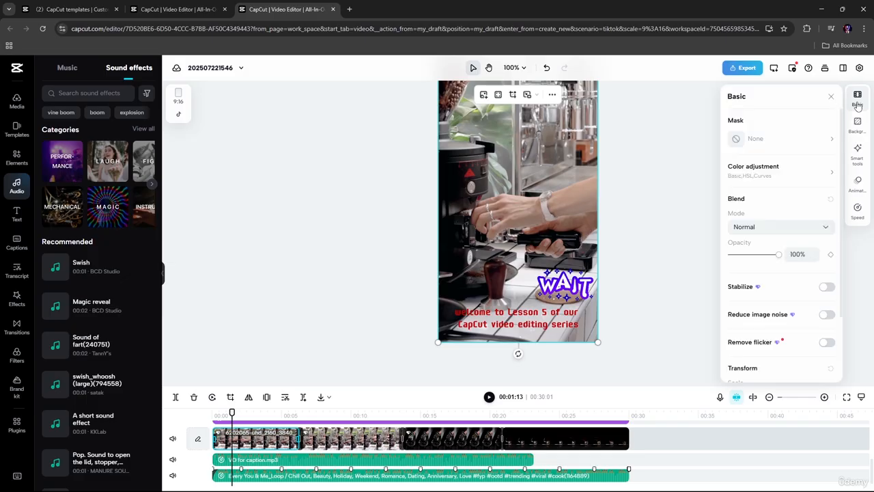
{"action": "left_click", "coordinate": [695, 116]}
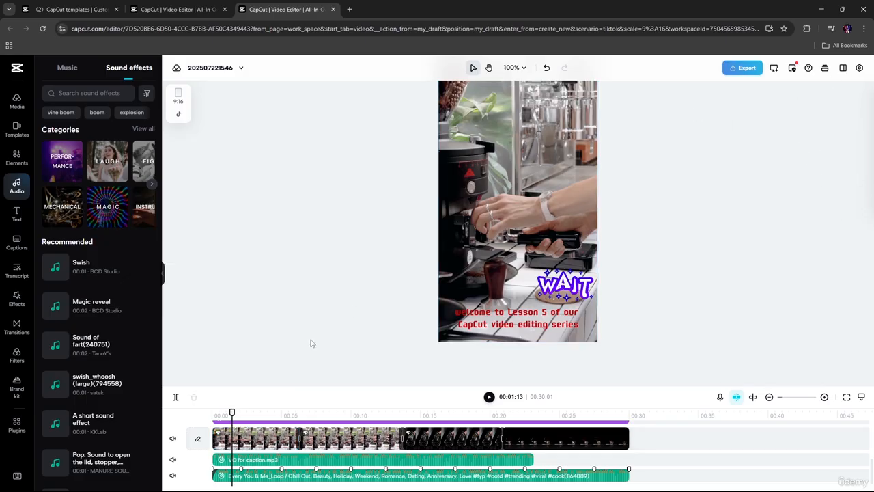
{"action": "left_click", "coordinate": [260, 438]}
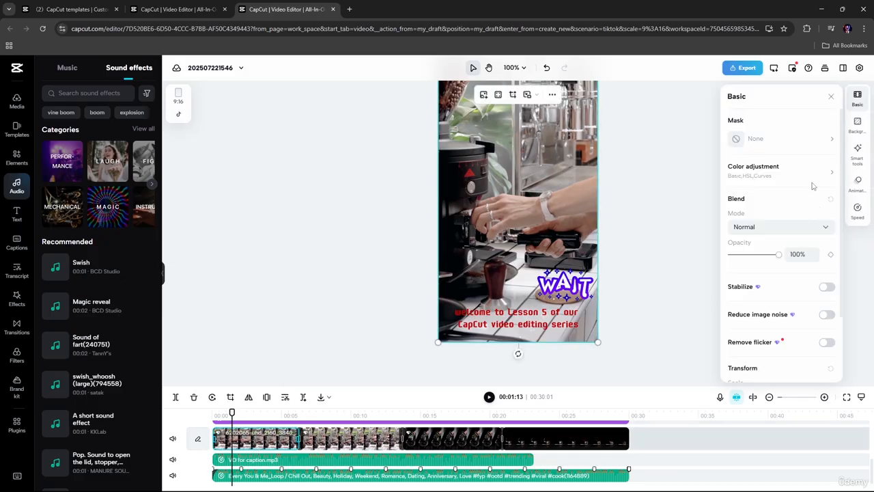
{"action": "left_click", "coordinate": [858, 209]}
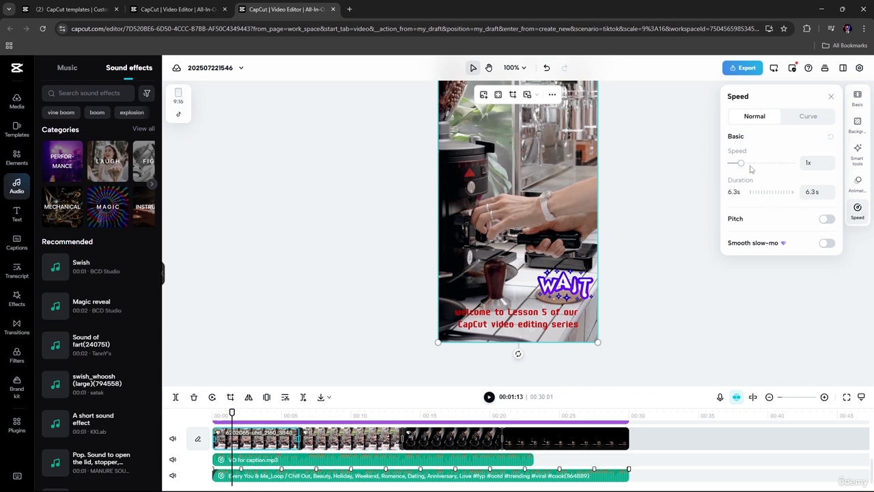
{"action": "left_click", "coordinate": [810, 118]}
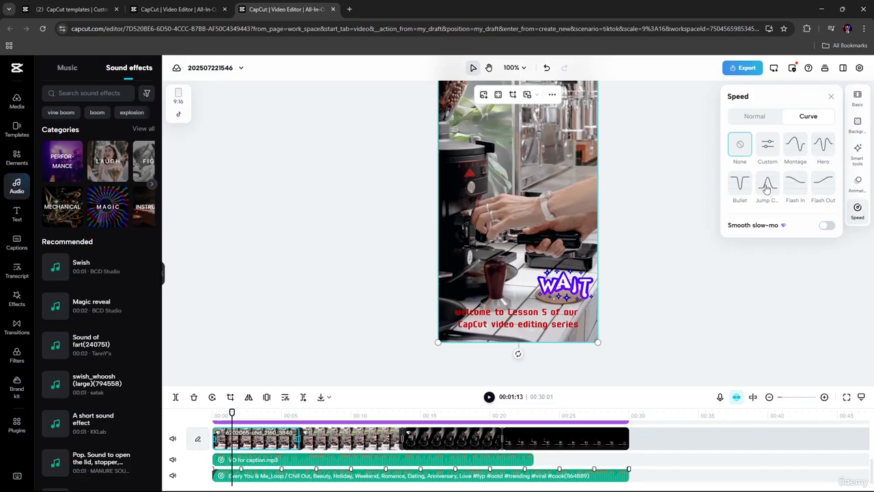
{"action": "left_click", "coordinate": [764, 188]}
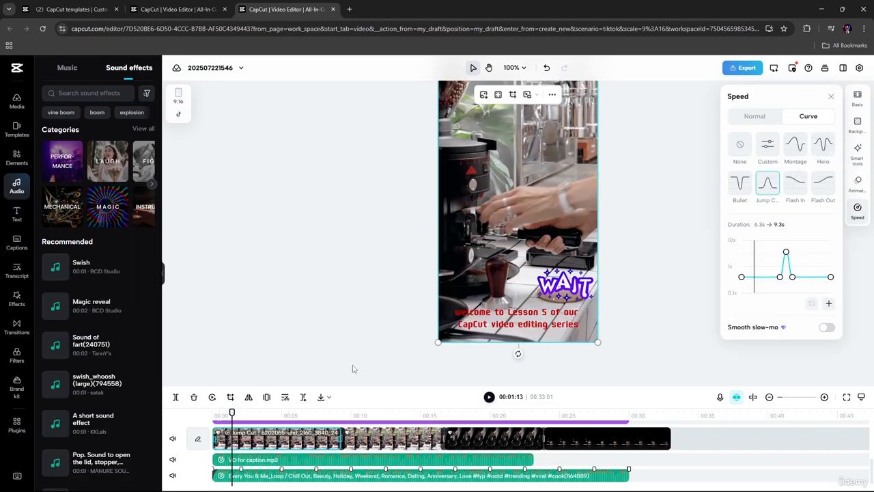
Reshape the first clip's Jump Cut curve into a wider fast section, giving a duration of about 3.7 s, and preview the clip from the start.
{"action": "left_click_drag", "start_coordinate": [781, 277], "coordinate": [795, 251]}
{"action": "left_click_drag", "start_coordinate": [758, 274], "coordinate": [759, 258]}
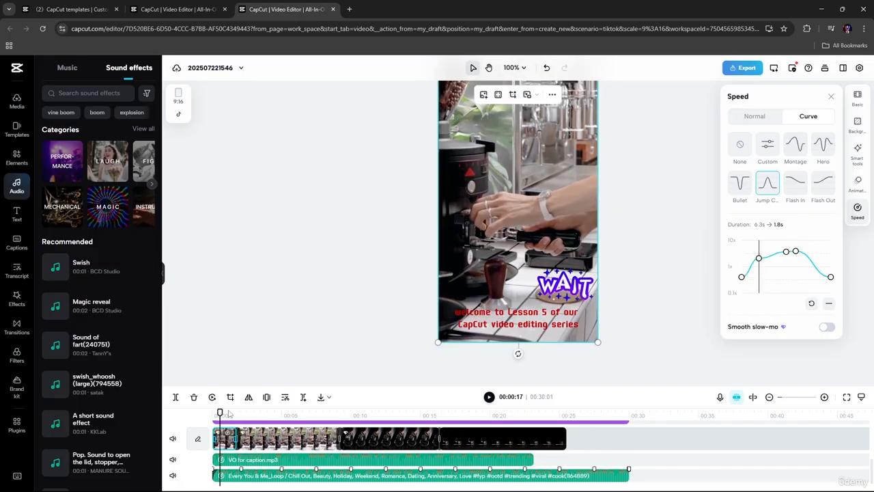
{"action": "left_click_drag", "start_coordinate": [218, 412], "coordinate": [212, 412]}
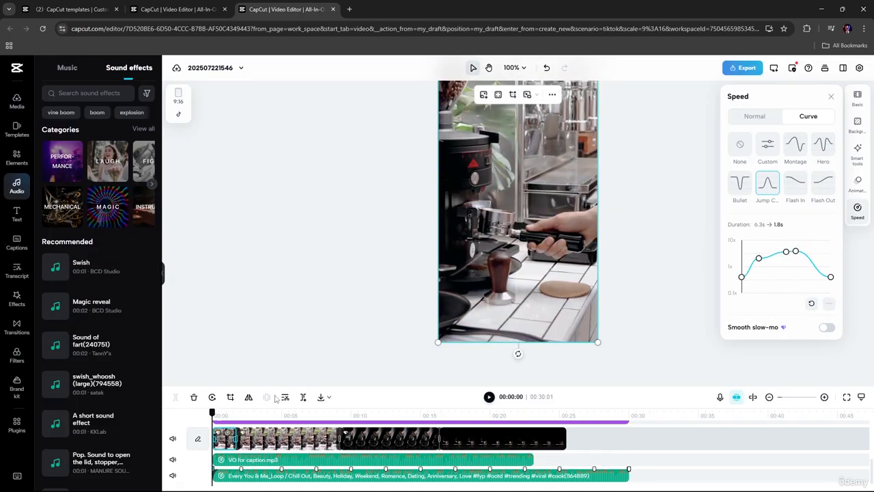
{"action": "left_click", "coordinate": [489, 397]}
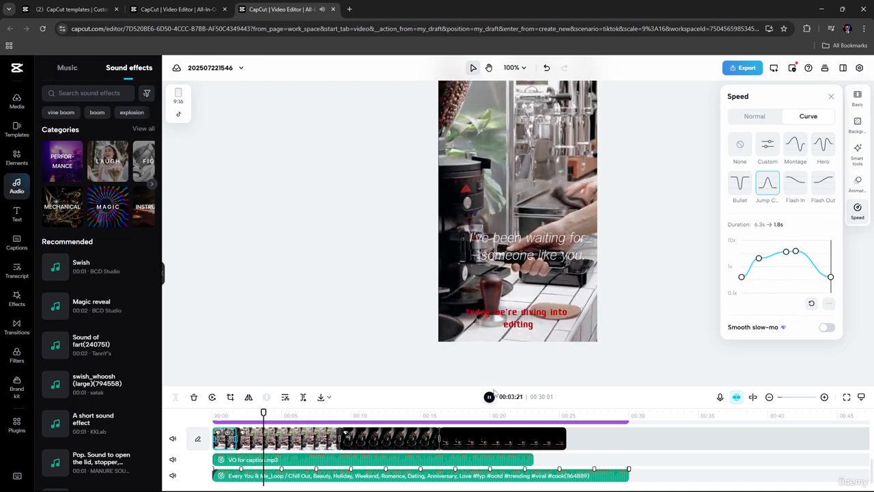
{"action": "key", "text": "space"}
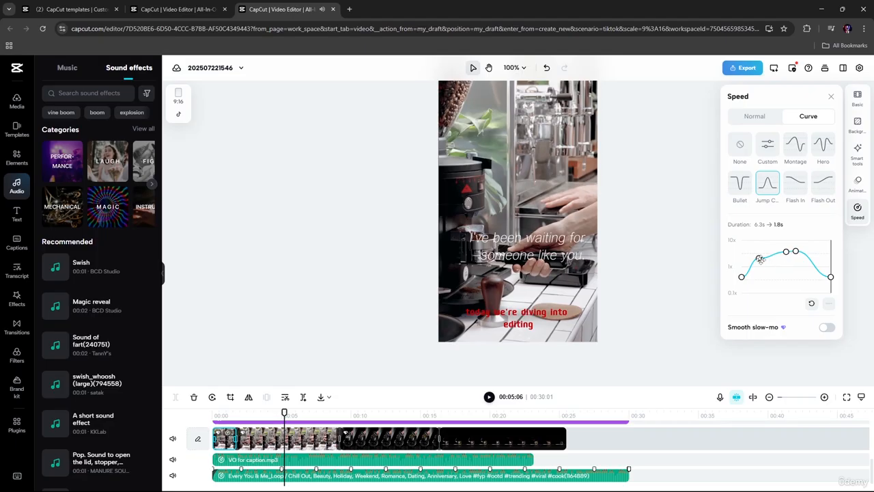
{"action": "left_click_drag", "start_coordinate": [759, 258], "coordinate": [780, 254]}
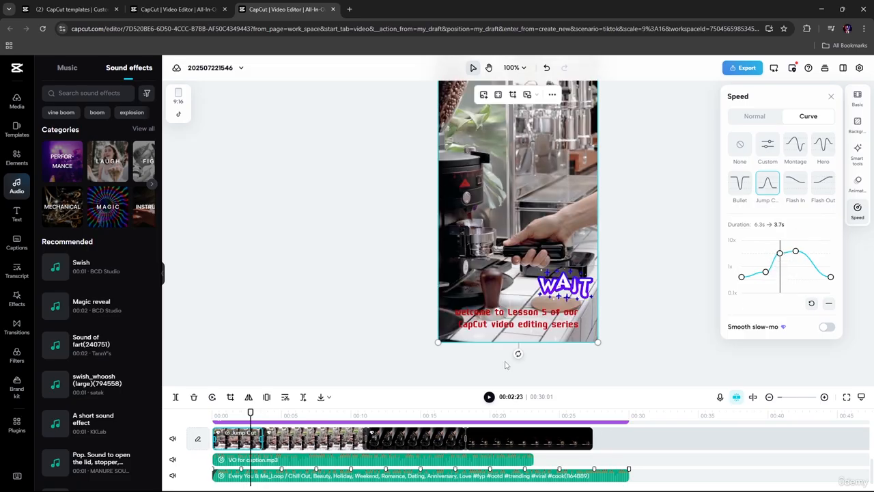
Apply the Montage speed curve to the second video clip.
{"action": "left_click_drag", "start_coordinate": [251, 412], "coordinate": [312, 412]}
{"action": "left_click", "coordinate": [329, 448]}
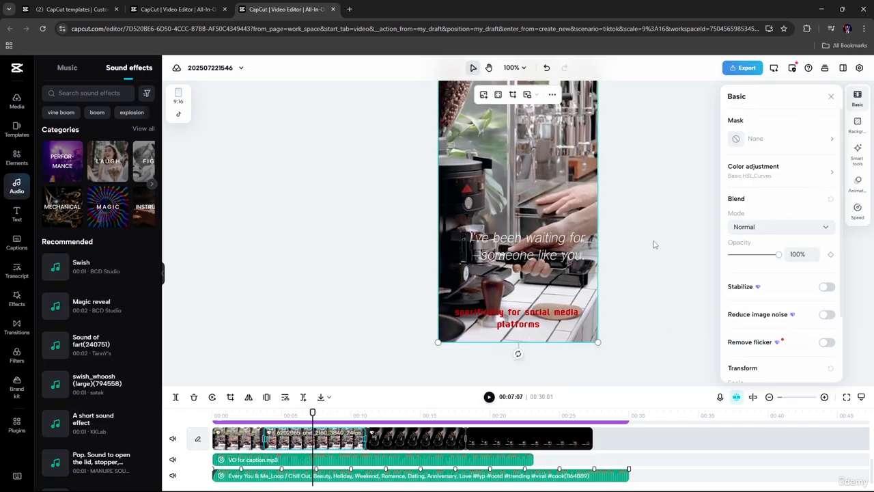
{"action": "left_click", "coordinate": [857, 211]}
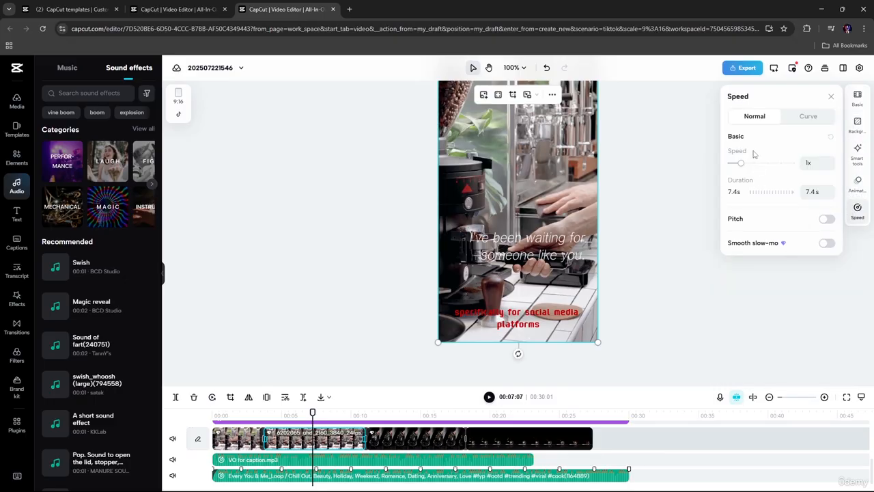
{"action": "left_click", "coordinate": [808, 118]}
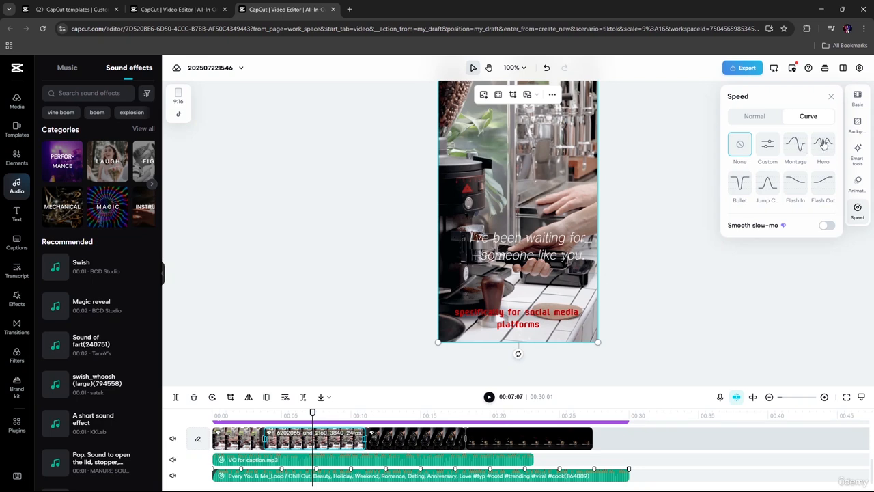
{"action": "left_click", "coordinate": [796, 145]}
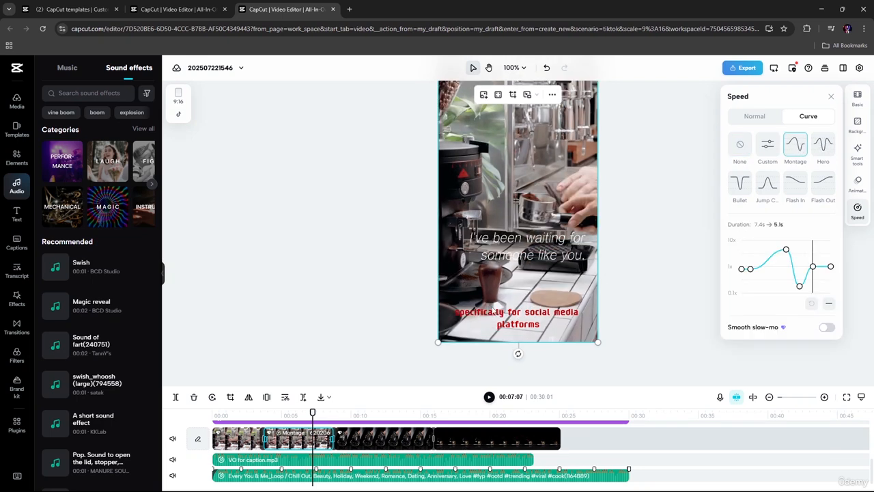
Reshape the Montage curve by raising its low point to 10x and lowering the second point below 1x, for about 4.4 s, and preview the clip.
{"action": "left_click_drag", "start_coordinate": [799, 286], "coordinate": [804, 242]}
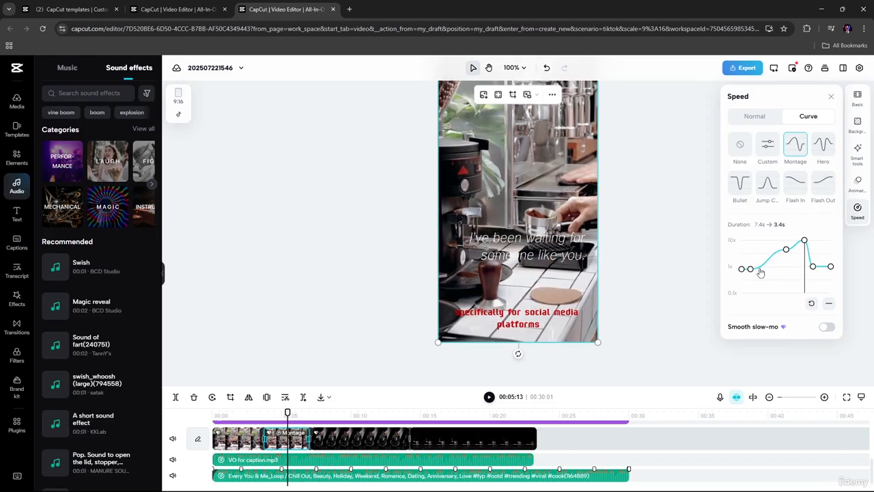
{"action": "left_click_drag", "start_coordinate": [750, 269], "coordinate": [761, 273]}
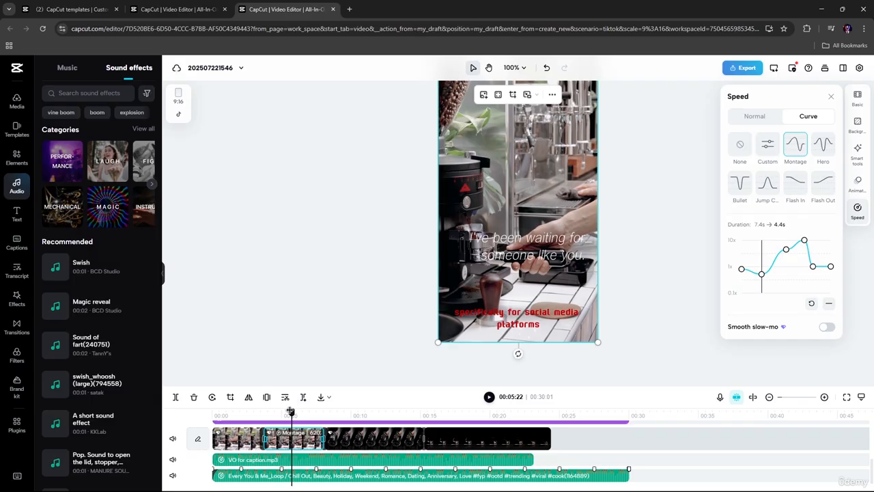
{"action": "left_click_drag", "start_coordinate": [290, 411], "coordinate": [268, 412]}
{"action": "key", "text": "space"}
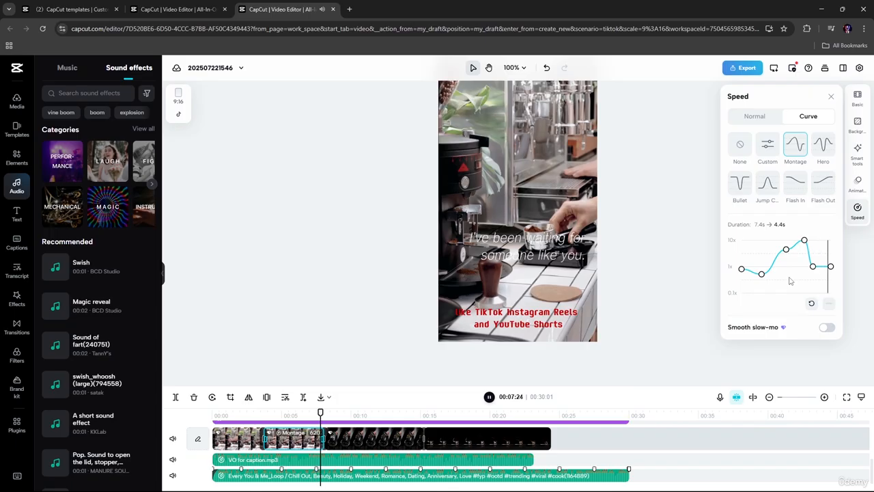
{"action": "key", "text": "space"}
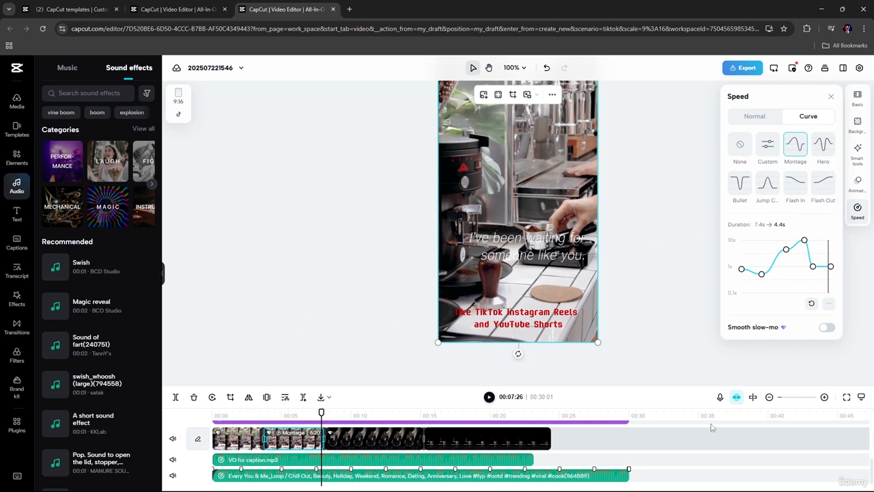
{"action": "left_click", "coordinate": [706, 445]}
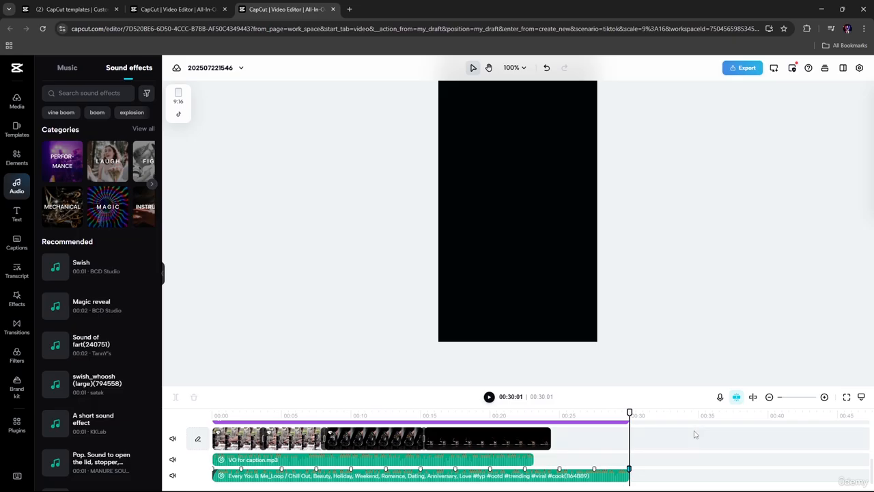